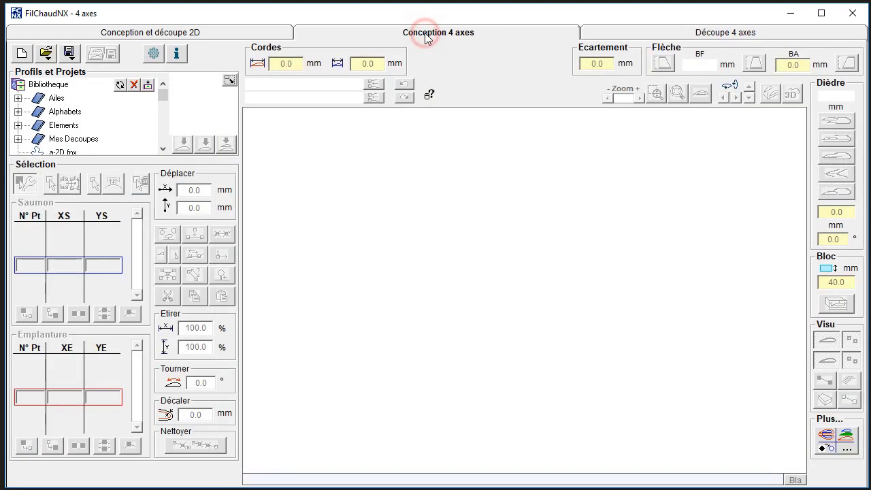
- Load Arial_Black_ri.dxf from the Alphabets library in the 2D design workspace and add the letters A and M to the block
left_click(259, 32)
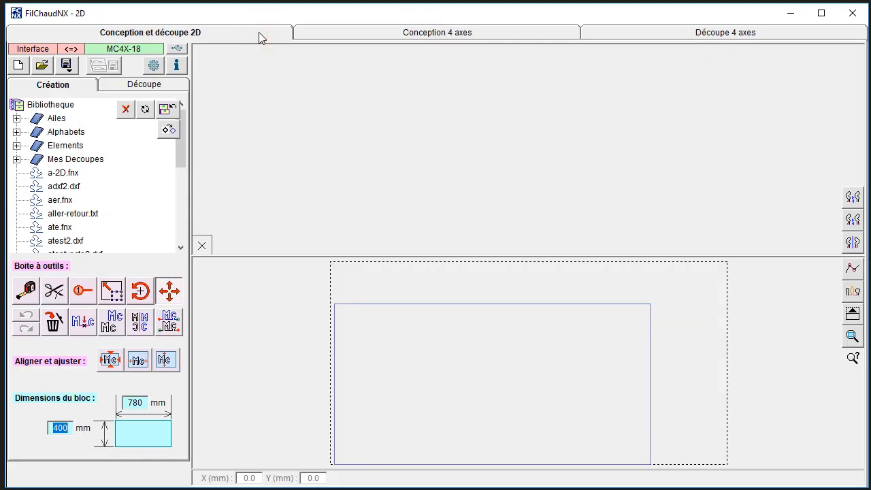
left_click(338, 35)
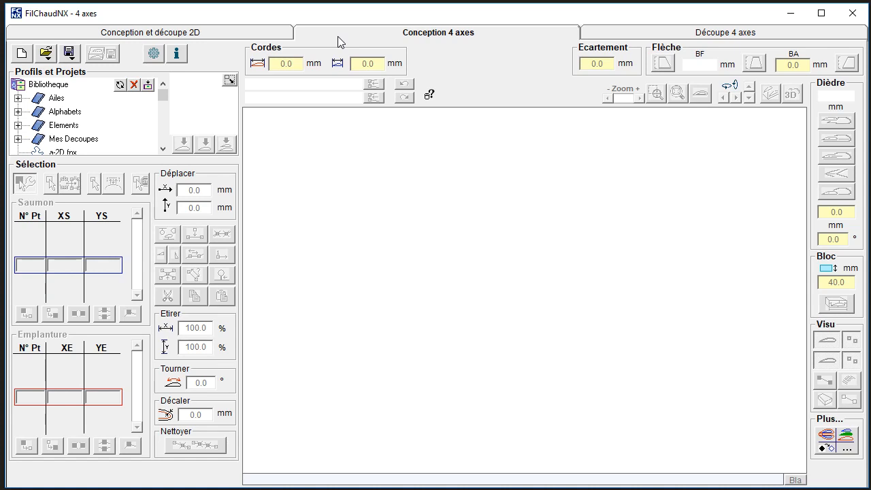
left_click(220, 32)
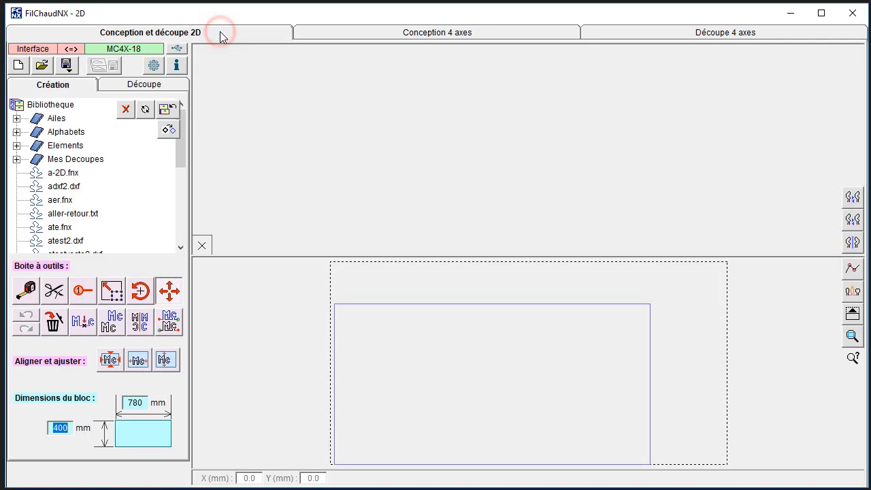
left_click(16, 131)
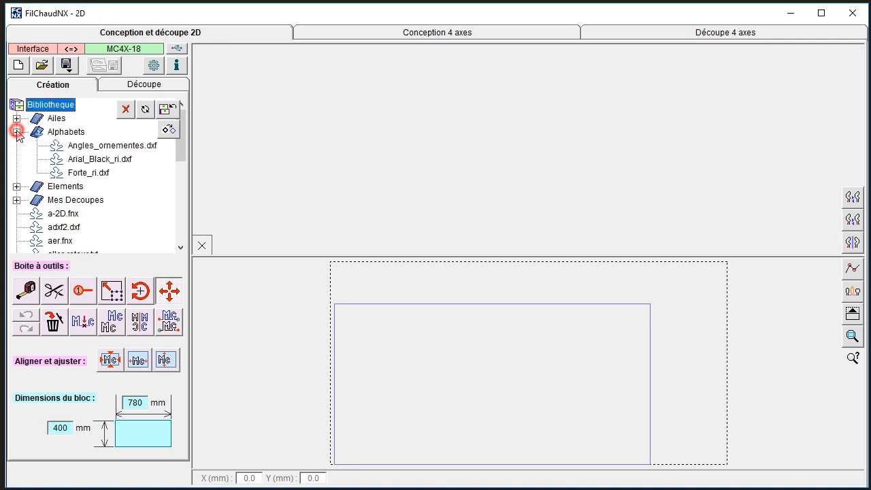
left_click(89, 161)
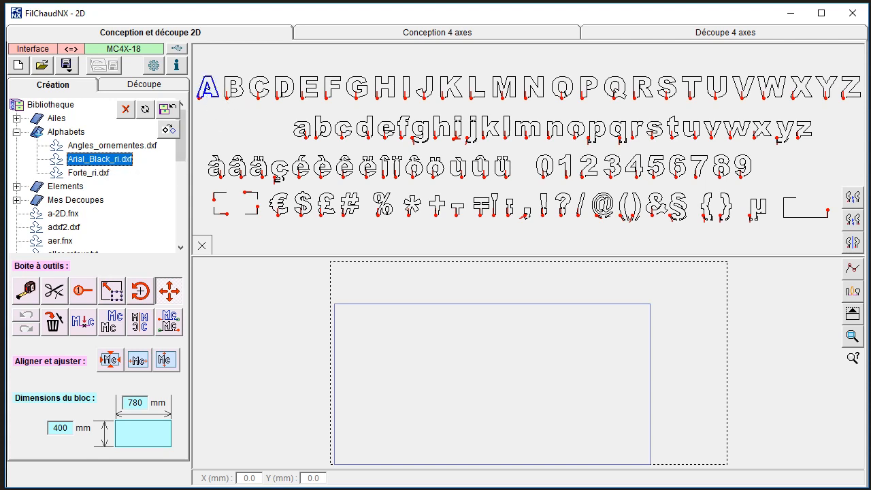
left_click(208, 89)
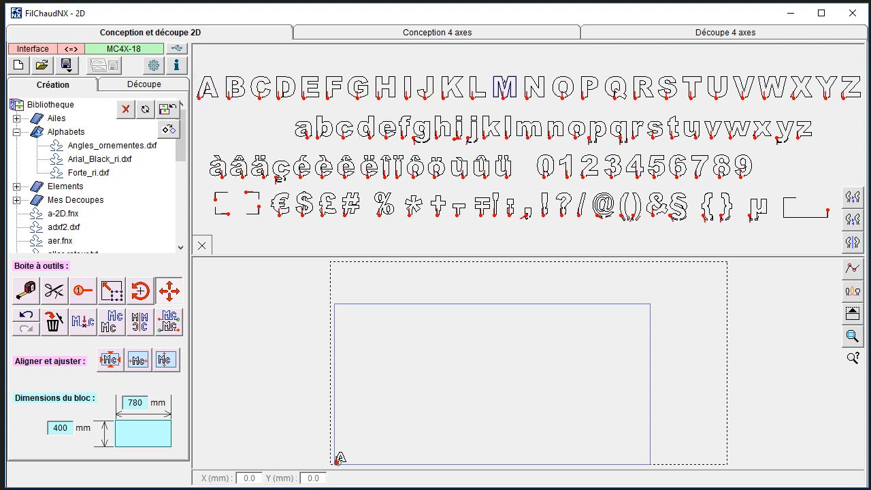
left_click(503, 80)
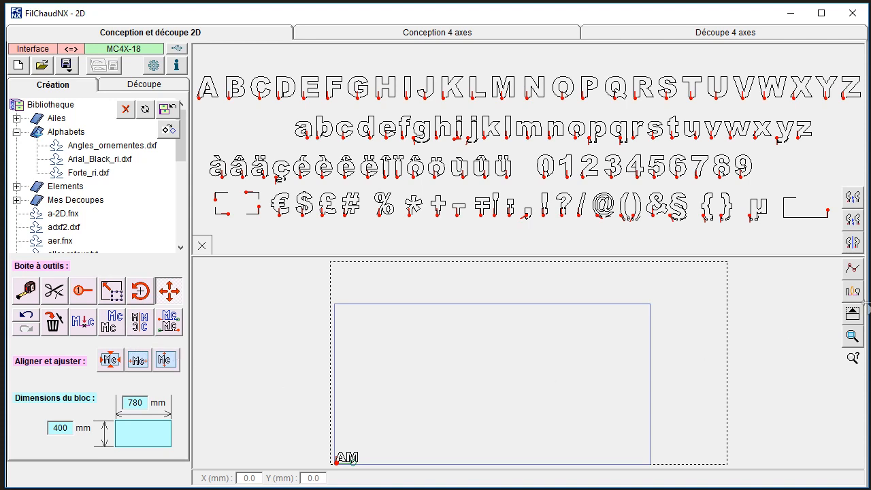
- Move the AM lettering to about X 197 mm, Y 229 mm inside the block and rotate it to about 287°
left_click(850, 334)
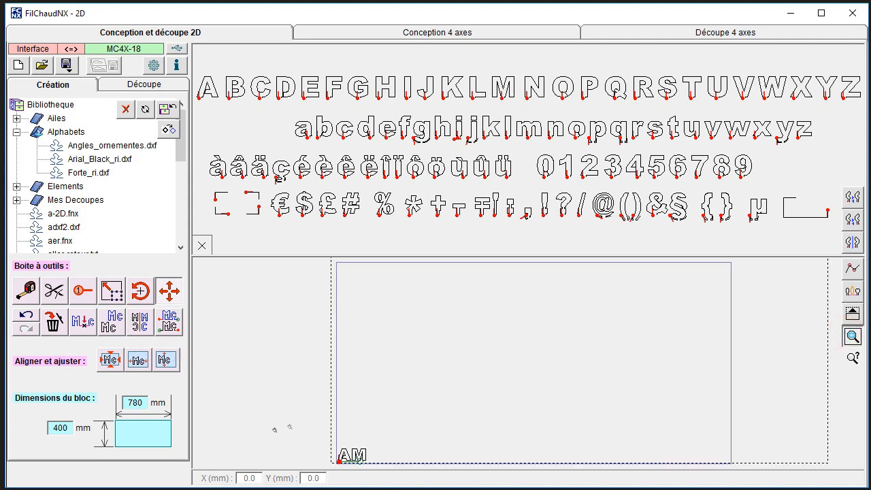
left_click_drag(293, 416, 452, 340)
left_click(349, 454)
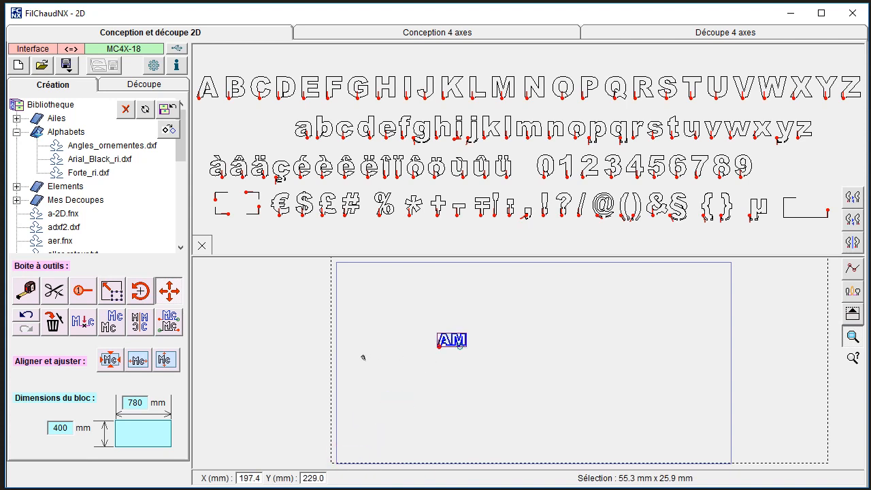
left_click(140, 291)
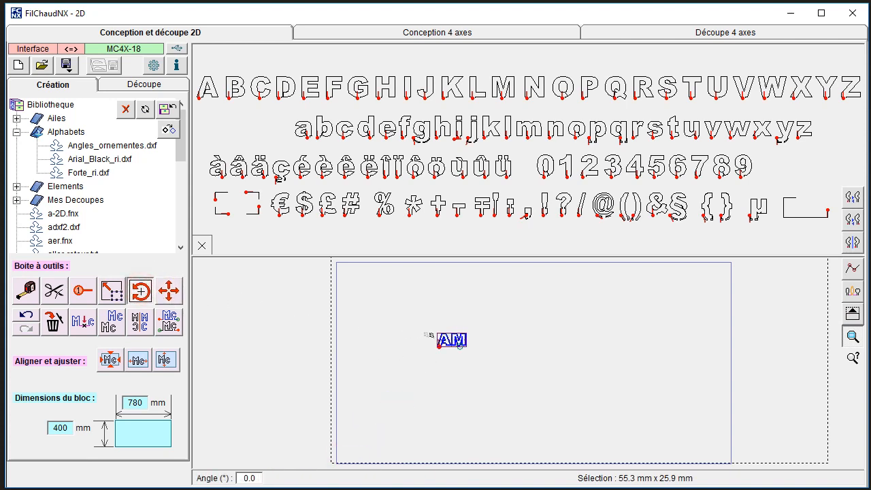
left_click_drag(451, 338, 468, 368)
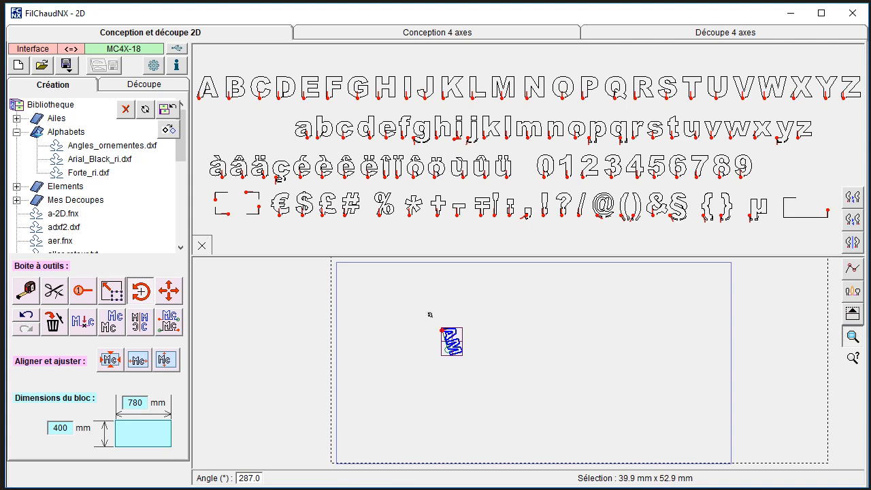
- Stretch the AM lettering to about 437 by 231 mm and rotate the enlarged letters to about 334°
left_click(112, 291)
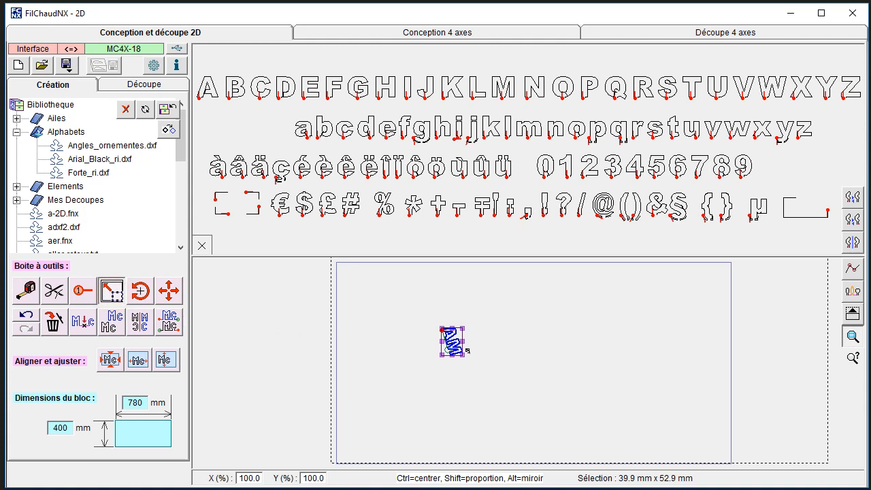
left_click_drag(462, 354, 665, 442)
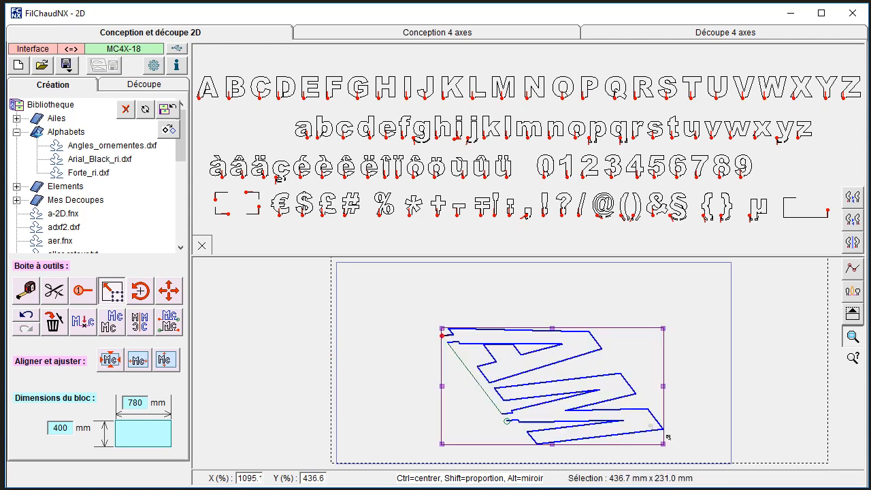
left_click(140, 291)
left_click_drag(624, 368, 569, 311)
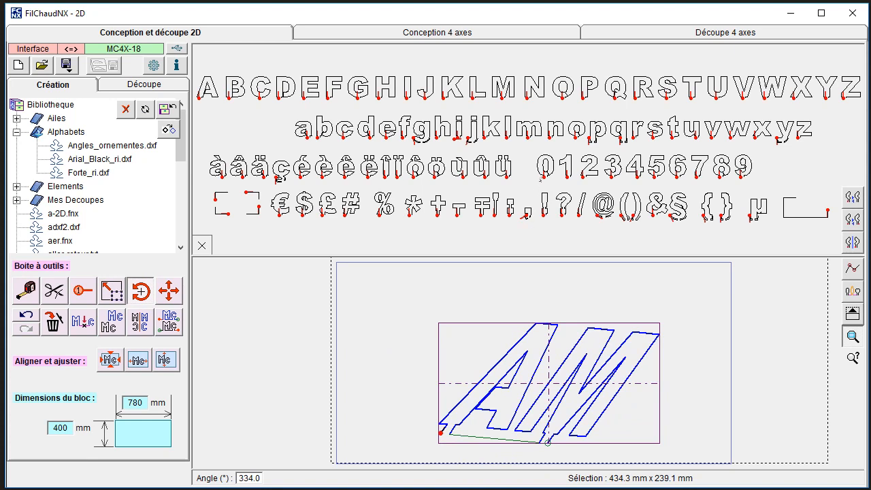
- Place the digit 0 to the right of the AM lettering and a path start point to its left
left_click_drag(545, 166, 705, 384)
left_click(358, 380)
left_click(412, 312)
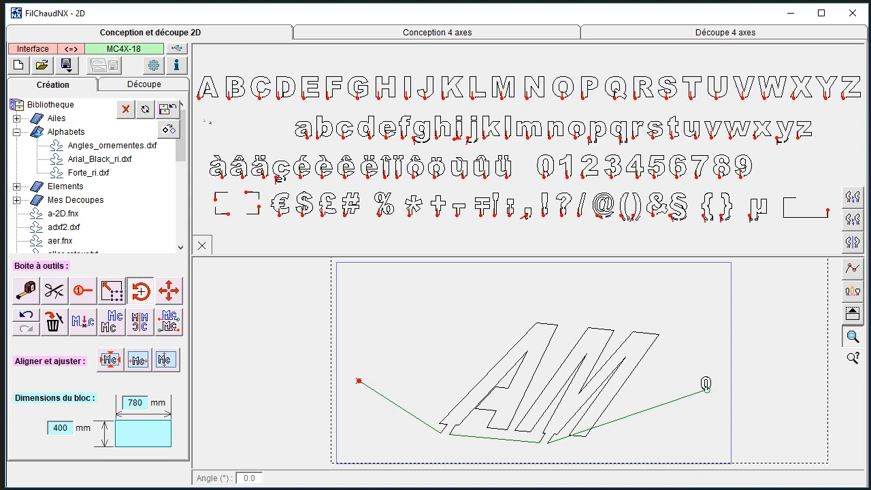
- Switch the 2D project to cutting preparation and run the simulation of the wire path, then stop it
left_click(53, 88)
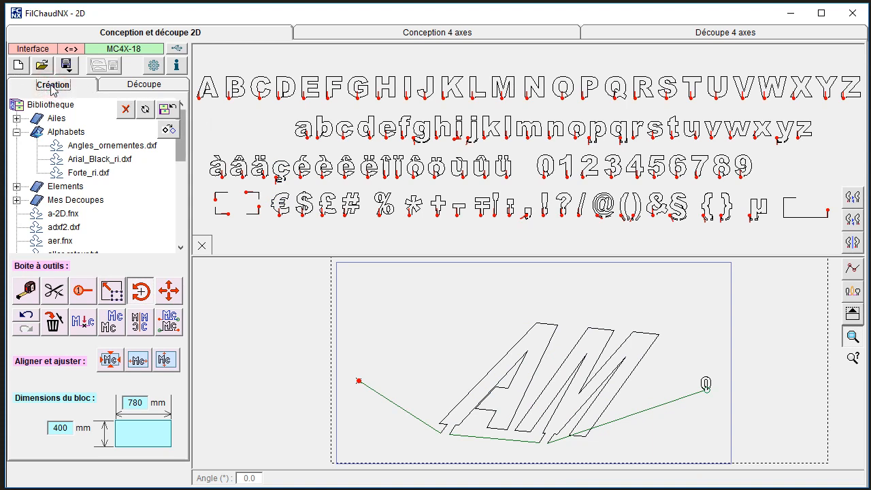
left_click(115, 86)
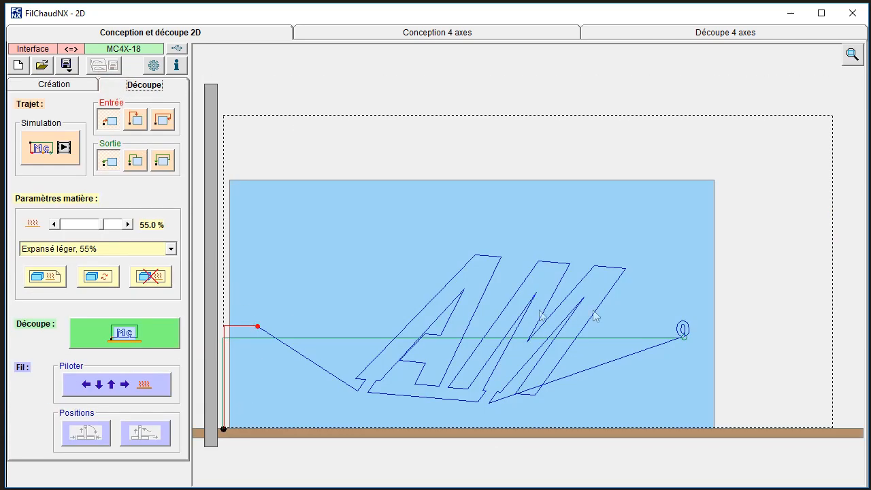
left_click(45, 148)
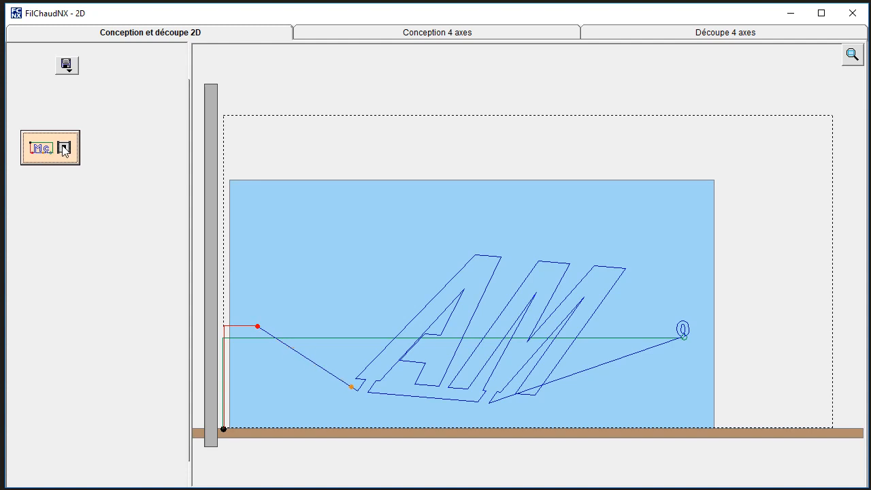
left_click(63, 148)
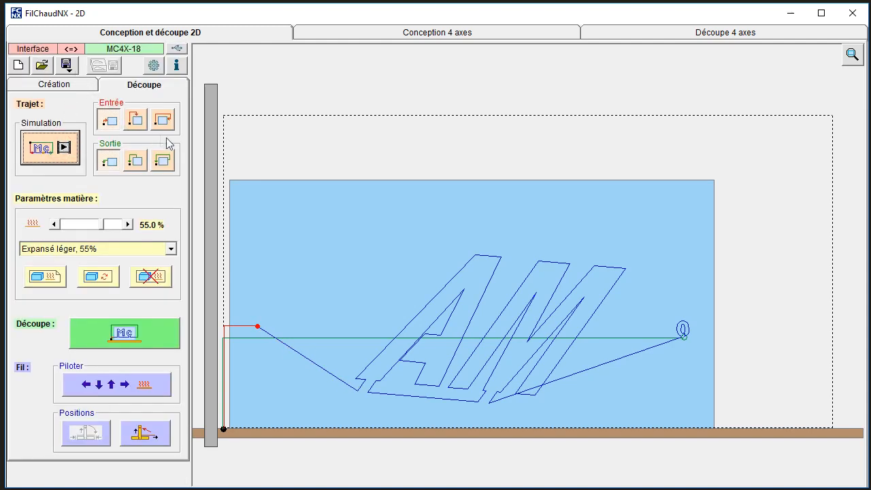
- In the 4-axis design workspace, import the CLARKY.dat airfoil from the Ailes library on the red root side
left_click(353, 35)
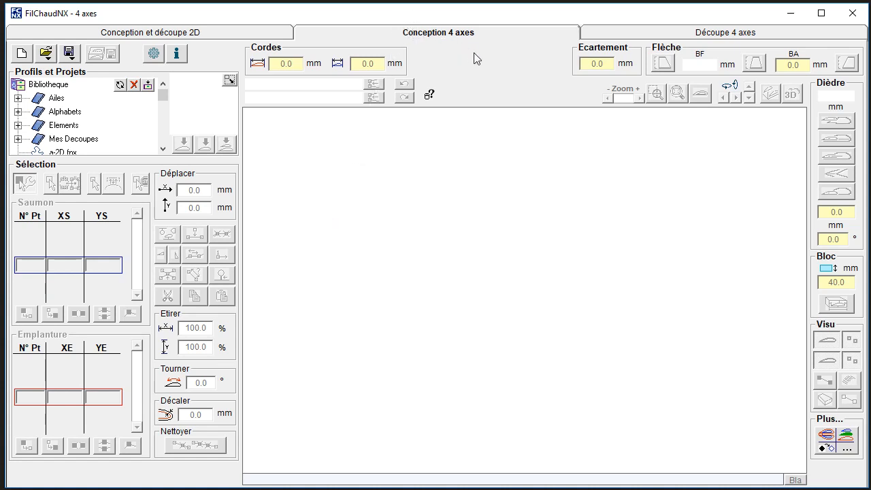
left_click(268, 34)
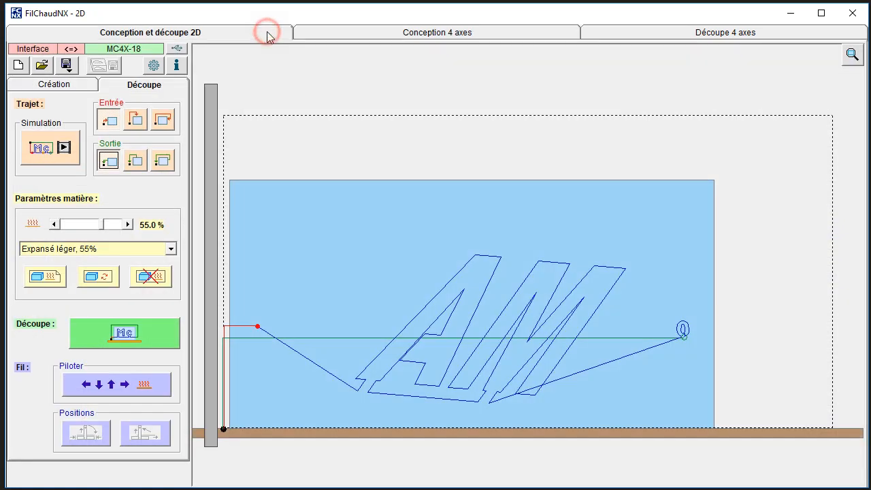
left_click(364, 36)
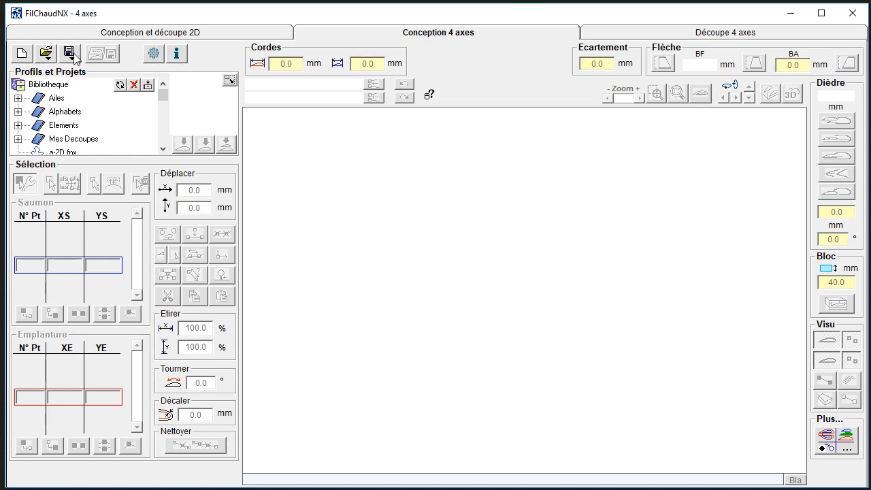
left_click(46, 55)
left_click(49, 60)
left_click(18, 99)
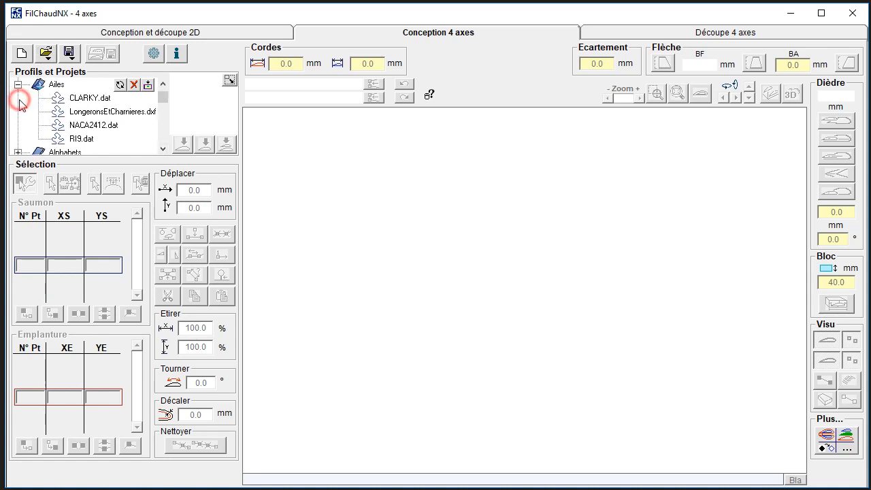
left_click(79, 98)
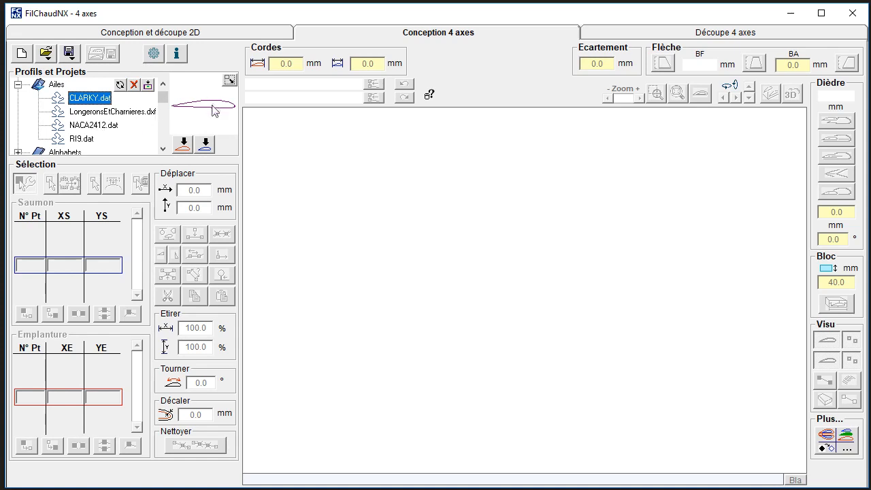
left_click(184, 145)
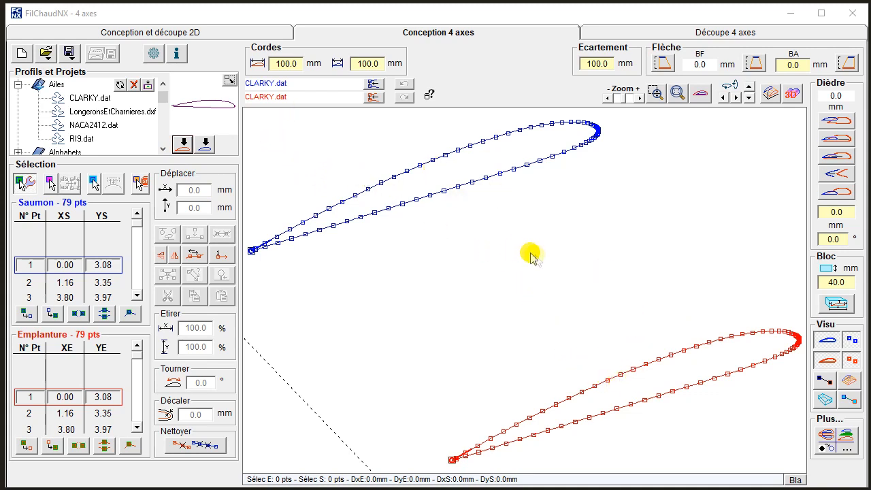
- Toggle the display of the blue profile and its points off and on, and show the lines joining both profiles
left_click(827, 341)
left_click(827, 340)
left_click(851, 340)
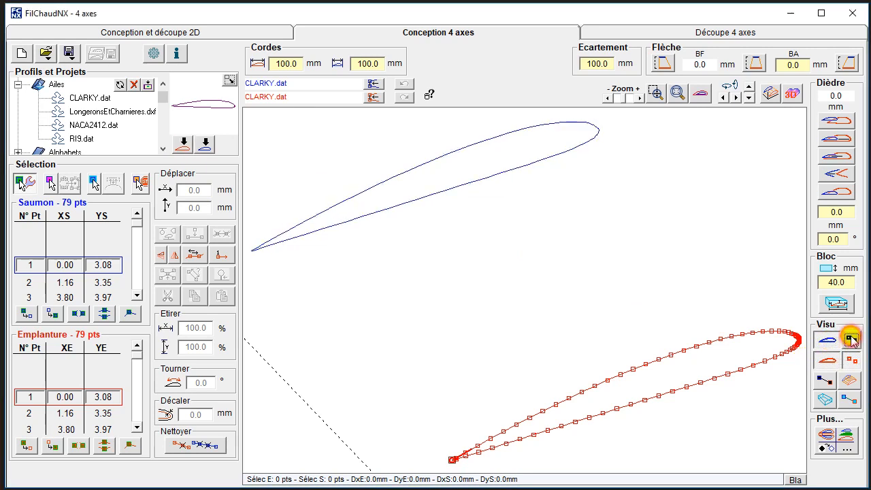
left_click(851, 340)
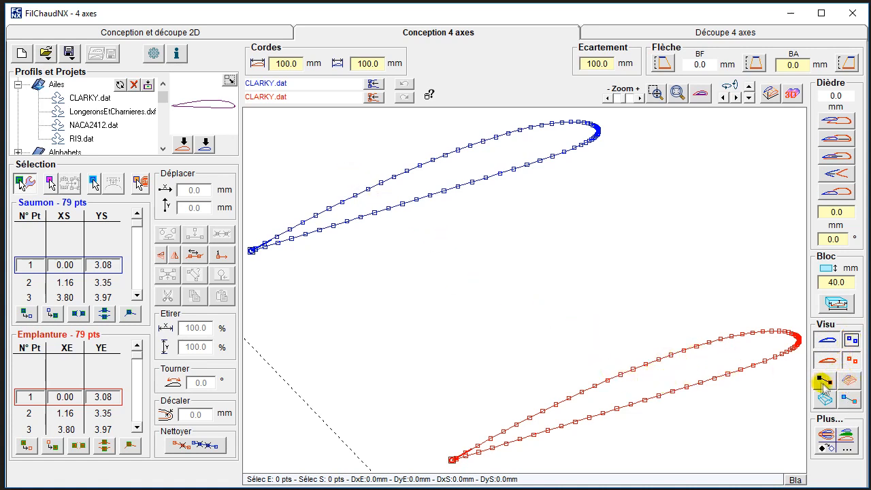
left_click(851, 385)
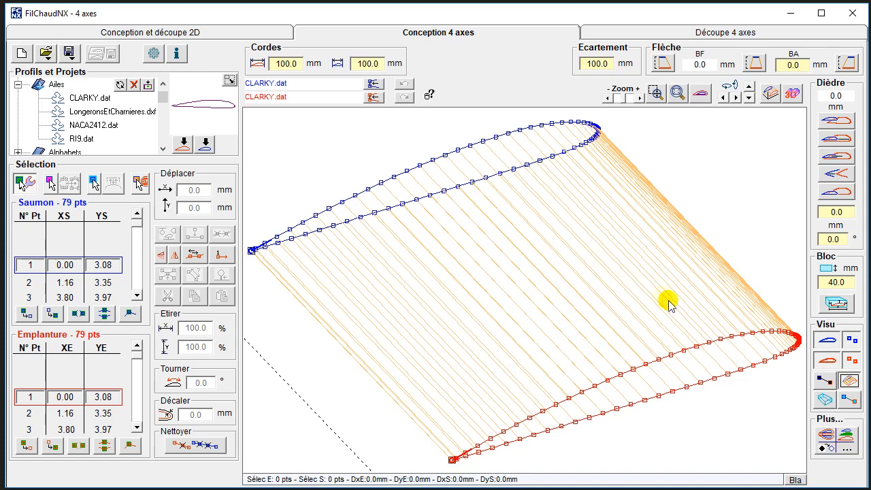
- Examine the wing section from several angles and zoom levels, in the side view of the profile, and in perspective
left_click_drag(688, 287, 665, 229)
left_click(723, 97)
left_click(735, 97)
left_click(749, 97)
left_click(749, 87)
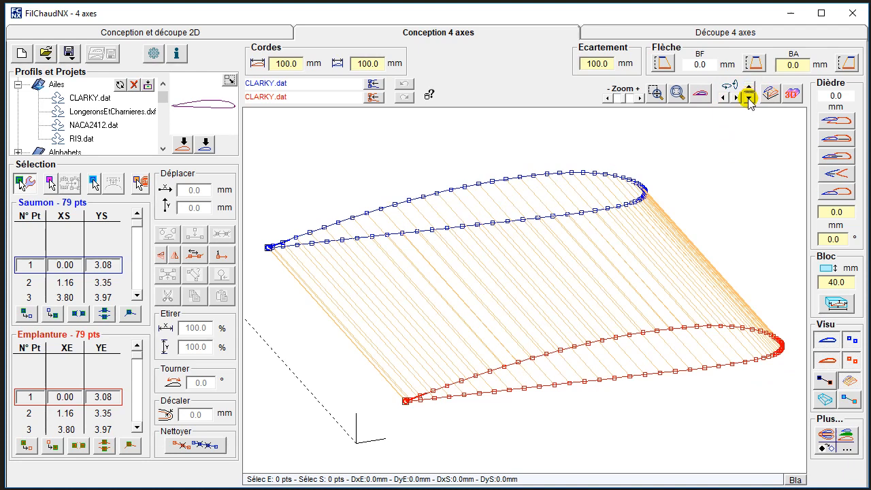
left_click(612, 98)
left_click(639, 98)
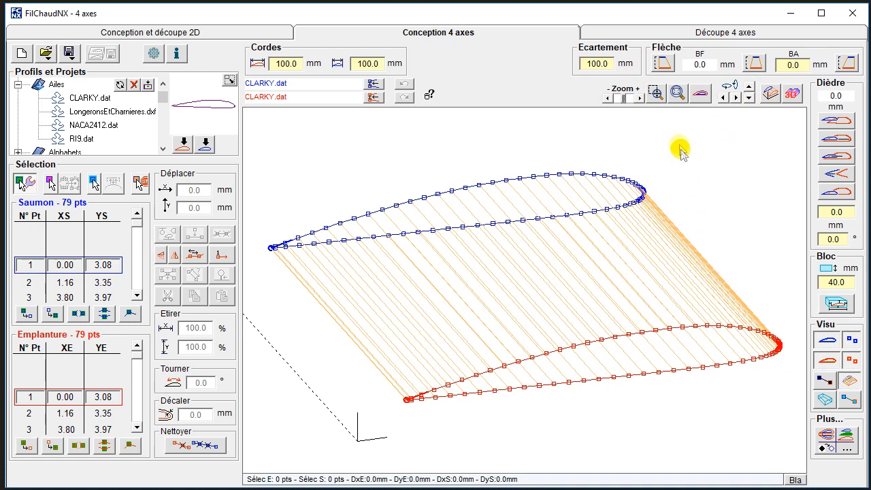
left_click_drag(678, 142, 422, 252)
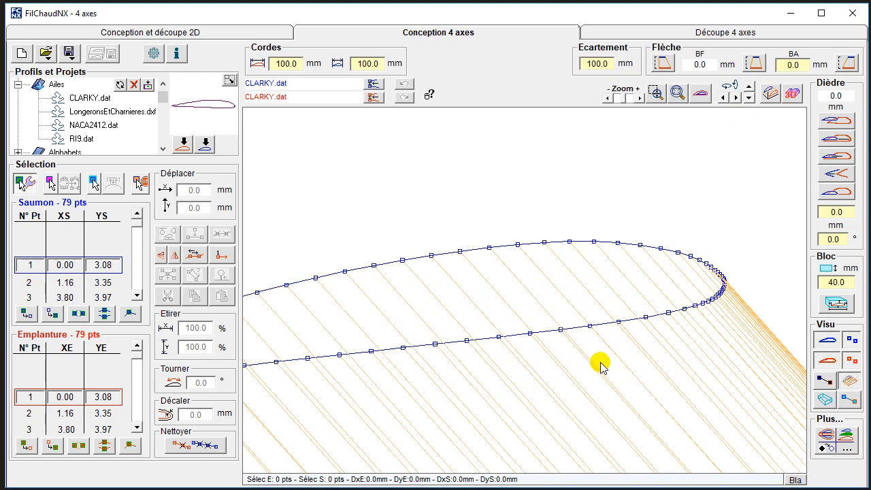
left_click(677, 94)
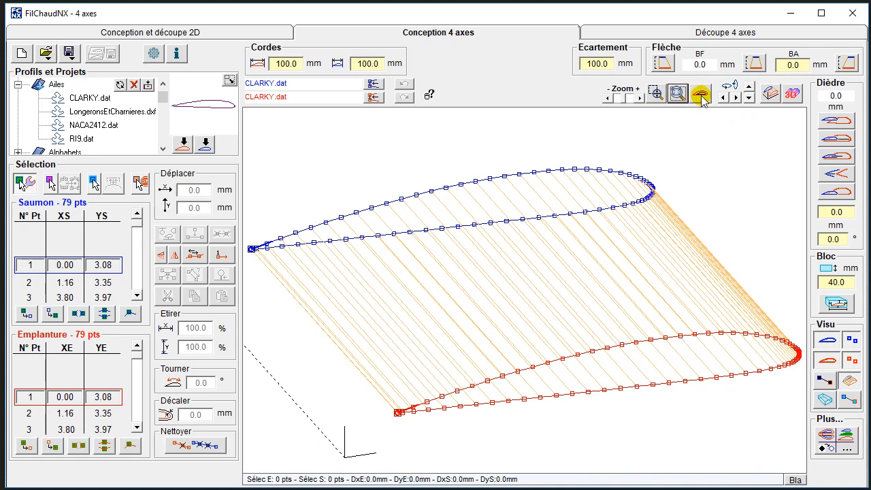
left_click(701, 94)
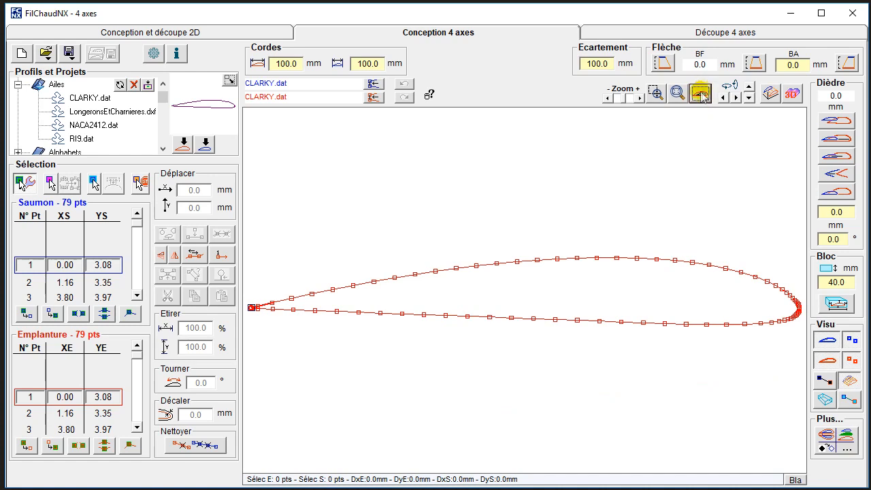
left_click(770, 94)
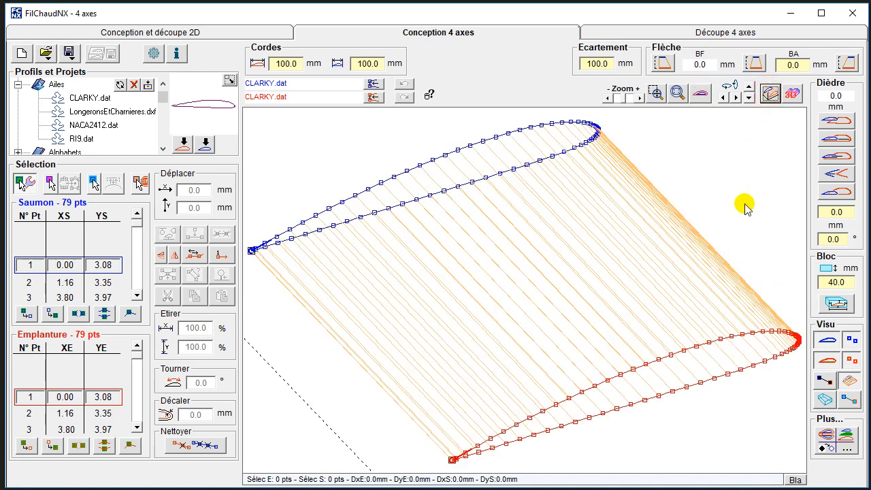
- Open the 3D rendering of the wing section and rotate the model to examine its surface from several sides
left_click(788, 97)
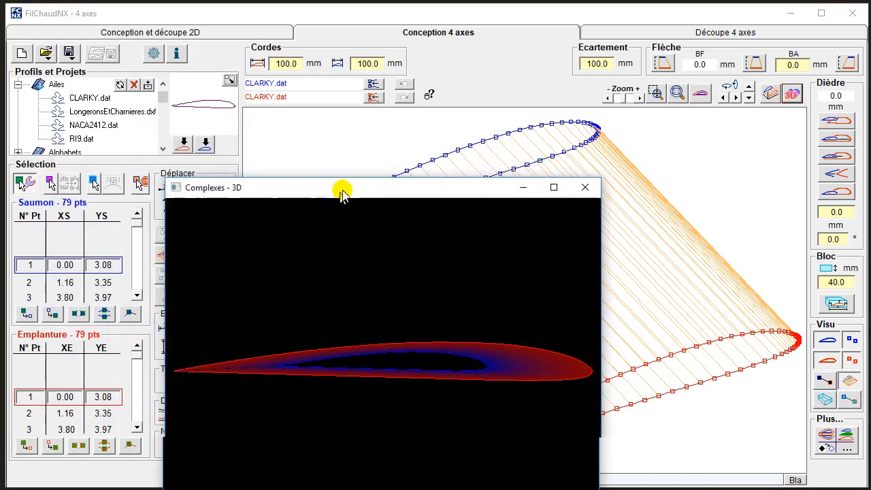
left_click_drag(342, 186, 388, 114)
left_click_drag(345, 208, 245, 243)
left_click_drag(449, 308, 570, 371)
left_click_drag(381, 271, 502, 292)
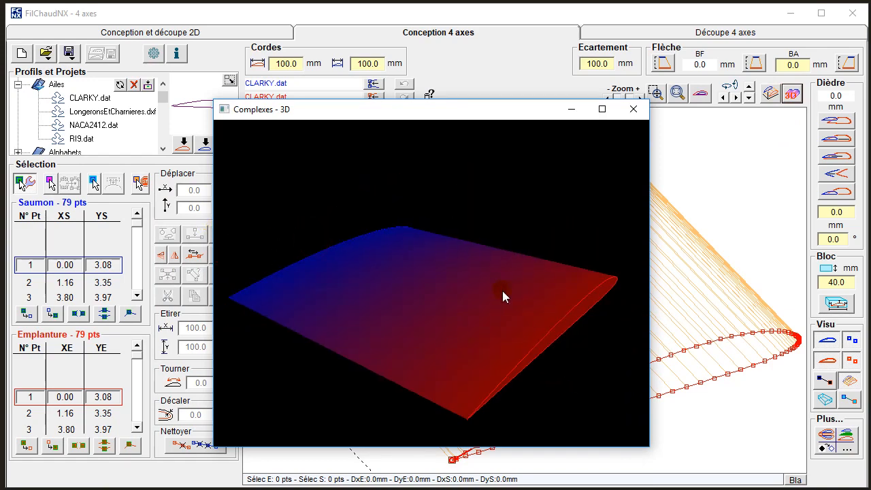
- Leave the 3D rendering, move to point 4 of the blue tip profile, and show the cutting wire between both profiles
left_click(633, 108)
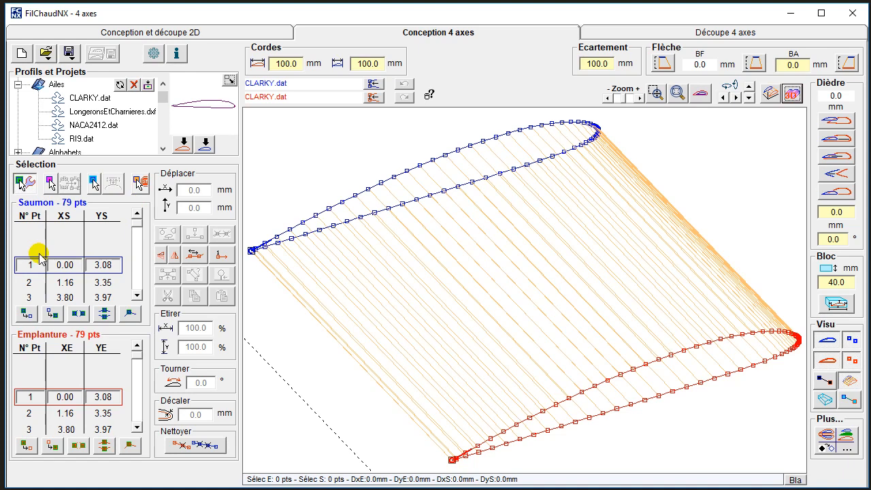
left_click(136, 295)
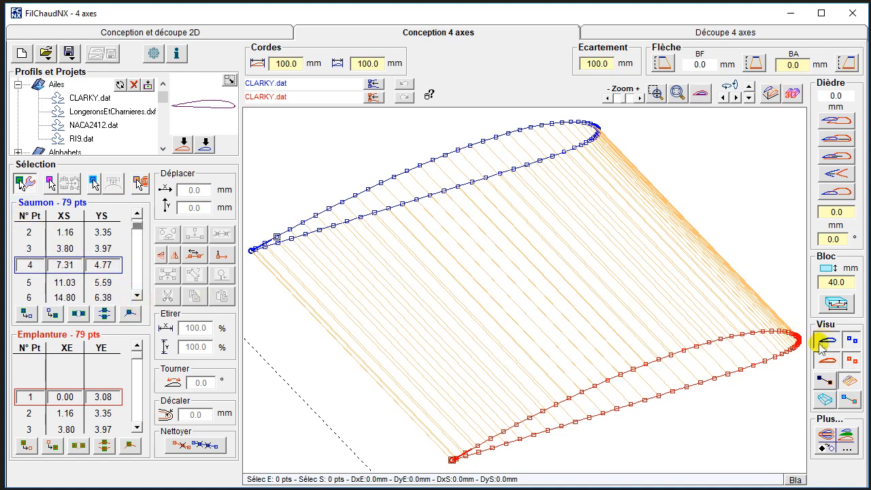
left_click(826, 382)
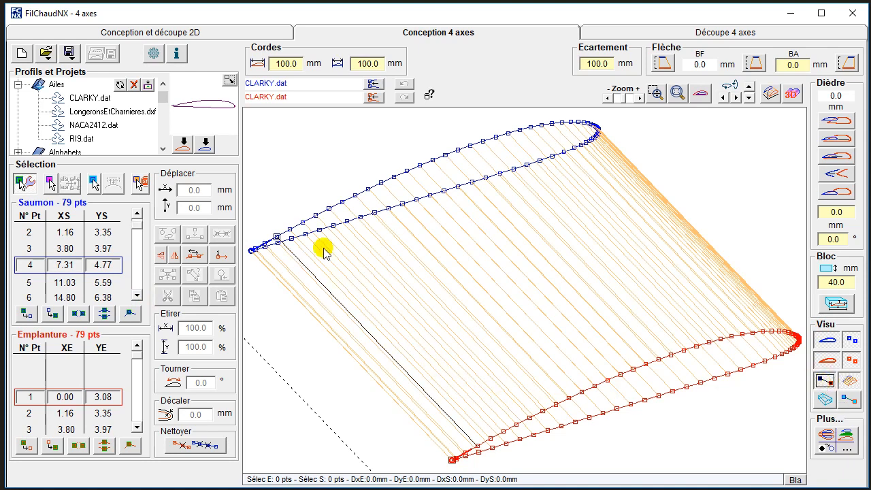
- Step the cutting wire through the points of the blue tip profile, forward and back to point 13
left_click(137, 297)
left_click(136, 297)
left_click(137, 297)
left_click(136, 297)
left_click(137, 297)
left_click(137, 298)
left_click(137, 297)
left_click(136, 297)
left_click(137, 297)
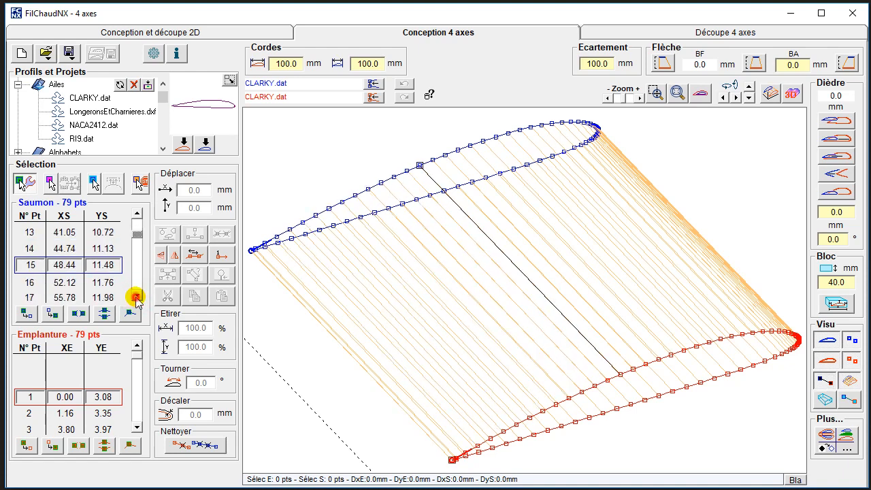
left_click(137, 297)
left_click(137, 298)
left_click(136, 214)
left_click(137, 215)
left_click(137, 215)
left_click(137, 215)
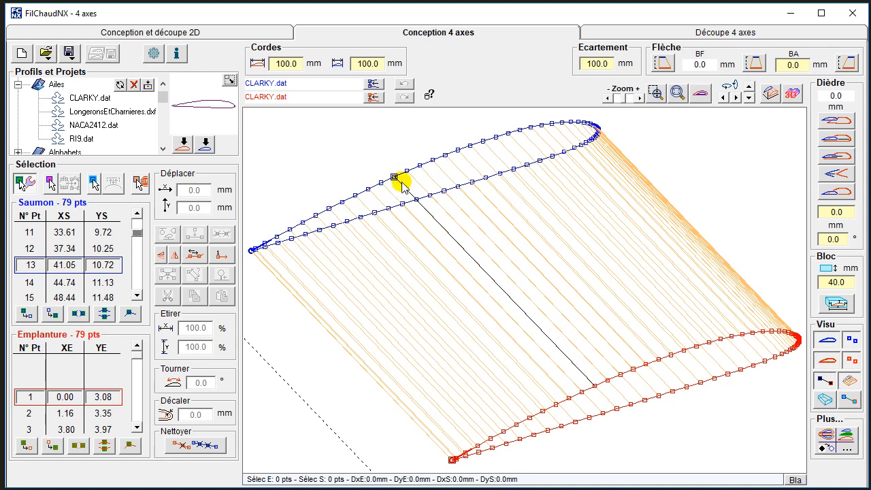
- Step the cutting wire along the red root profile to point 7
left_click(137, 427)
left_click(137, 428)
left_click(137, 428)
left_click(136, 428)
left_click(137, 428)
left_click(137, 428)
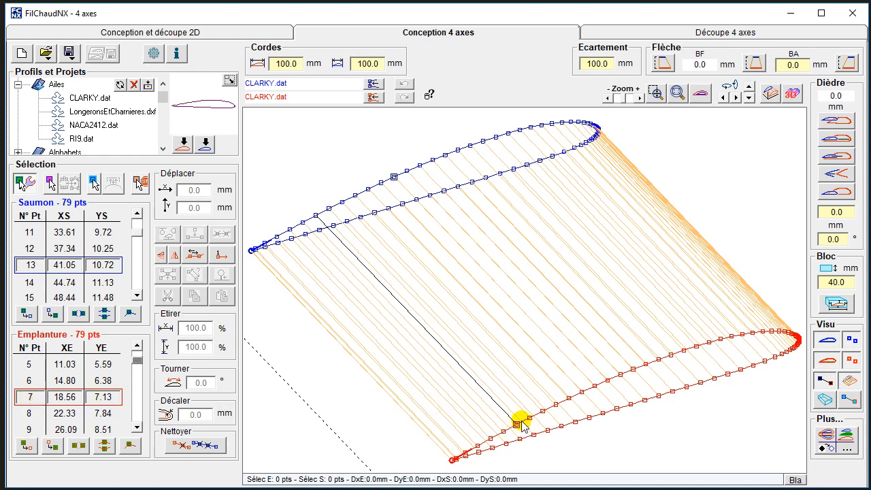
- Display the block around the whole wing section, toggle the synchronised point pairs, and hide the block again
left_click(824, 399)
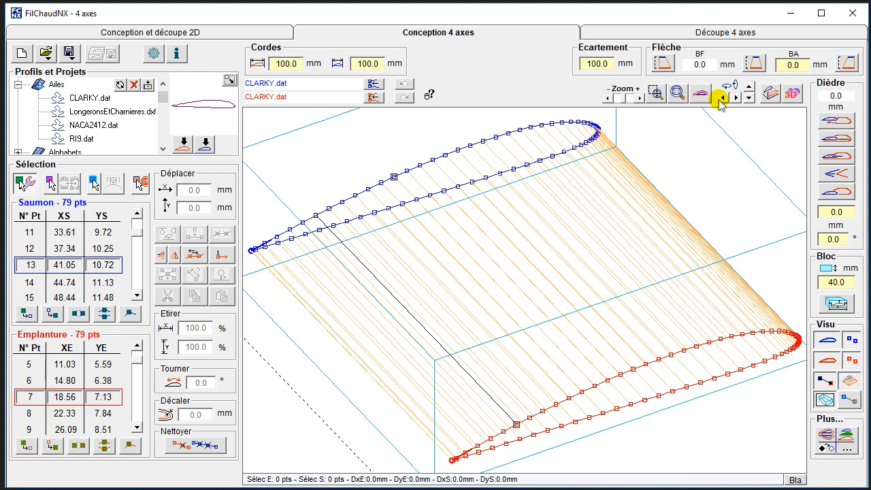
left_click(676, 94)
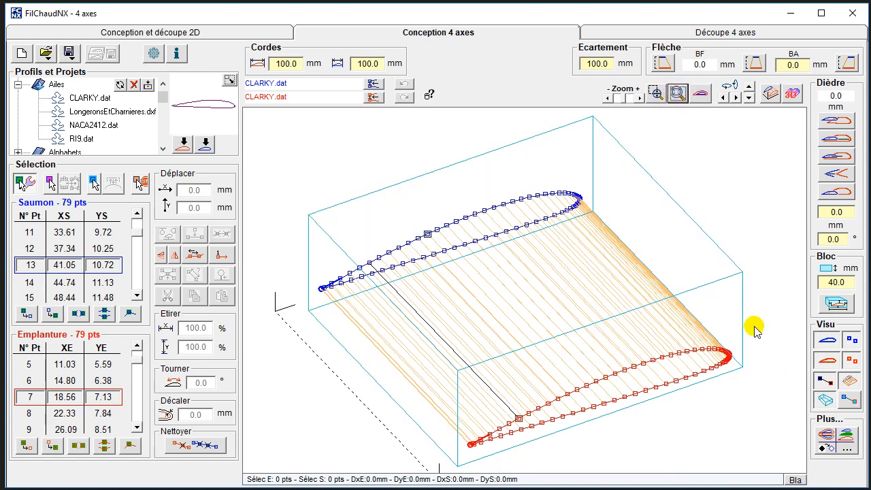
left_click(850, 402)
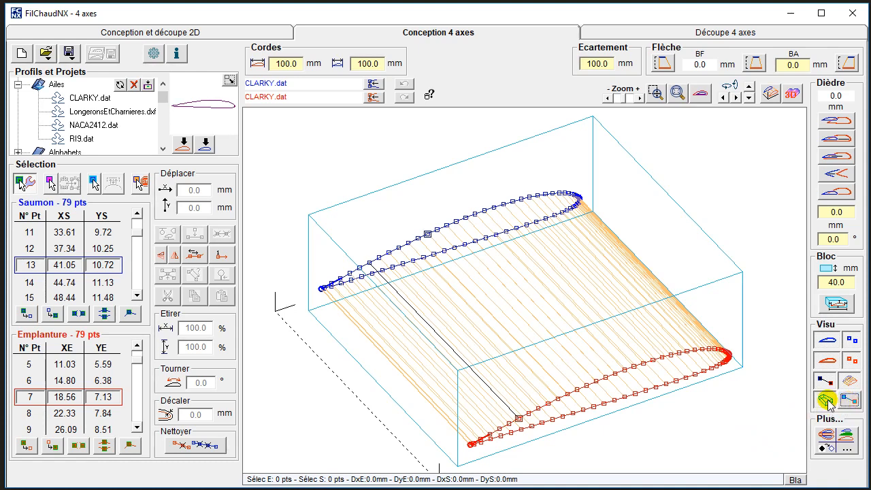
left_click(828, 402)
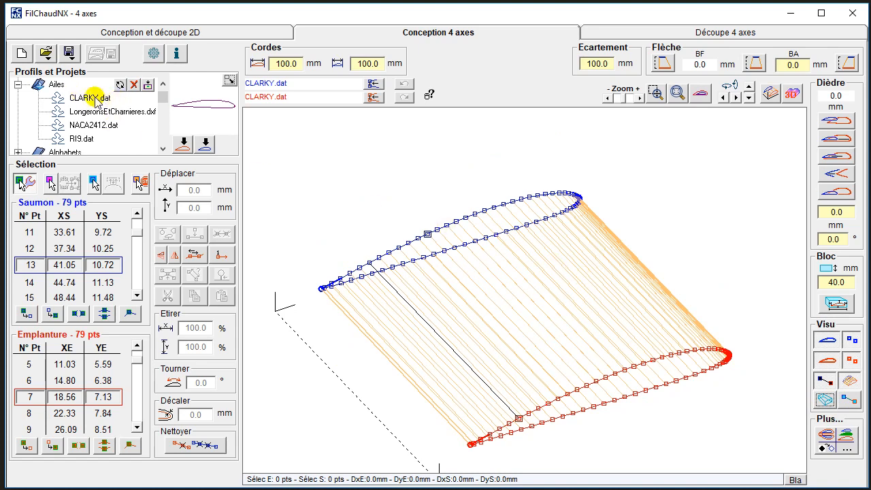
- Examine the shapes of LongeronsEtCharnieres.dxf from the Ailes library in the enlarged preview
left_click(100, 113)
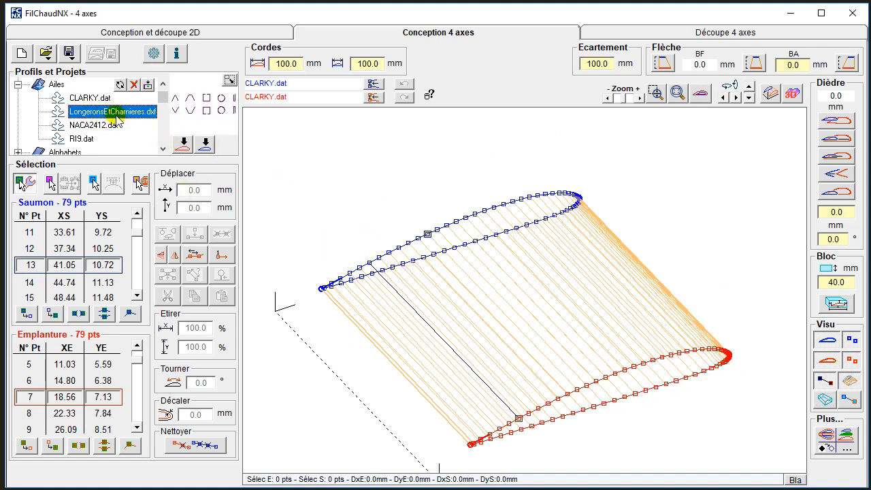
left_click(231, 80)
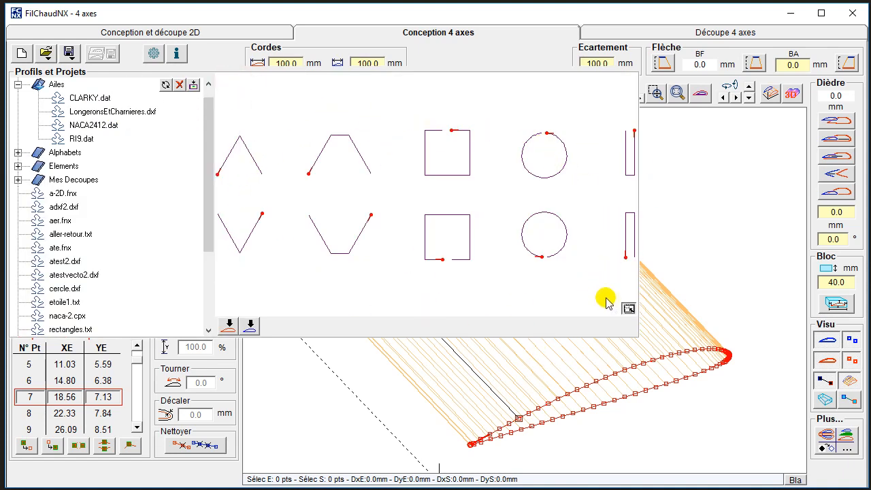
left_click(627, 309)
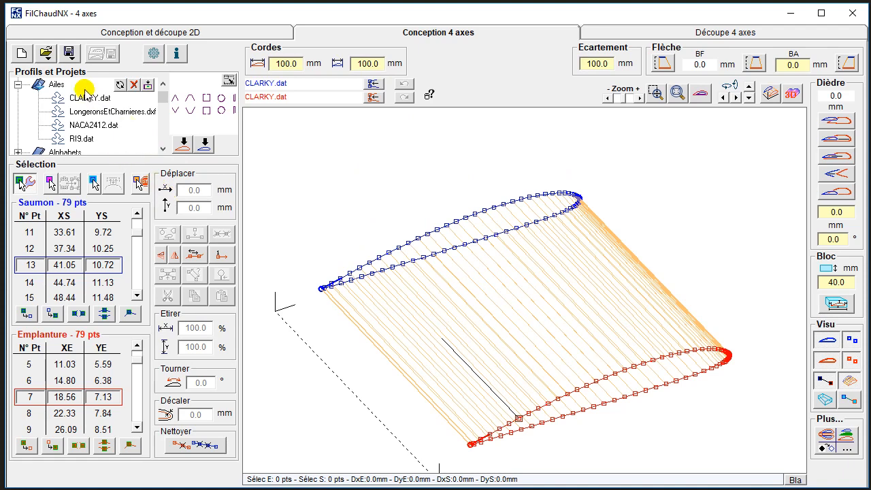
- Empty the workspace for a new project and start importing LongeronsEtCharnieres.dxf on the red side
left_click(21, 54)
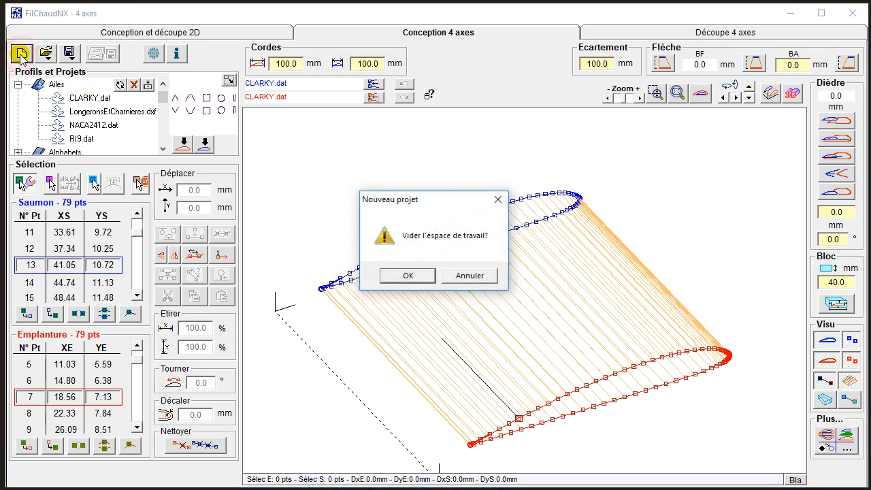
left_click(408, 276)
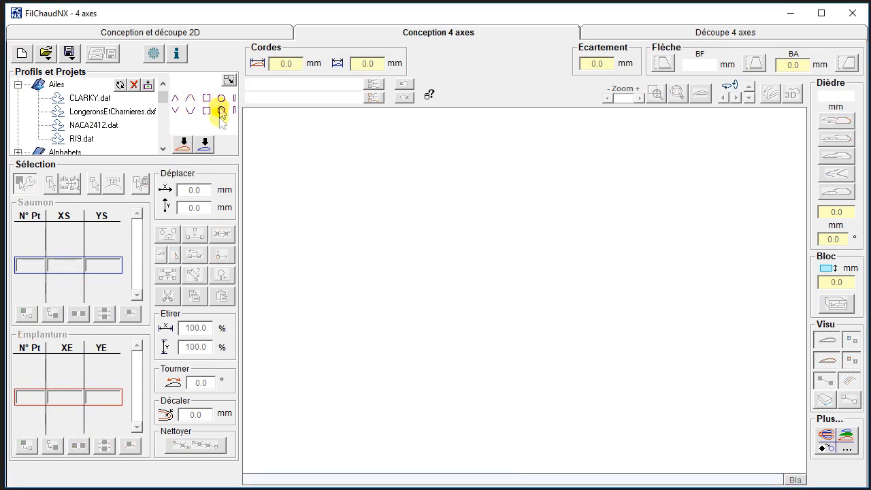
left_click(230, 78)
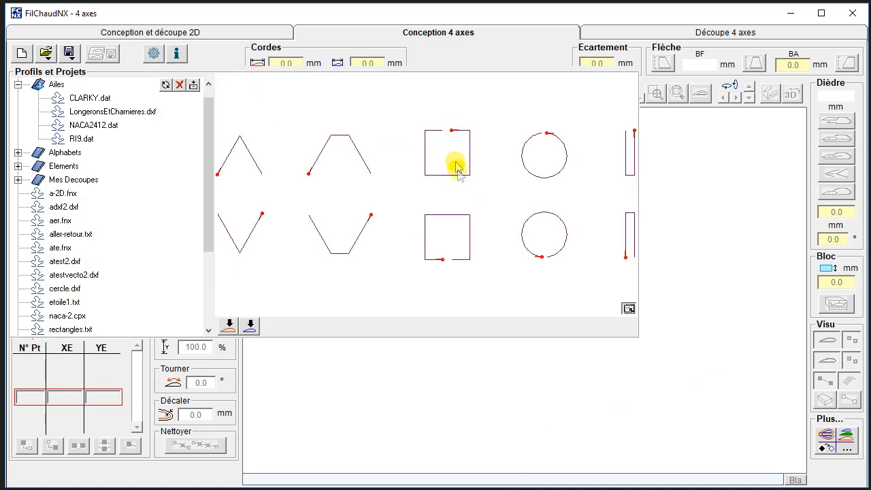
left_click(628, 308)
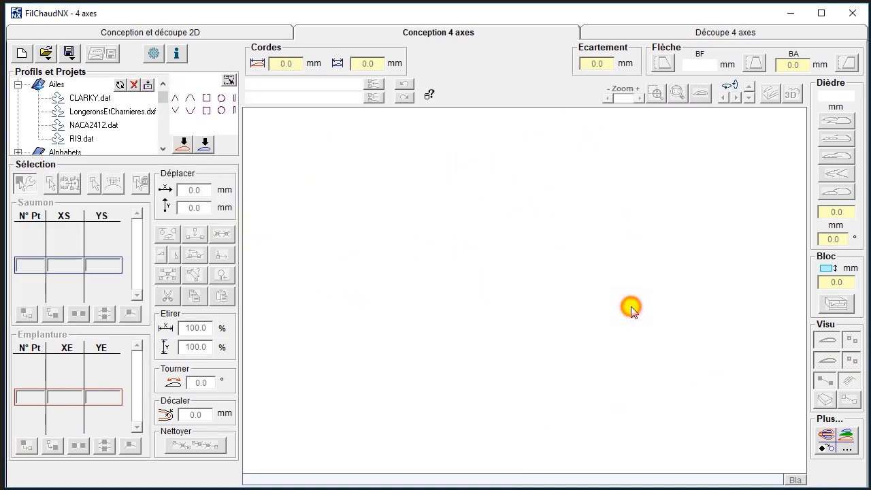
left_click(182, 144)
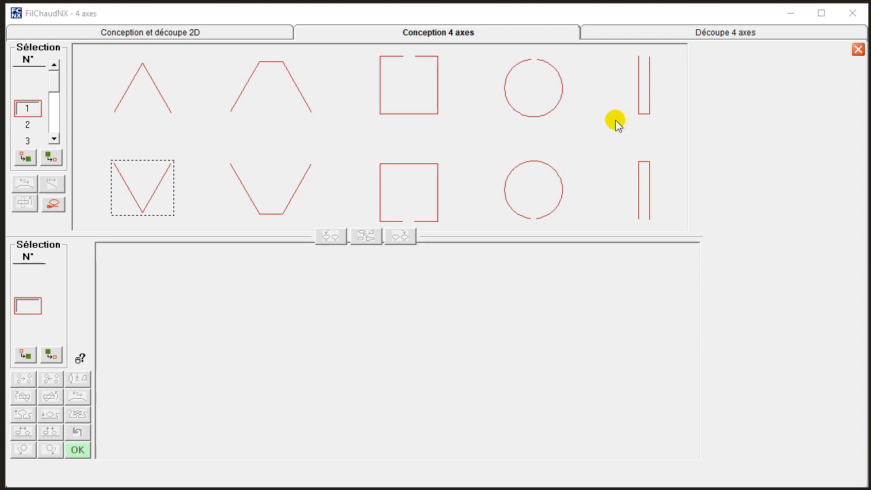
- Try adding the circle and the square that open at the top to the assembly, and delete both shapes again
left_click(538, 99)
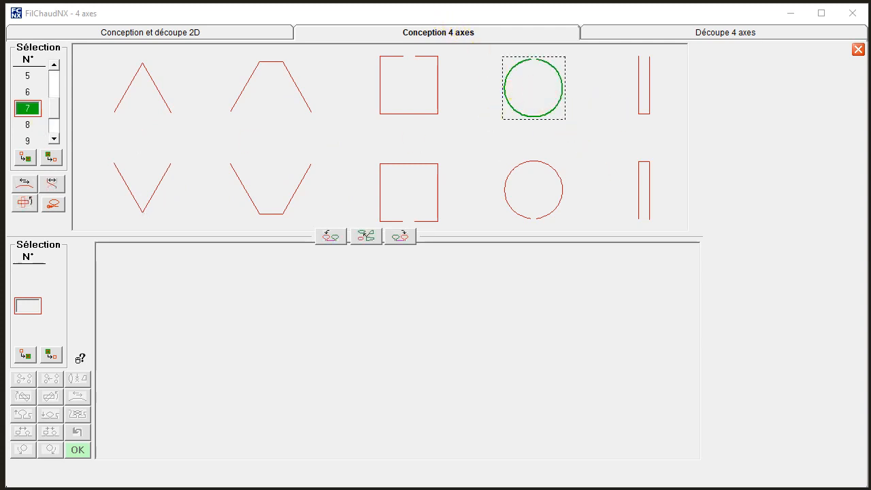
left_click(29, 125)
left_click(28, 126)
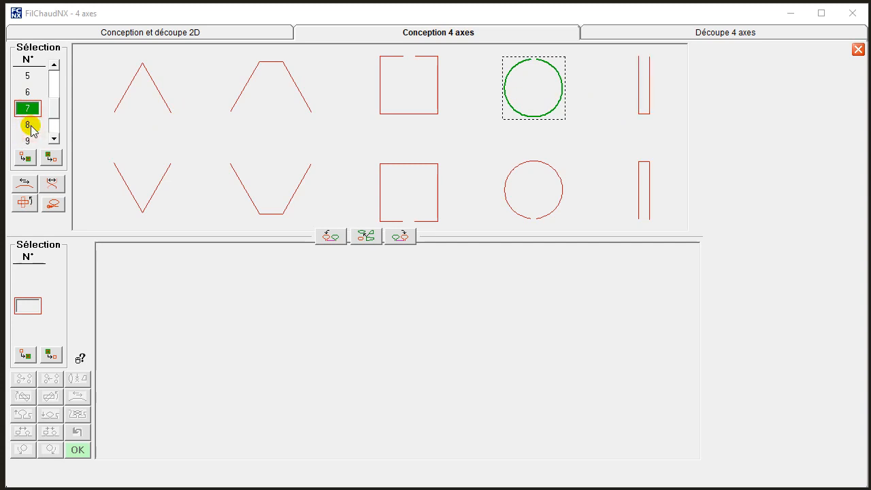
left_click(331, 237)
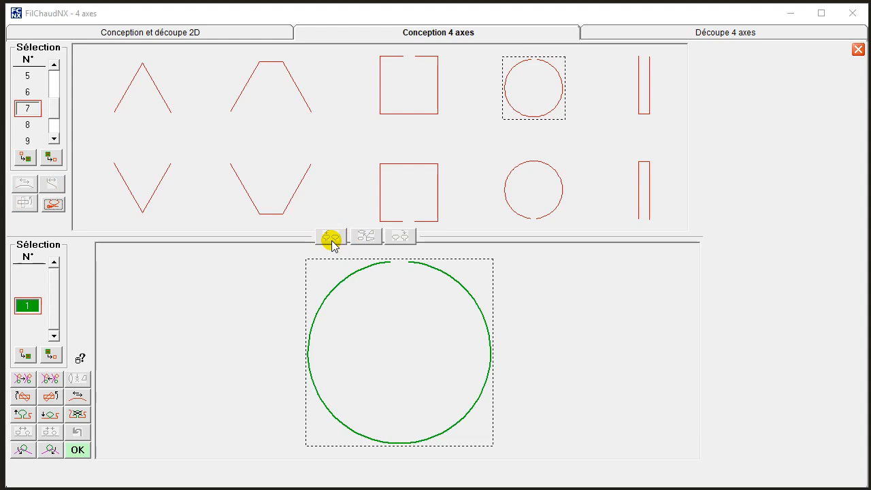
left_click(413, 107)
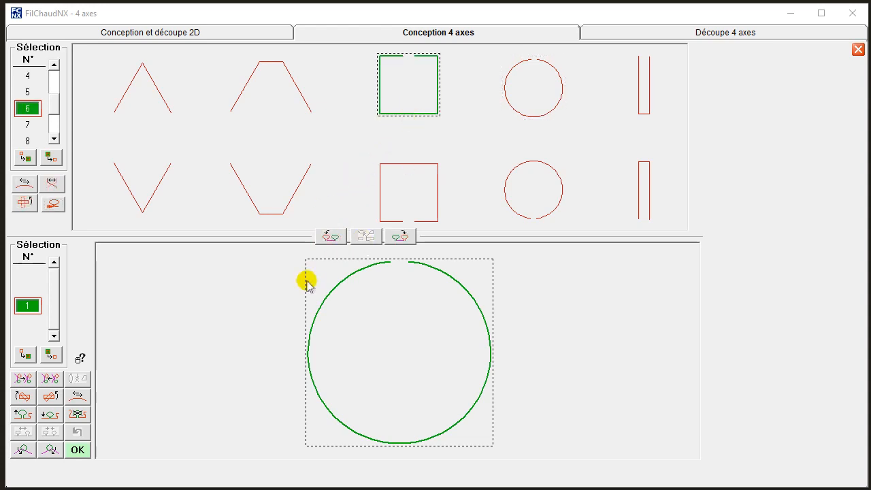
left_click(323, 237)
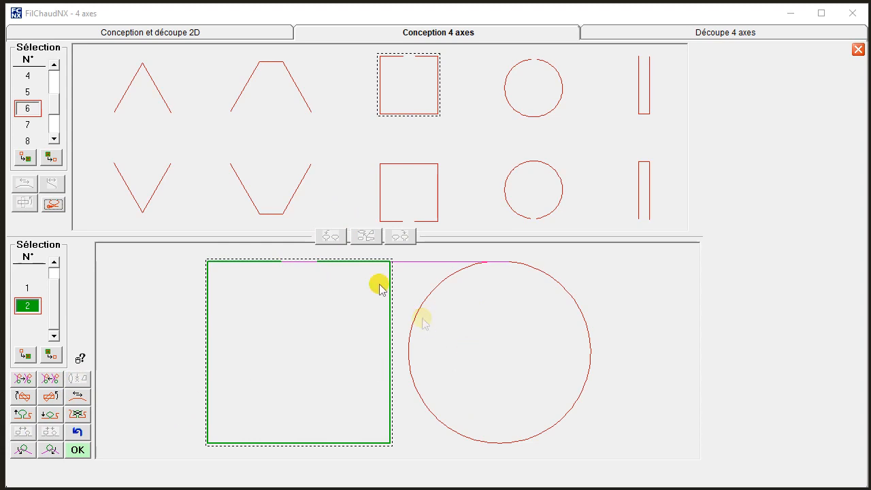
left_click(474, 333)
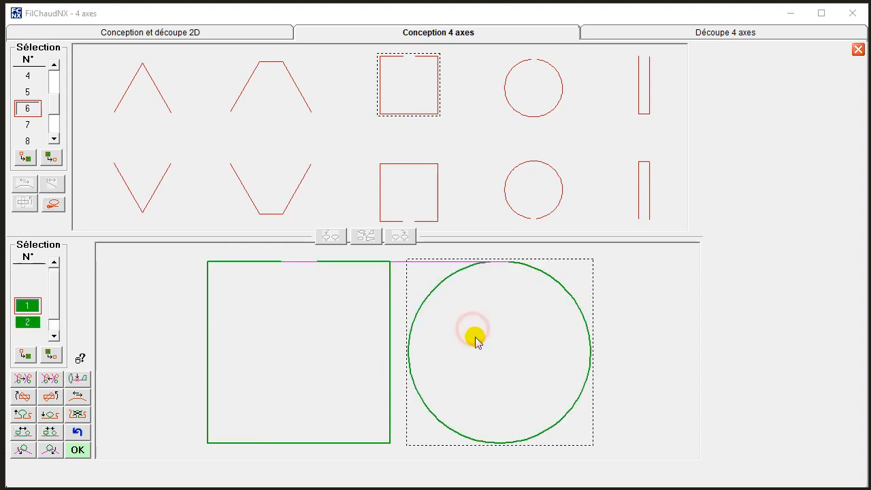
left_click(77, 416)
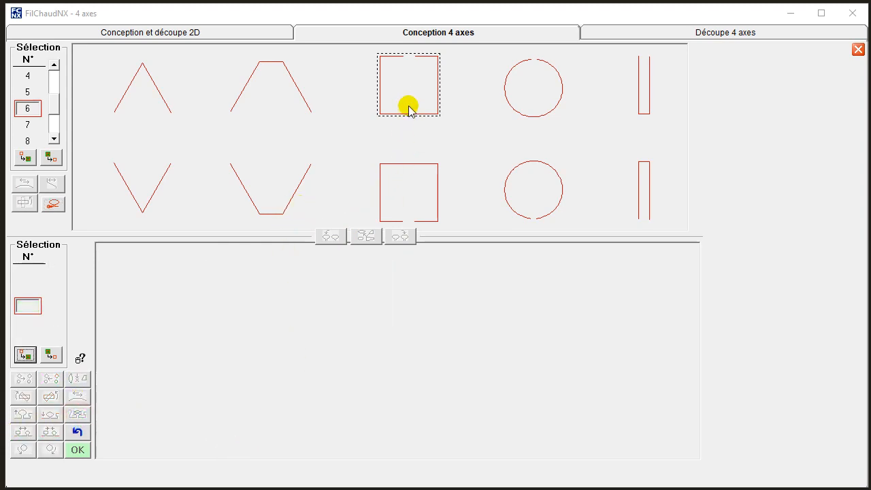
- Add the circle that opens at the bottom to the assembly and validate the import
left_click(523, 204)
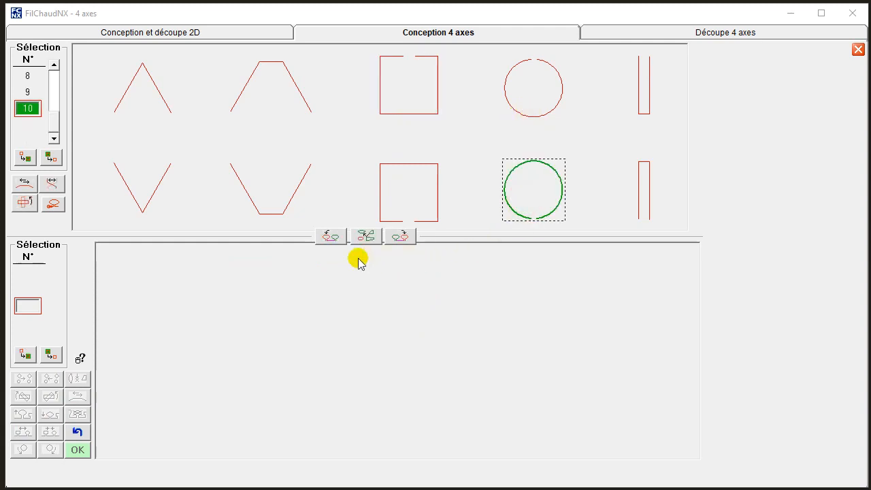
left_click(331, 237)
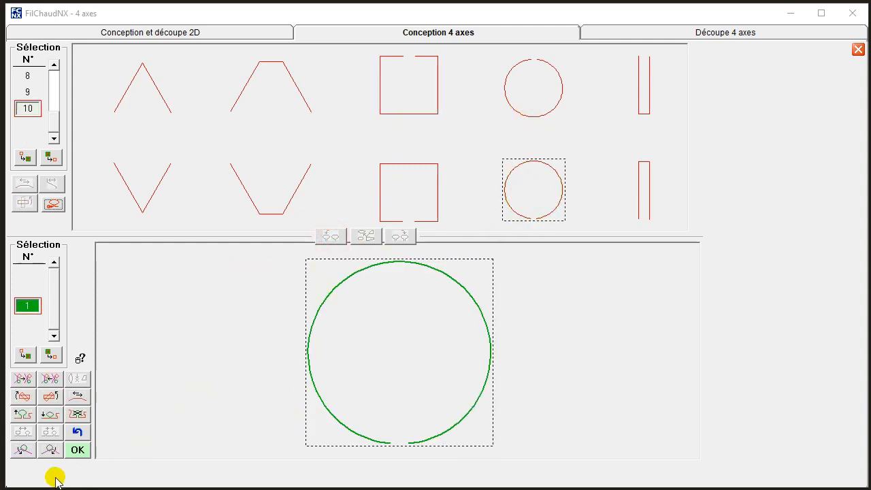
left_click(77, 450)
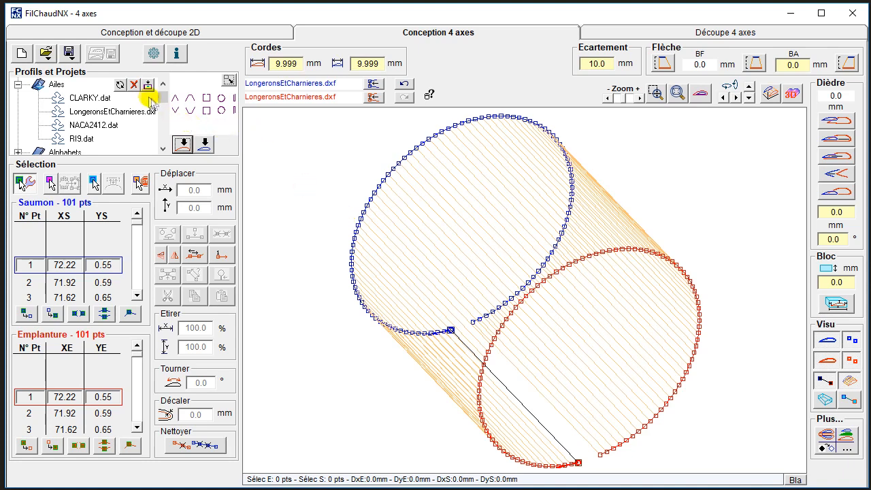
- Empty the workspace for a new project and select Aile-N2412.fnx in the Mes Decoupes library
left_click(21, 53)
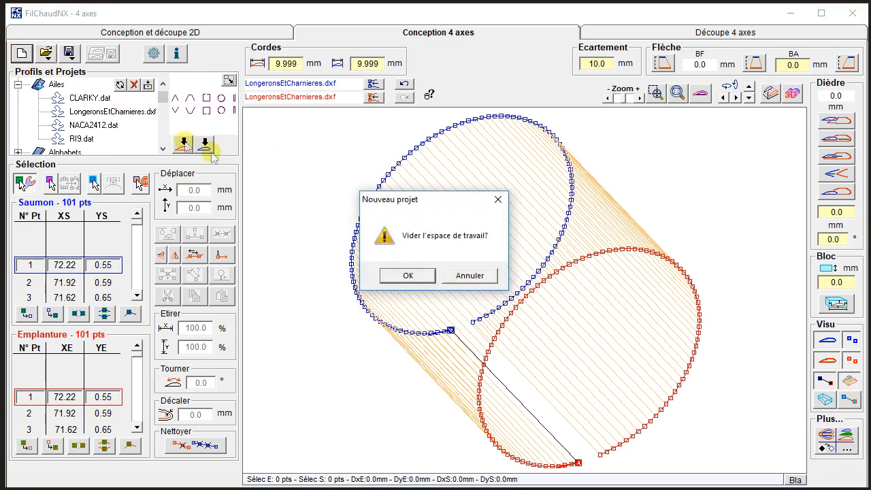
left_click(406, 274)
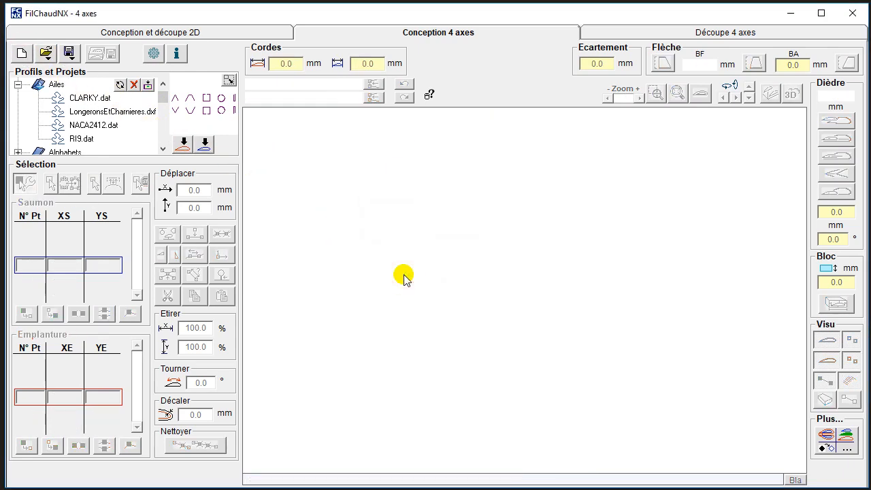
left_click(161, 136)
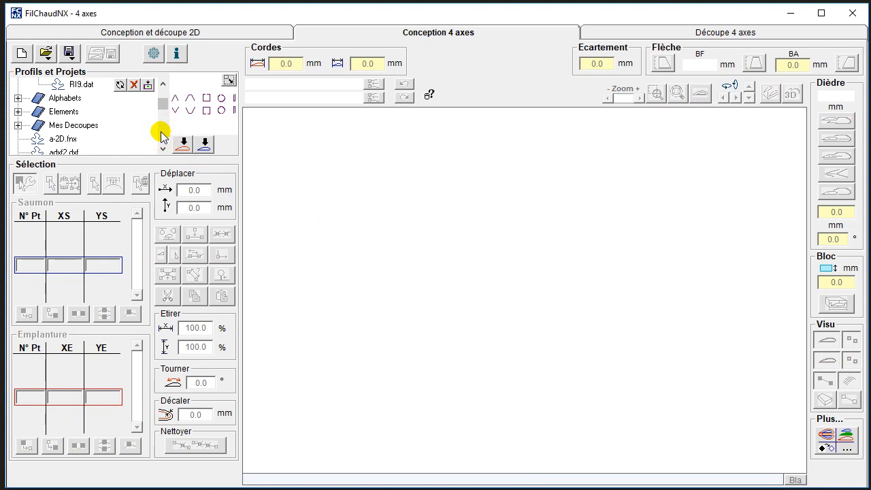
left_click(18, 125)
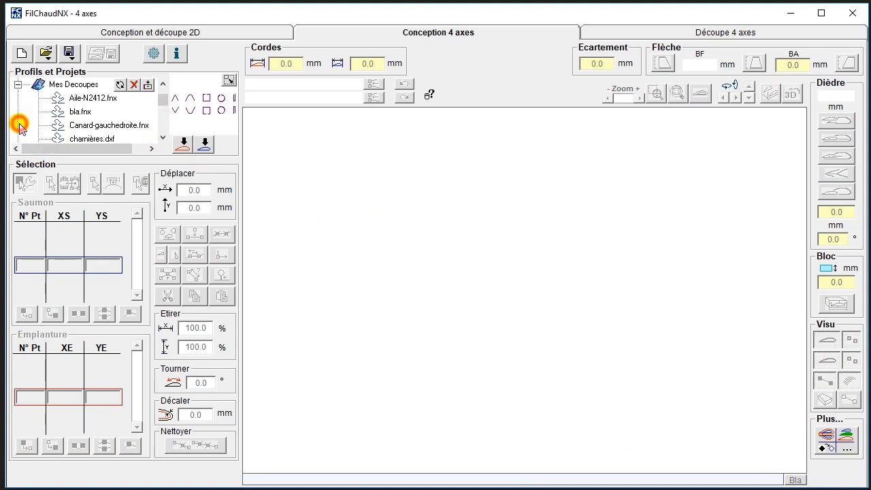
left_click(88, 100)
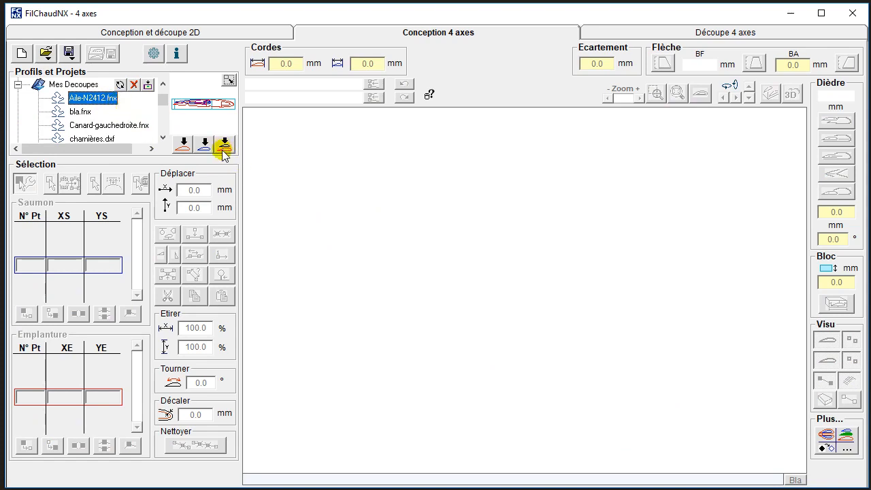
- Preview Aile-N2412.fnx enlarged, import it on the red side with only the larger profile in the assembly, and validate
left_click(228, 81)
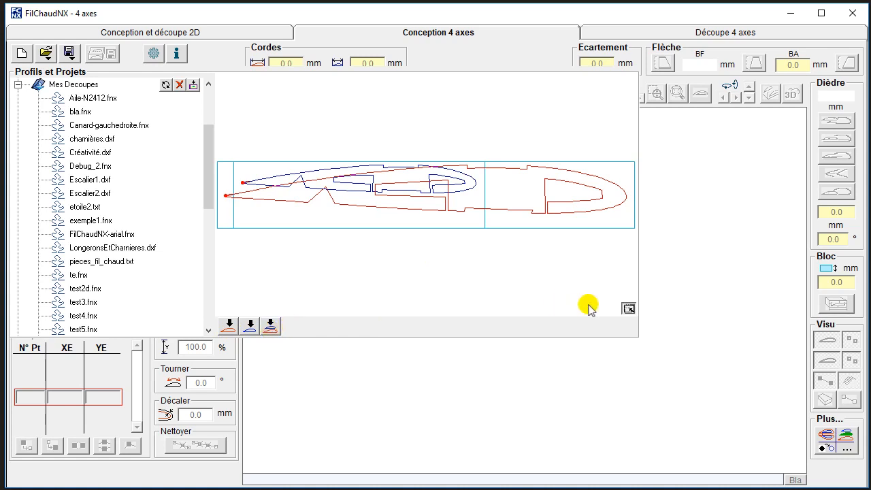
left_click(628, 308)
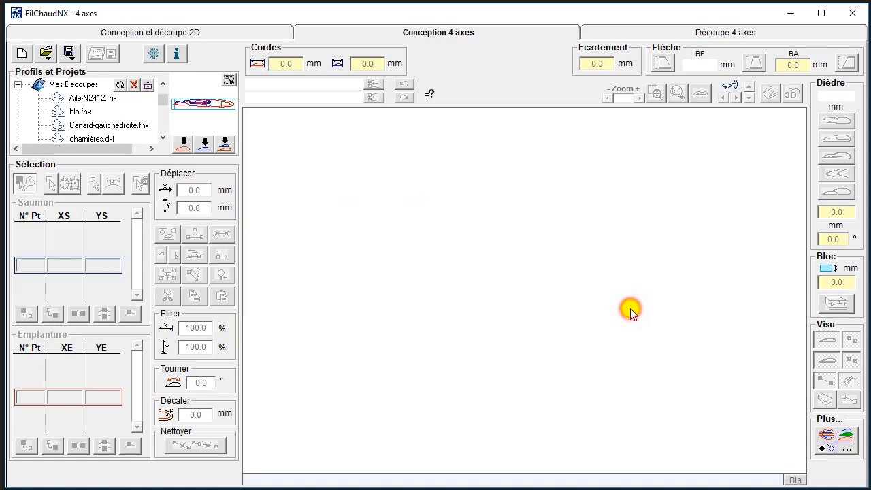
left_click(182, 145)
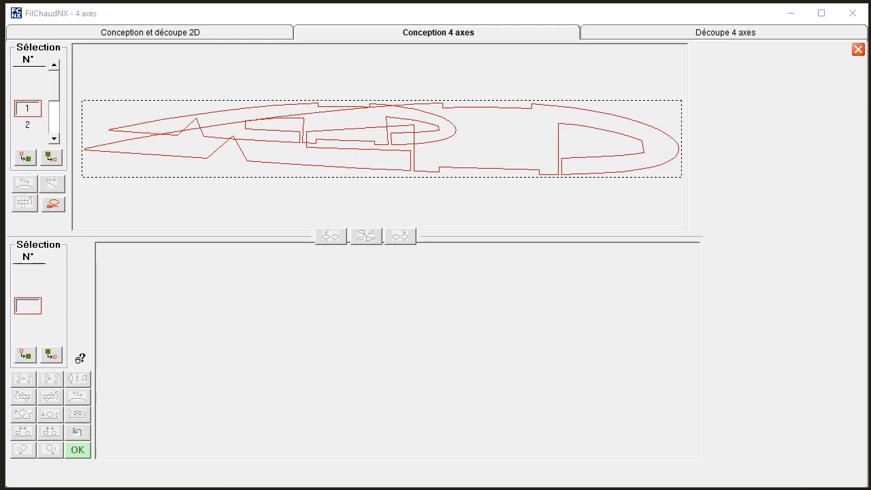
left_click(20, 109)
left_click(19, 112)
left_click(20, 120)
left_click(20, 120)
left_click(26, 121)
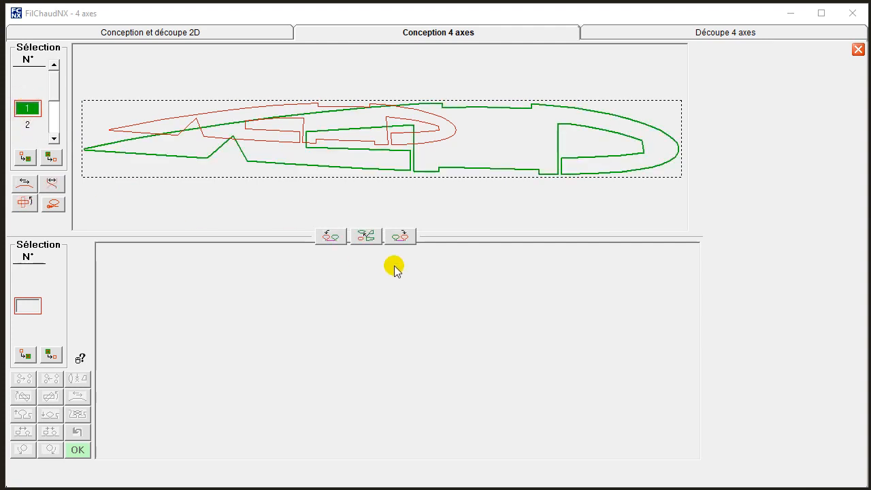
left_click(324, 237)
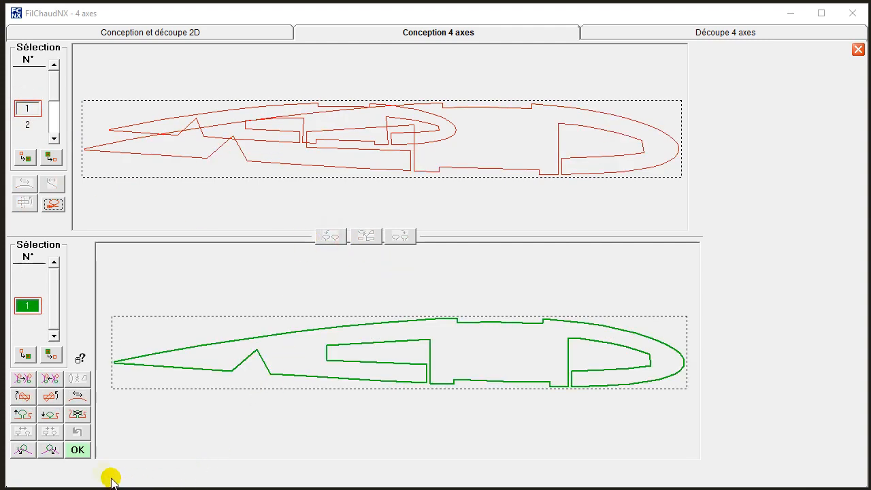
left_click(78, 451)
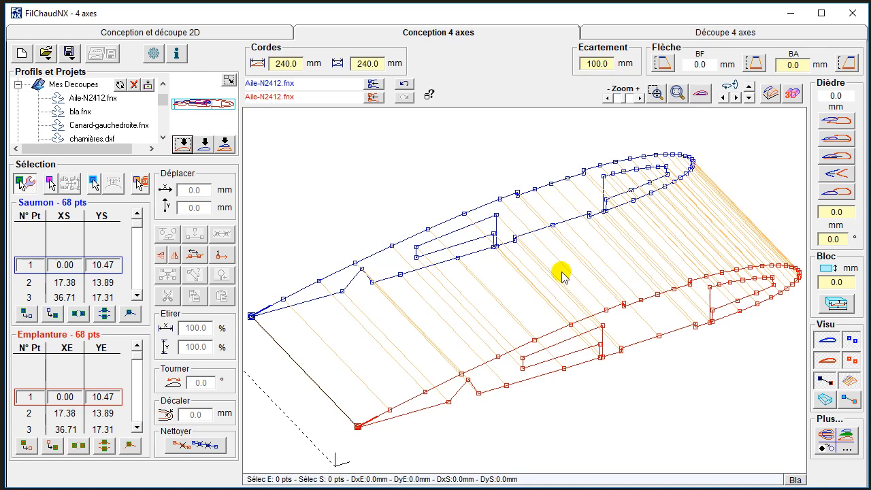
- Empty the workspace for a new project and import Aile-N2412.fnx as a complete project
left_click(23, 52)
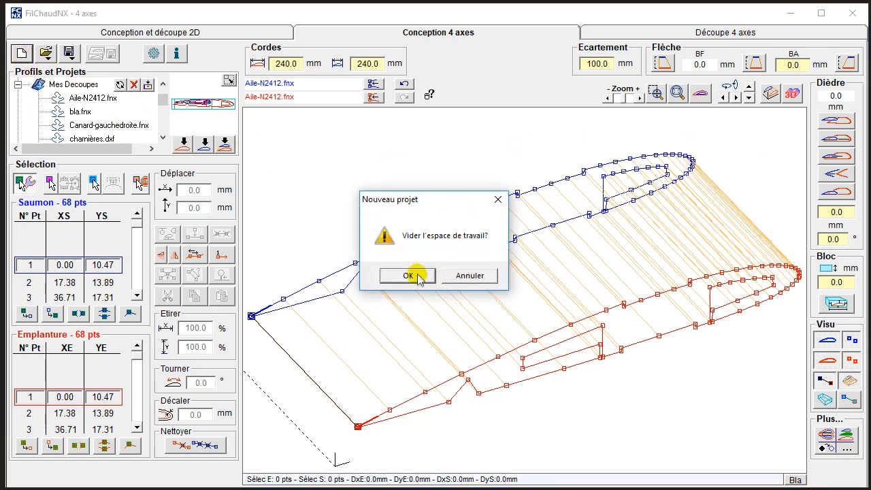
left_click(415, 276)
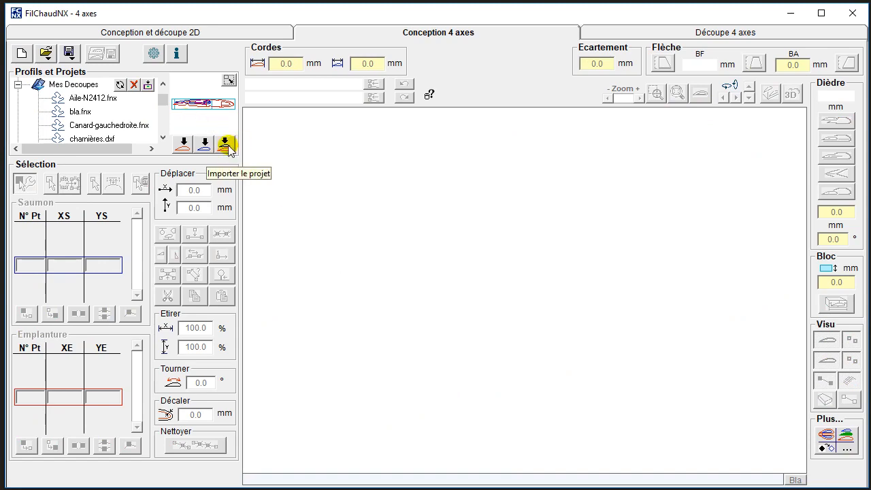
left_click(225, 145)
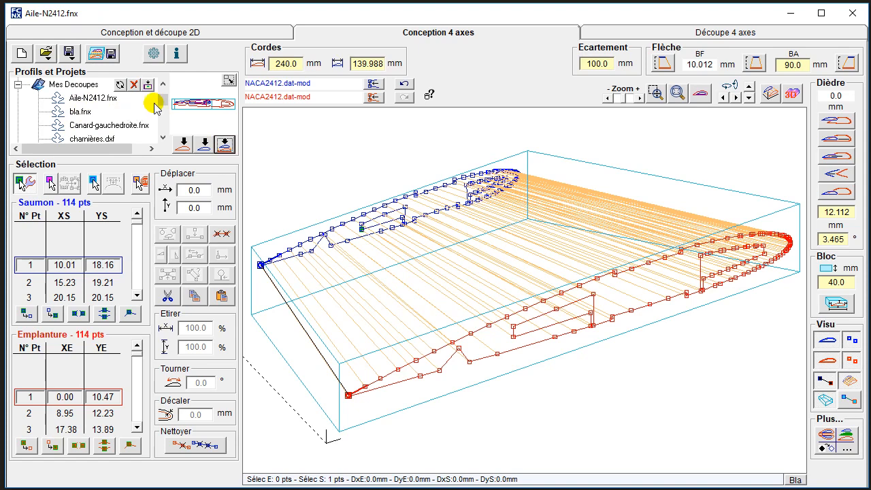
- Preview pieces_fil_chaud.txt in the Mes Decoupes library
left_click_drag(163, 102, 165, 111)
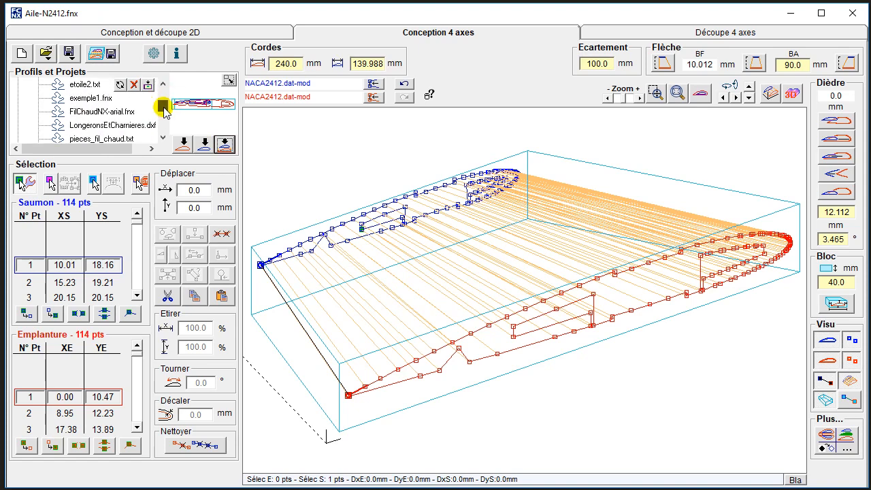
left_click(119, 139)
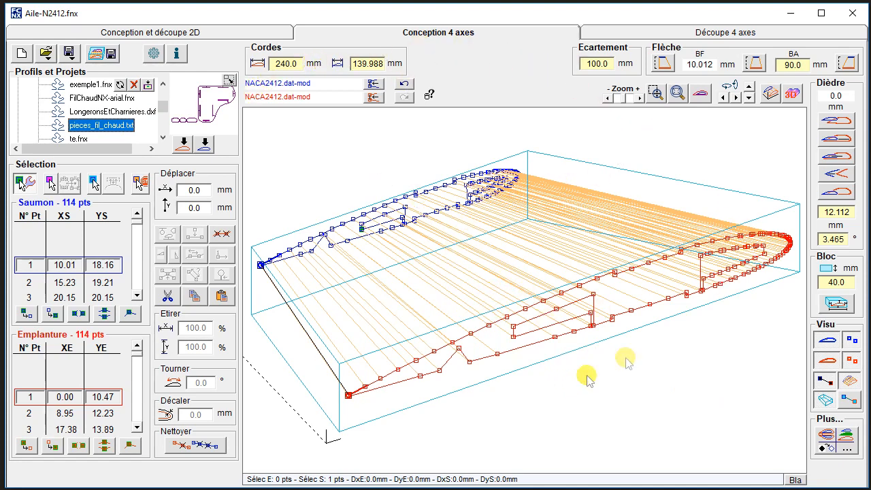
- Open the wing's position in the block and examine the cut from the profile side, from above and in rotated 3D views
left_click(837, 303)
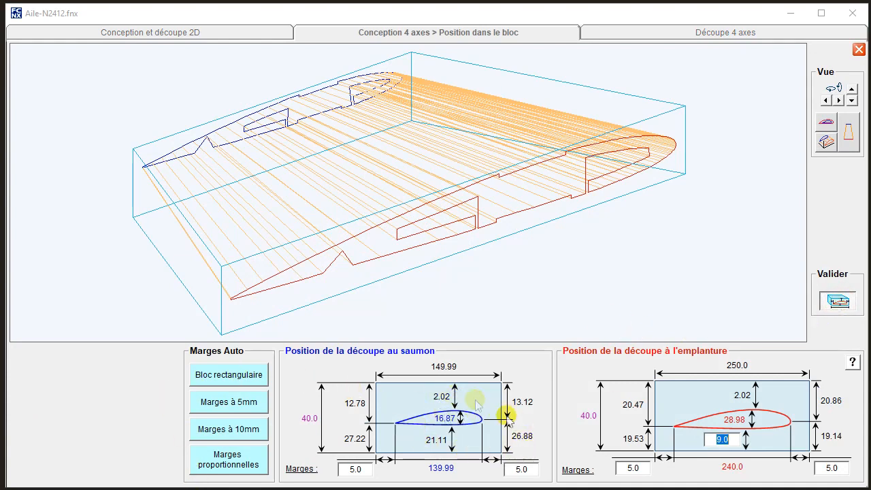
left_click(825, 124)
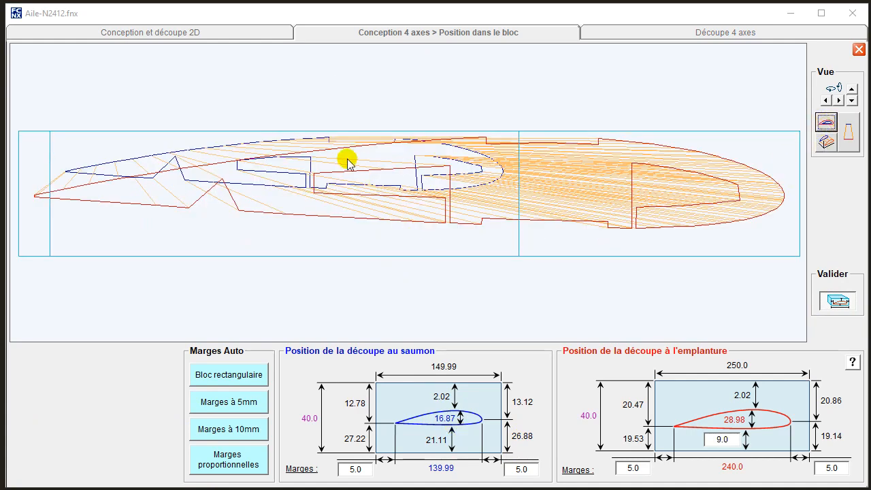
left_click(849, 135)
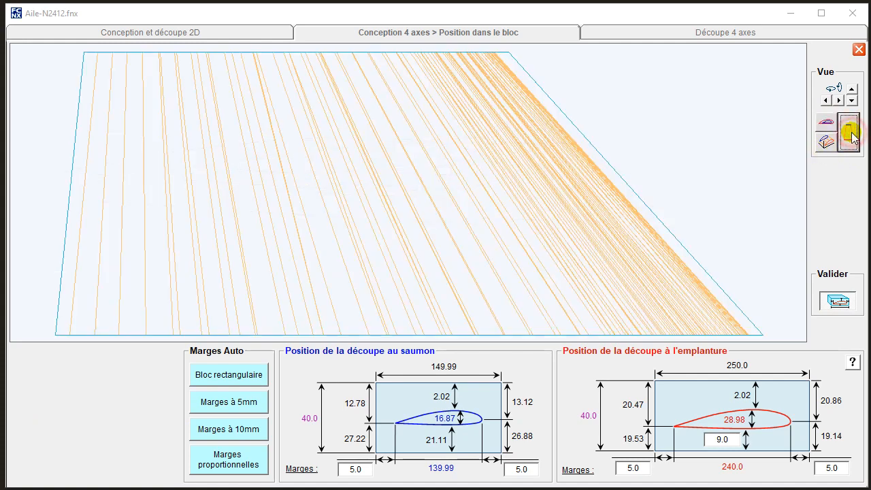
left_click(826, 141)
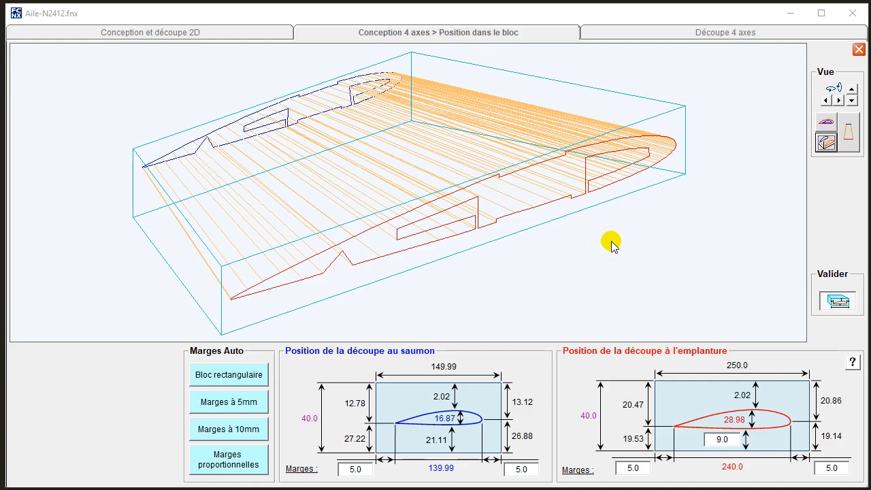
left_click_drag(638, 231, 526, 213)
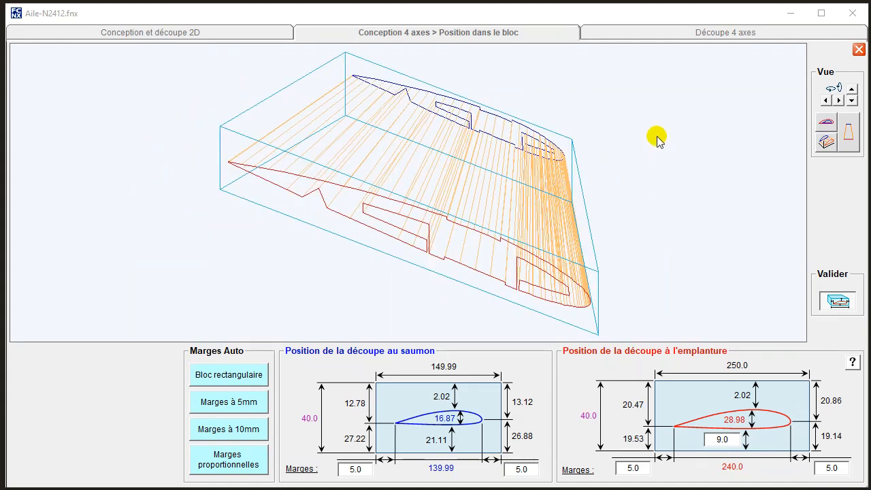
left_click(825, 100)
left_click(825, 100)
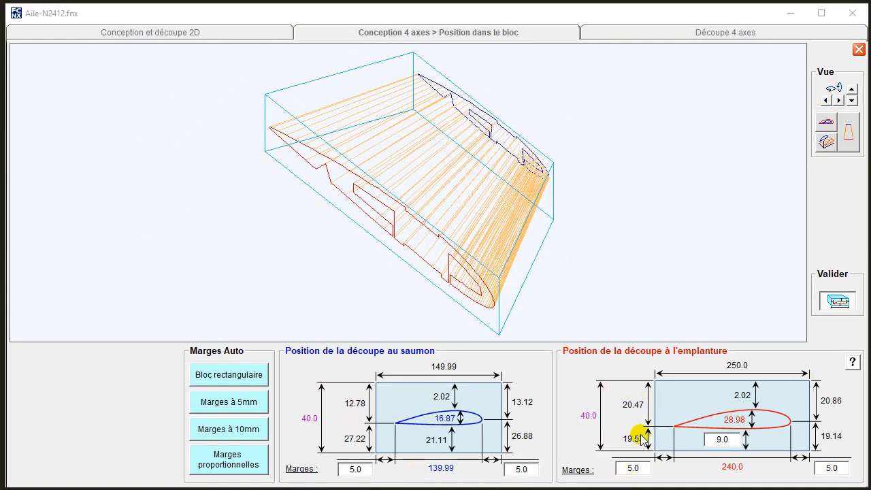
left_click(825, 123)
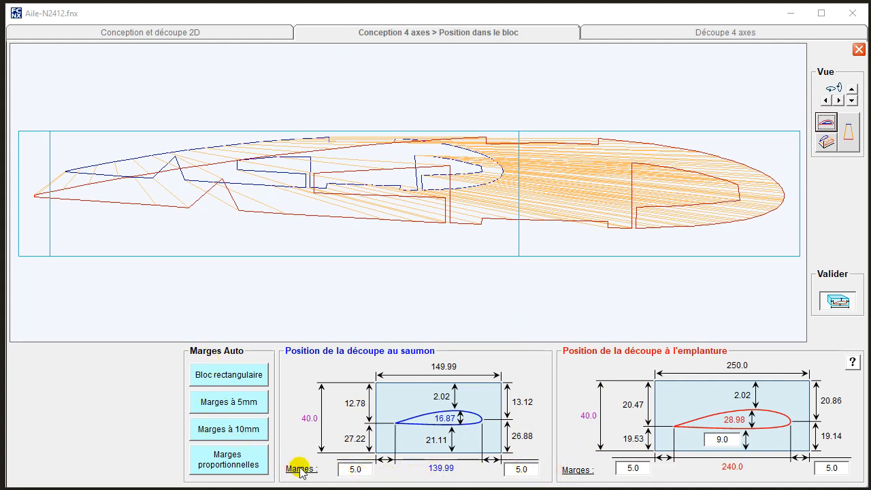
- Try automatic margins of 10 mm around the cut in the view from above, and return them to 5 mm
left_click(848, 140)
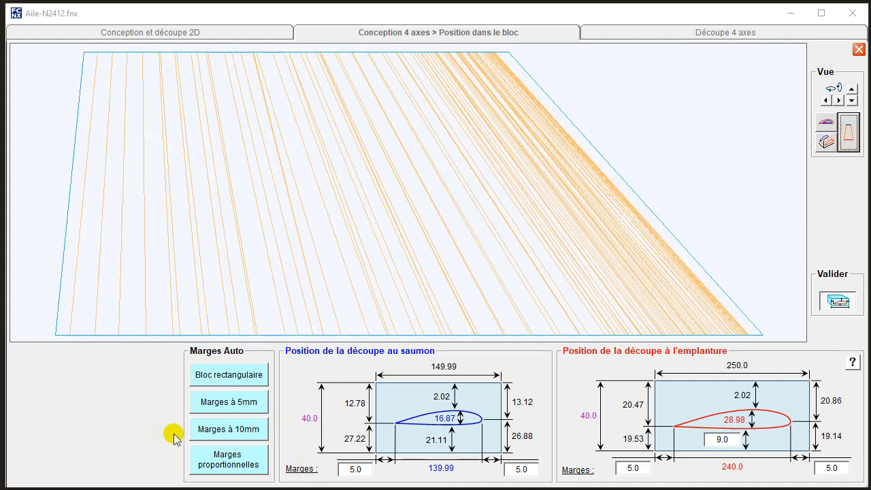
left_click(223, 433)
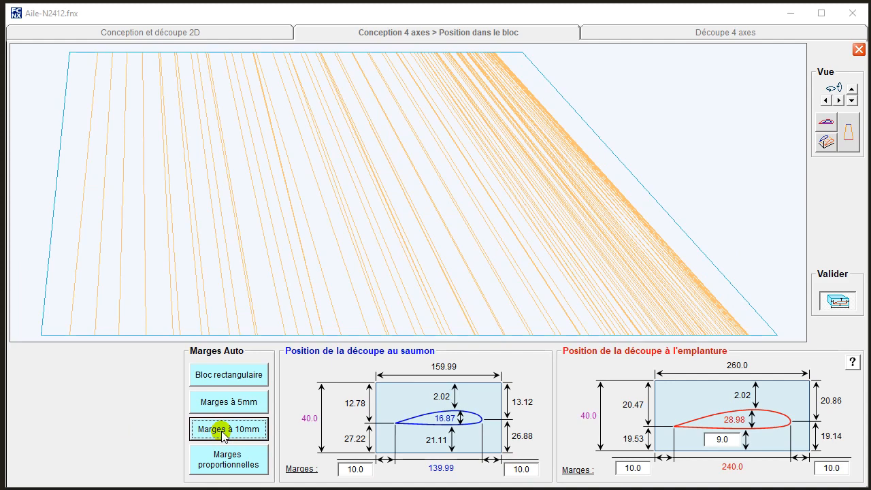
left_click(228, 405)
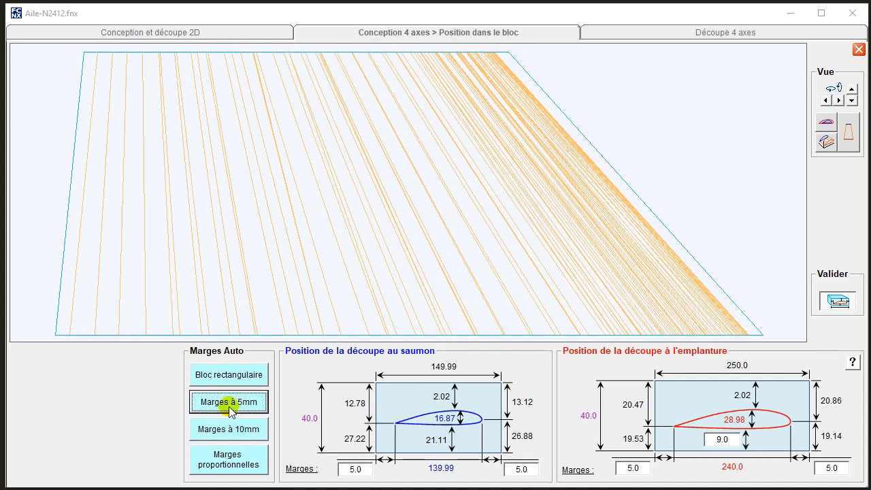
- Set the distance between the block's underside and the root cut (emplanture) to 8 mm and validate the block position
left_click(822, 121)
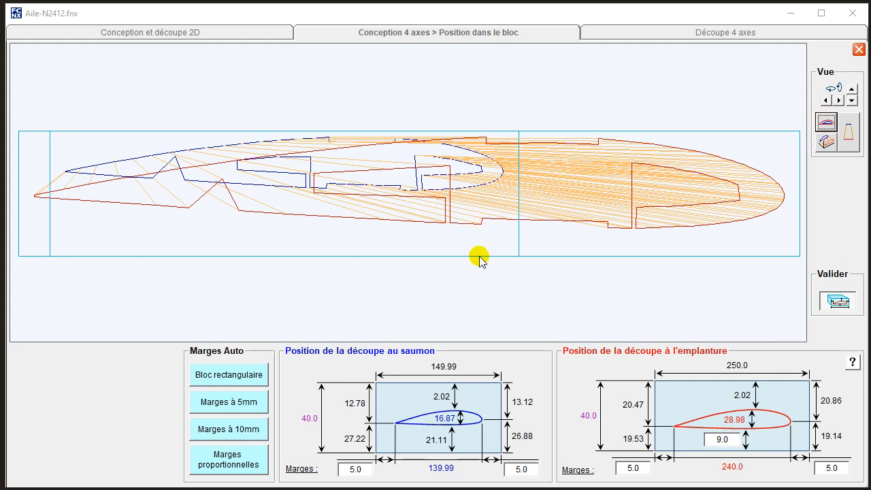
double_click(721, 440)
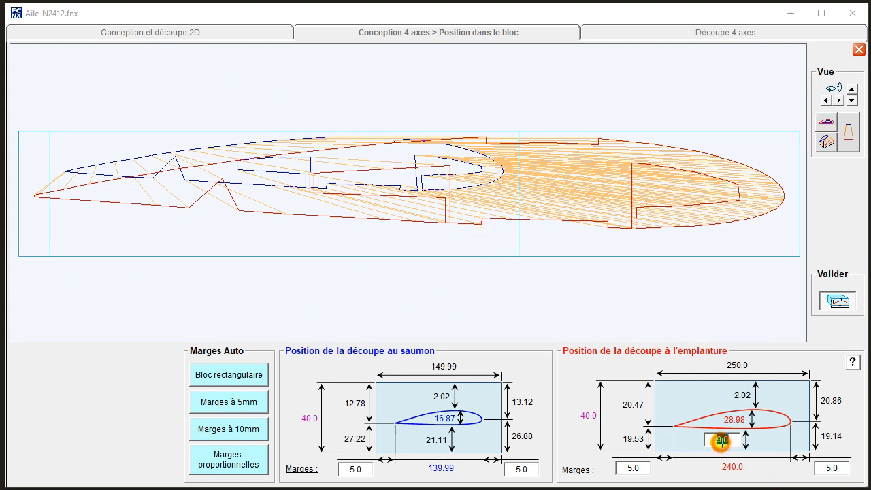
type("9")
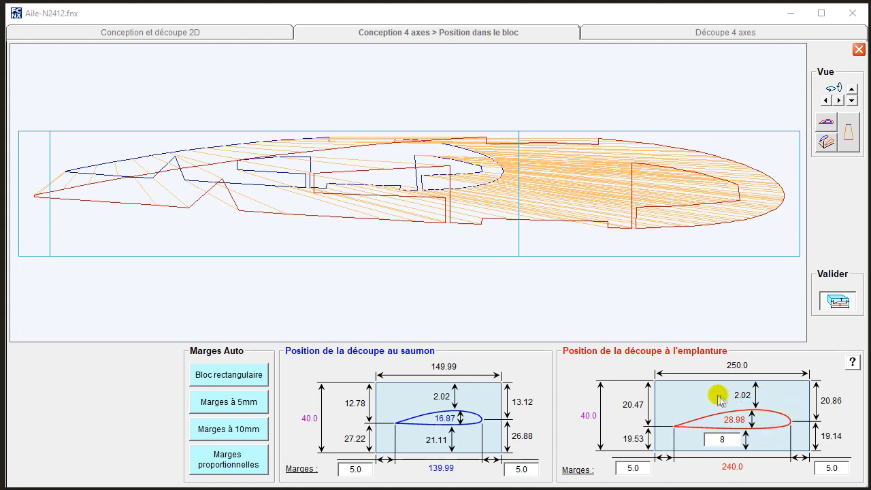
key("Return")
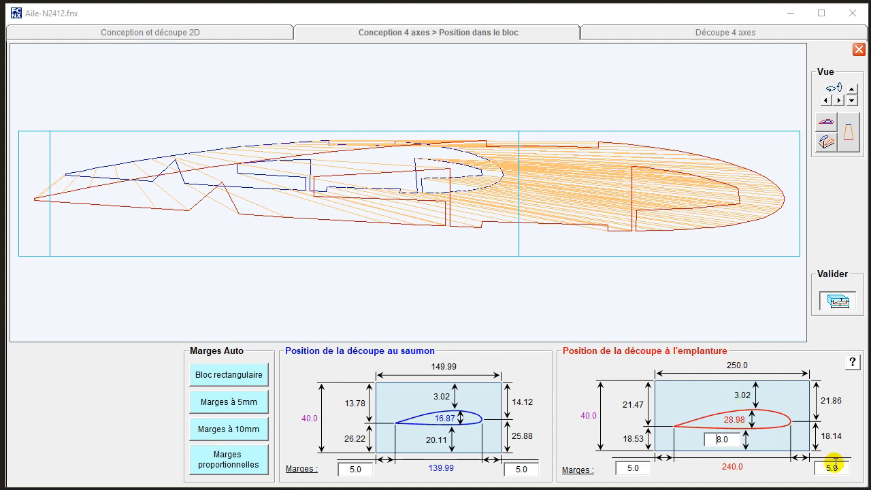
left_click(835, 300)
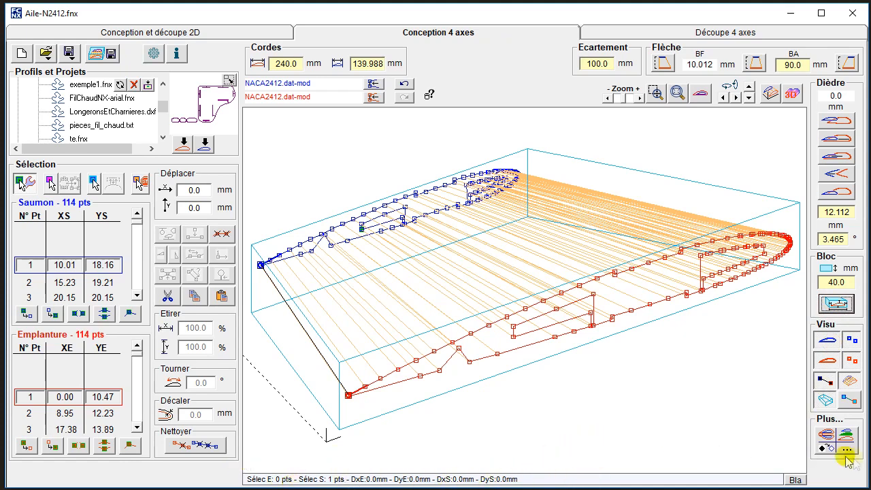
- Add the project comment "Explication sur la façon de découper le projet, sur la matière, etc.", save the project and hide the comment
left_click(795, 479)
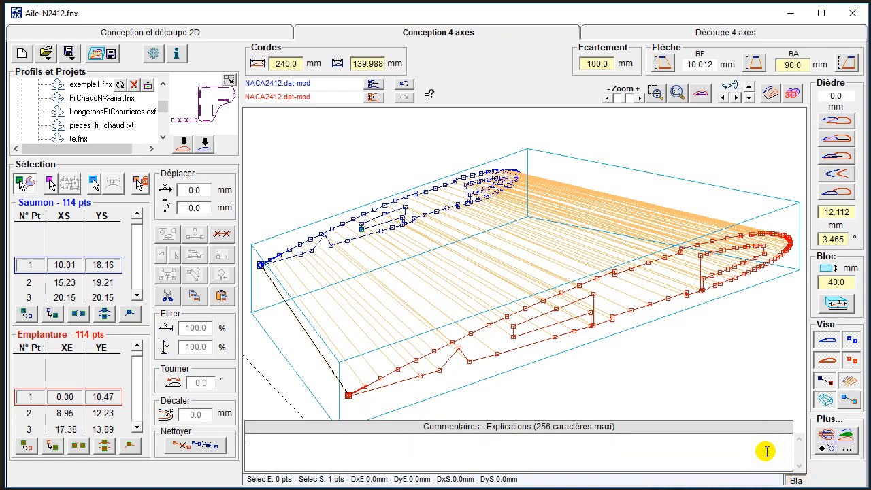
type("E")
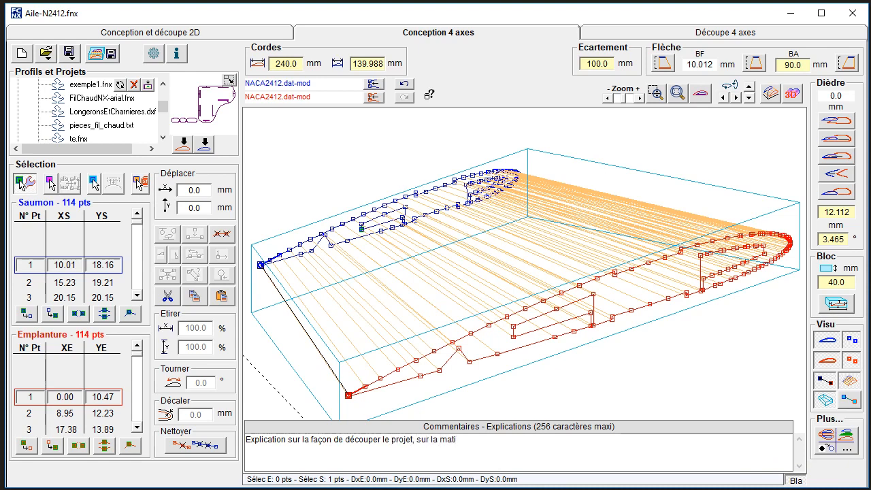
type("e, etc.")
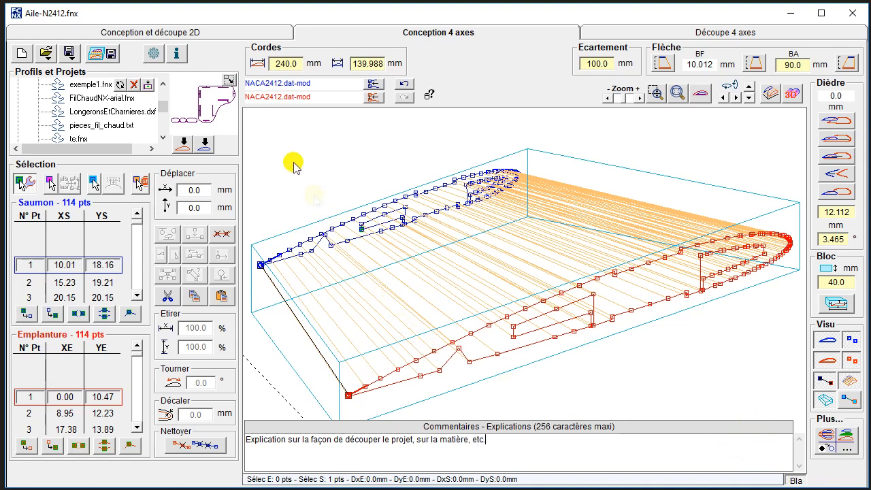
left_click(106, 56)
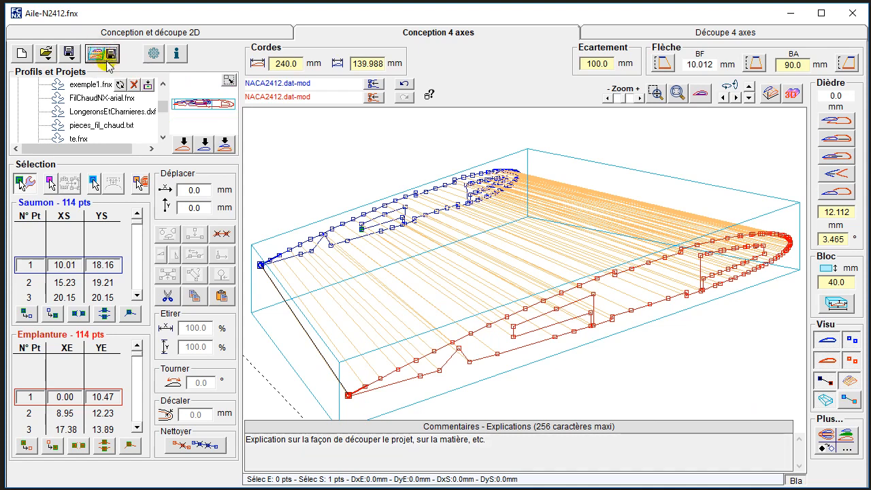
left_click(796, 480)
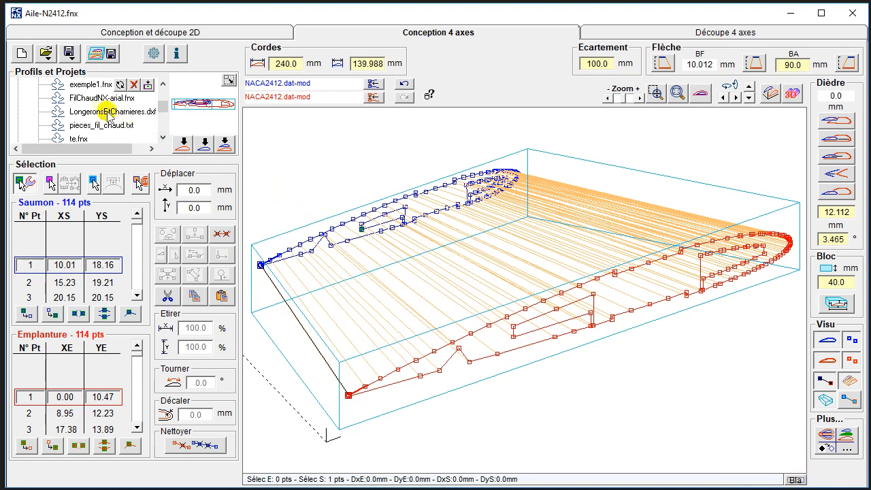
- Empty the workspace, import the saved Aile-N2412.fnx project again and hide its comment
left_click(22, 53)
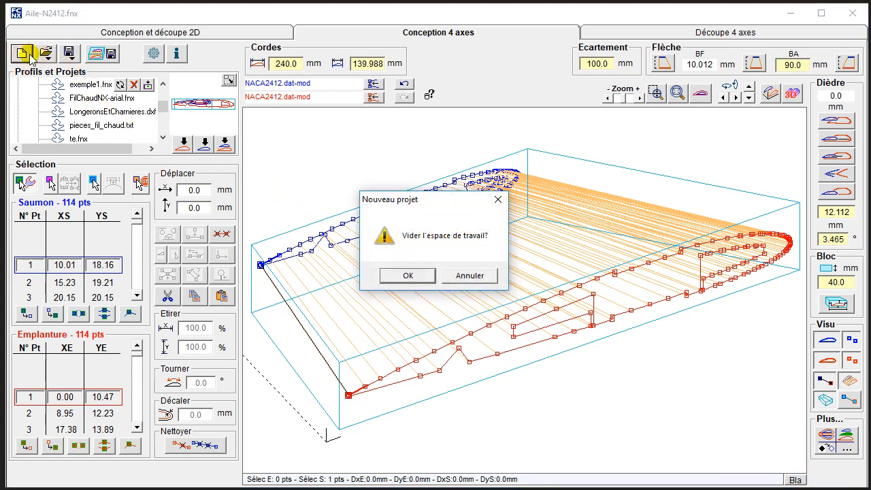
key("Return")
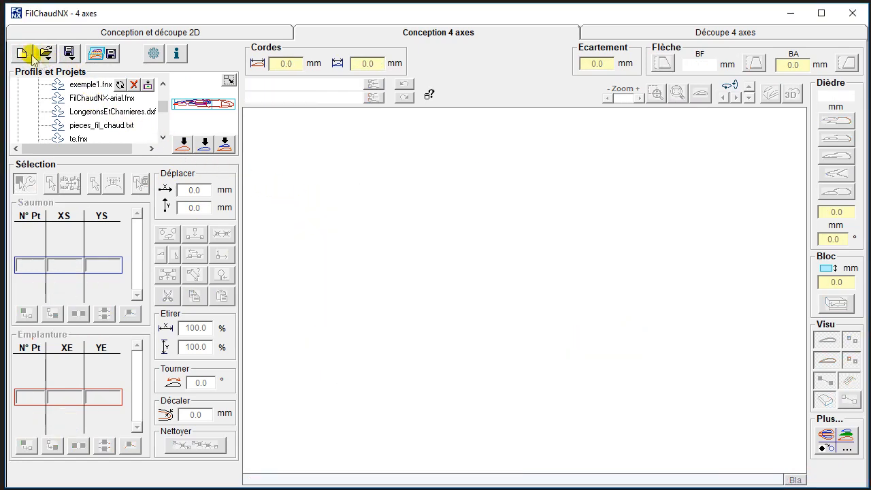
left_click(225, 145)
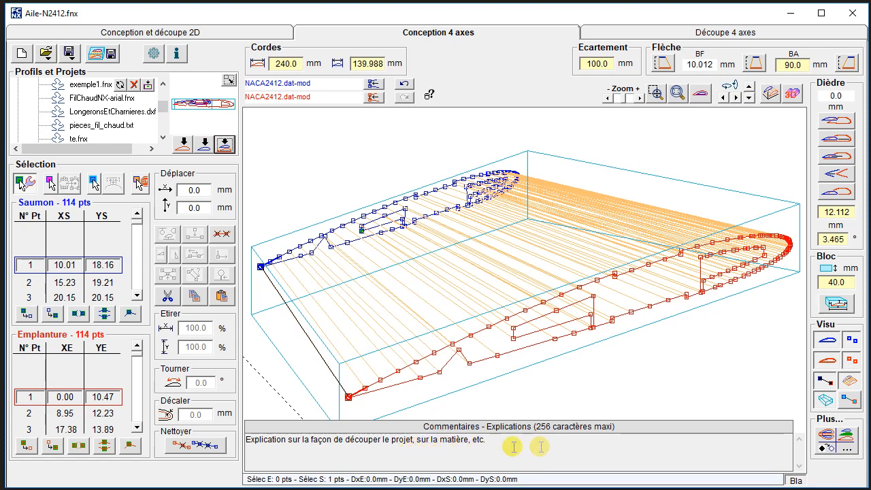
left_click(795, 479)
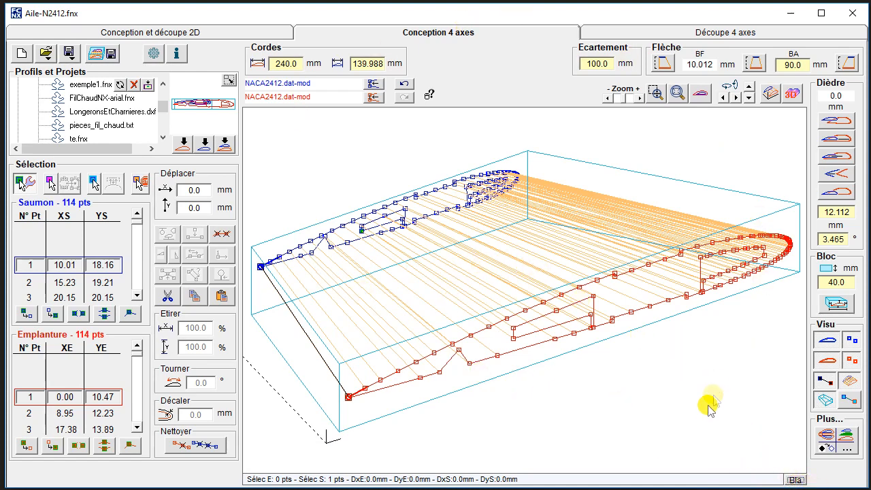
- Show the additional tools and choose the Etoile.exe plugin
left_click(827, 441)
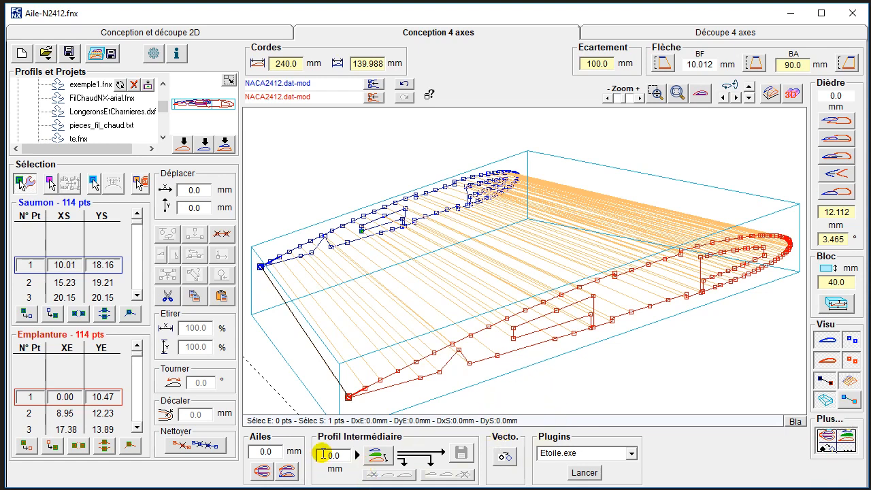
left_click(336, 459)
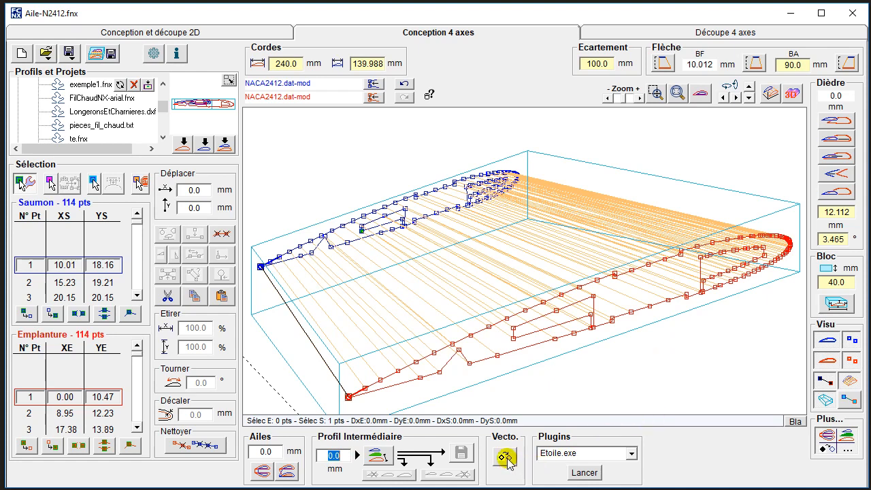
left_click(630, 456)
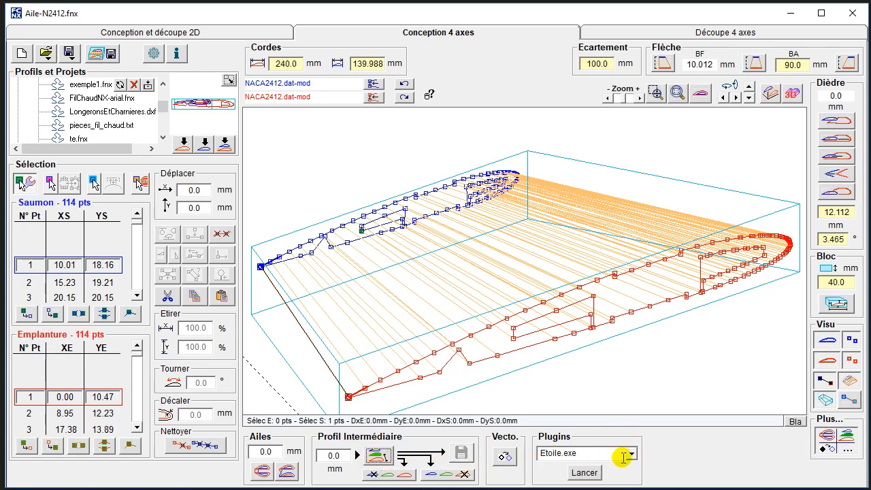
left_click(631, 454)
left_click(631, 455)
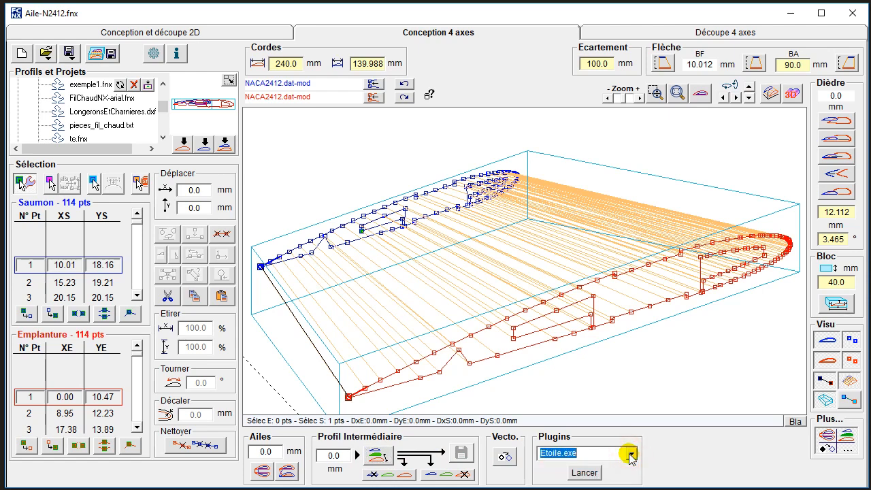
left_click(584, 472)
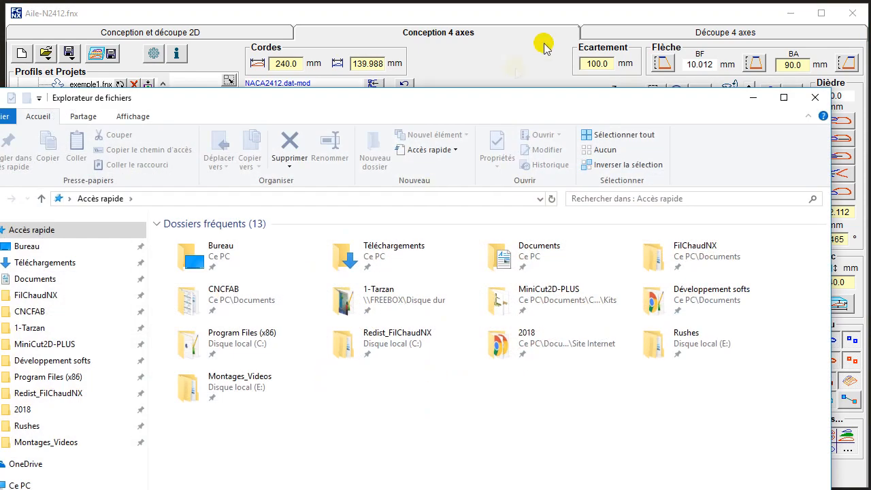
- In File Explorer, examine the contents of the Plugins folder inside Documents\FilChaudNX, and close the window
left_click_drag(527, 107, 0, 256)
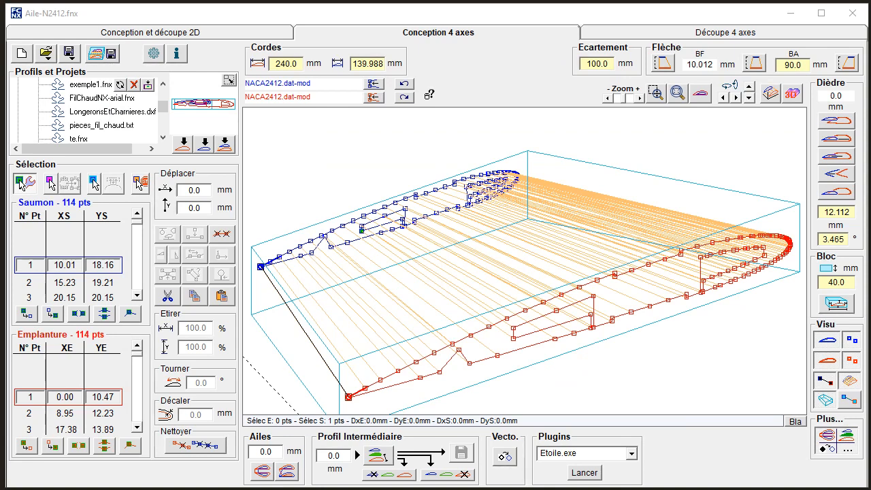
left_click_drag(0, 77, 148, 87)
left_click_drag(102, 89, 44, 93)
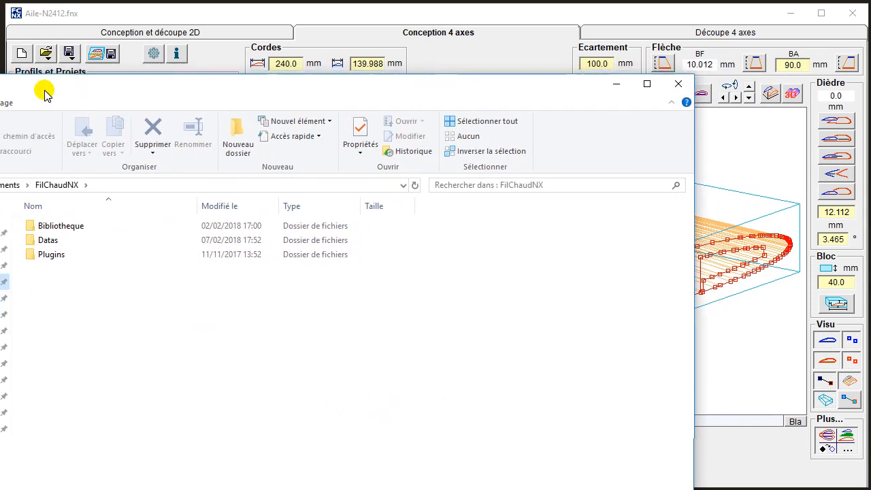
double_click(45, 255)
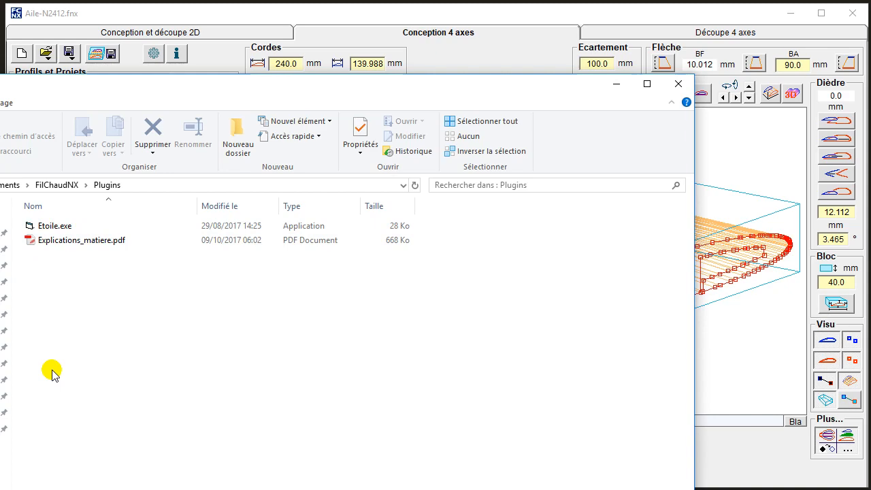
left_click(678, 84)
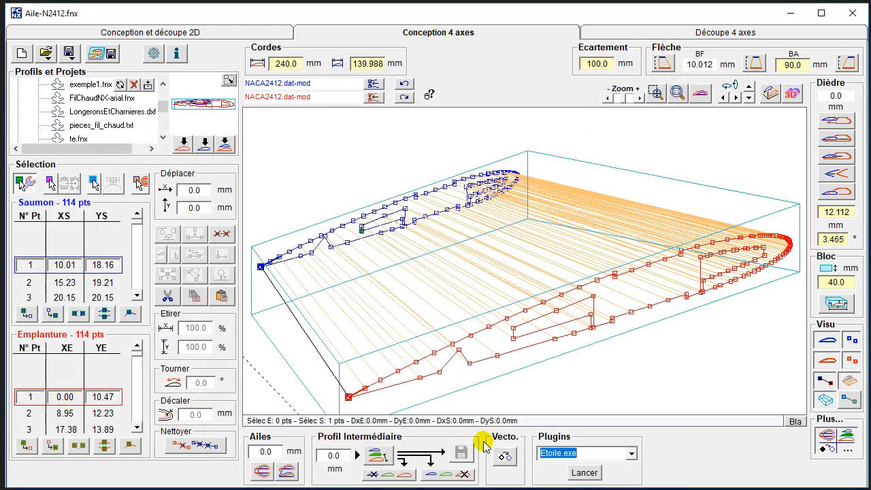
- Launch the Etoile.exe plugin, try inner radii of -112 and -134 for the star, and quit the plugin
left_click(582, 474)
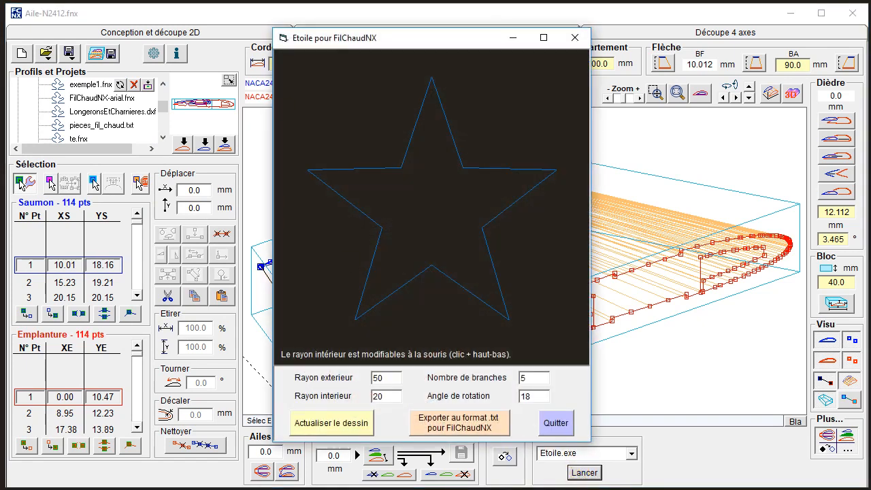
left_click_drag(416, 181, 429, 332)
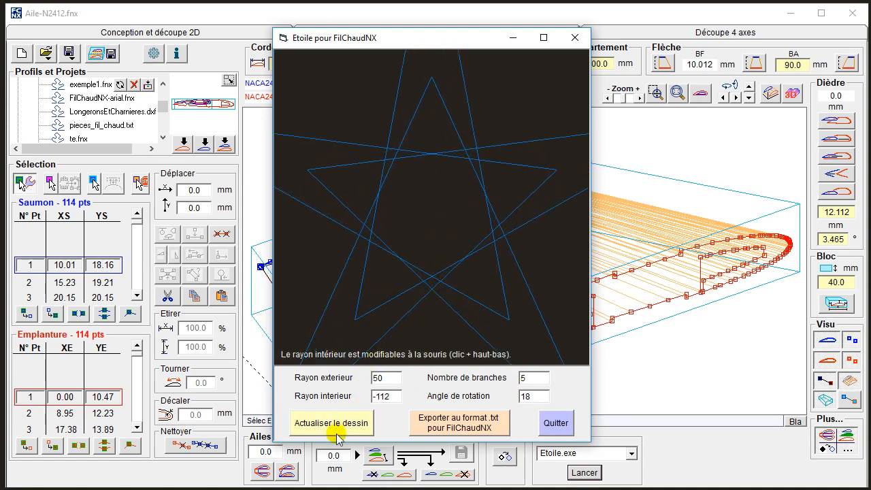
left_click_drag(474, 176, 477, 239)
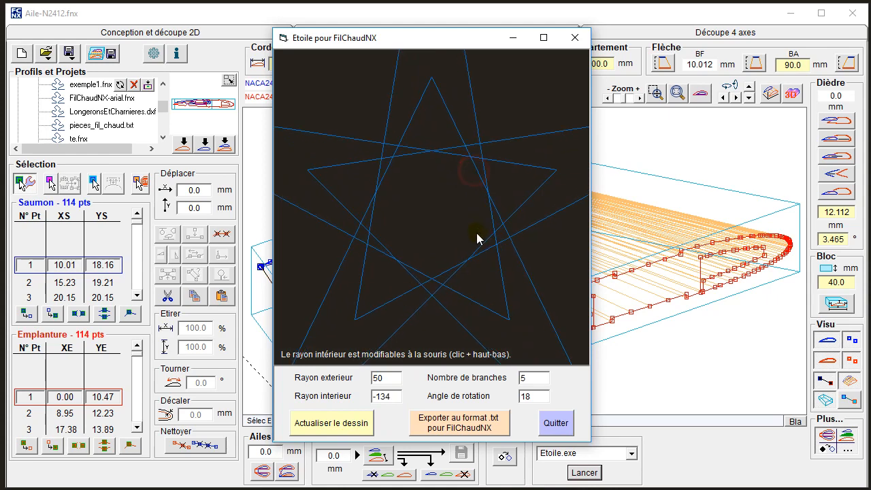
left_click(555, 421)
- Relaunch the Etoile.exe plugin, examine the Bibliotheque folder offered for its .txt export, and cancel the export
left_click(584, 473)
mouse_move(478, 166)
left_mouse_down()
mouse_move(482, 156)
mouse_move(480, 167)
left_mouse_up()
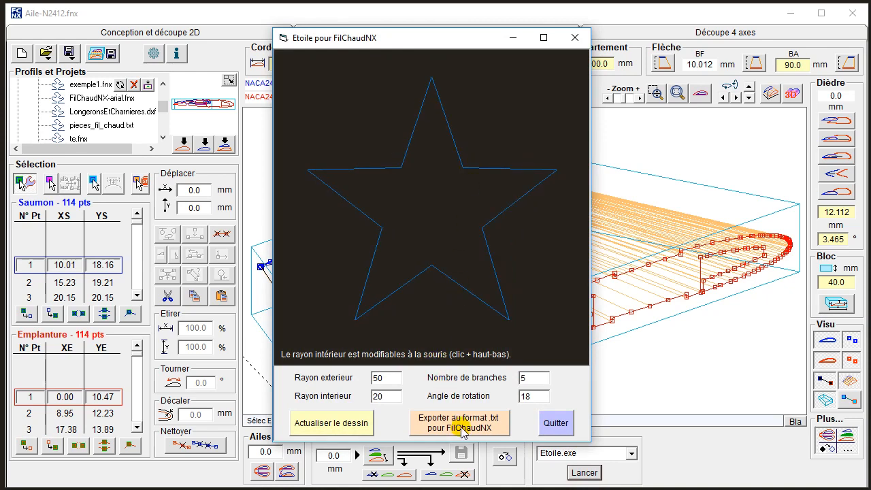
left_click(461, 429)
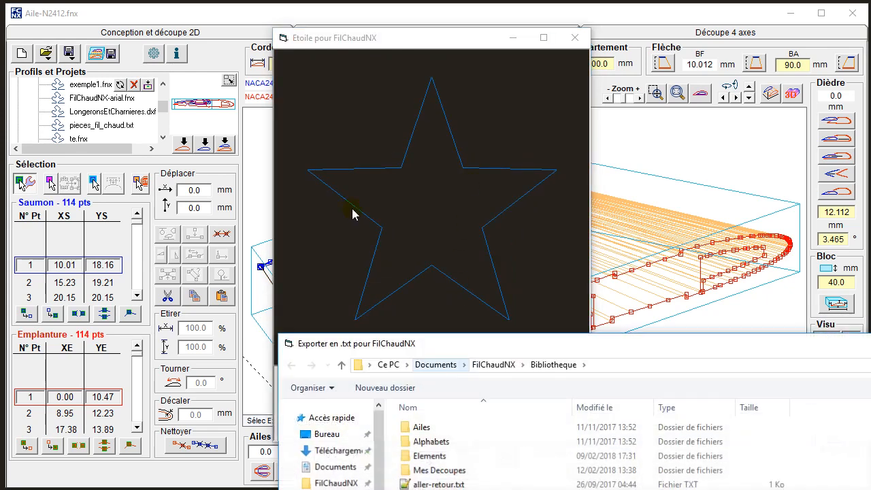
left_click_drag(516, 345, 135, 193)
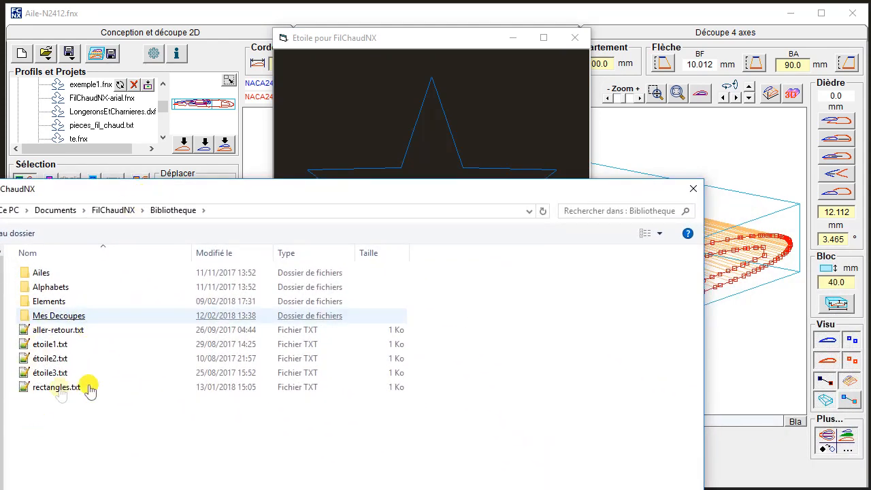
left_click(690, 189)
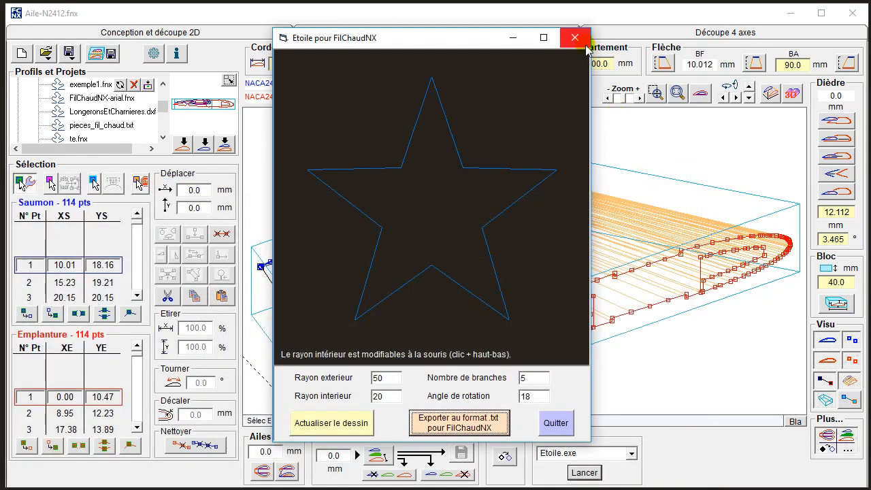
- Close the star plugin and preview etoile1.txt from the profiles and projects library
left_click(575, 37)
mouse_move(163, 107)
left_mouse_down()
mouse_move(163, 125)
mouse_move(163, 118)
left_mouse_up()
left_click(78, 125)
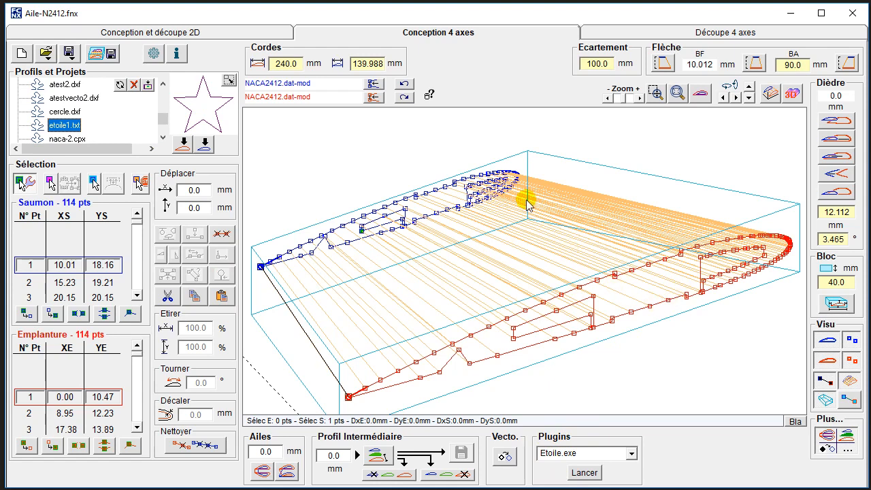
- Open the image vectorization tool, switch to the web browser and search Google for "silhouette gateau anniversaire"
left_click(505, 457)
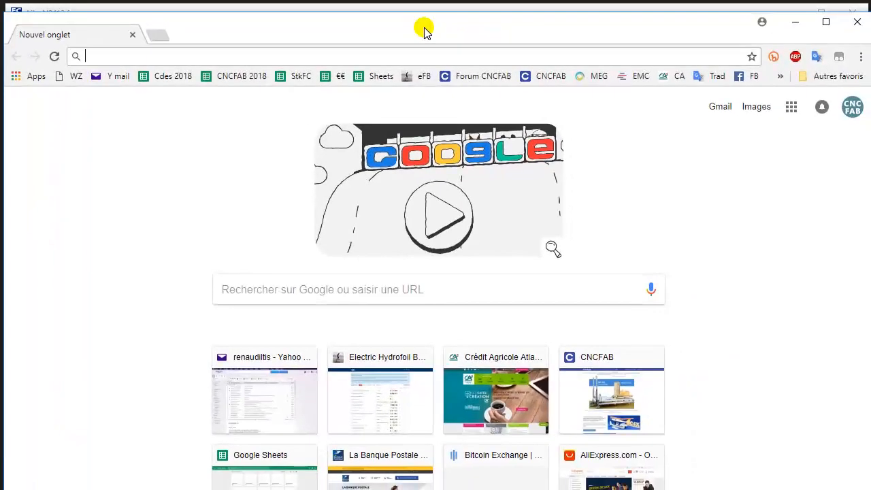
mouse_move(423, 31)
left_mouse_down()
mouse_move(440, 59)
mouse_move(425, 202)
mouse_move(435, 31)
left_mouse_up()
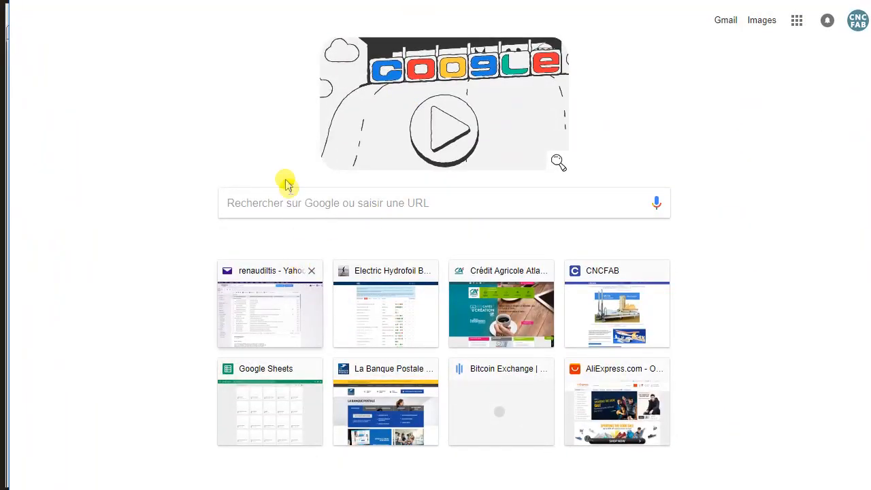
left_click(286, 204)
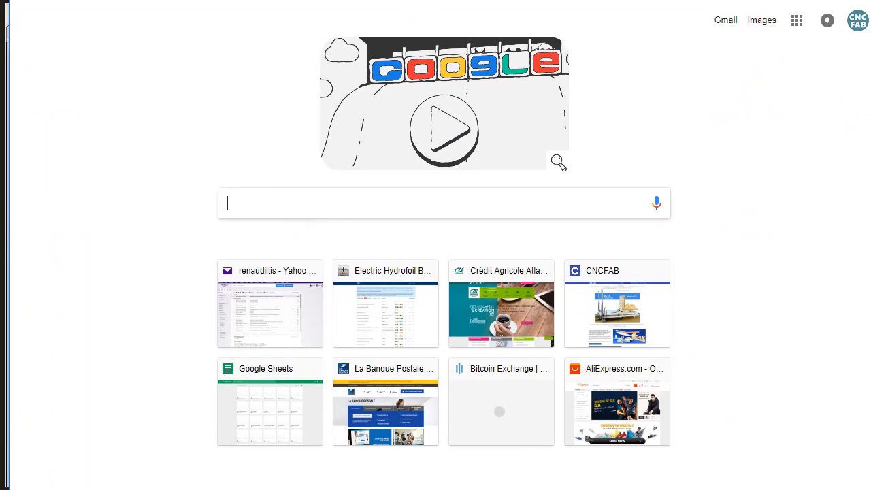
type("silhouette")
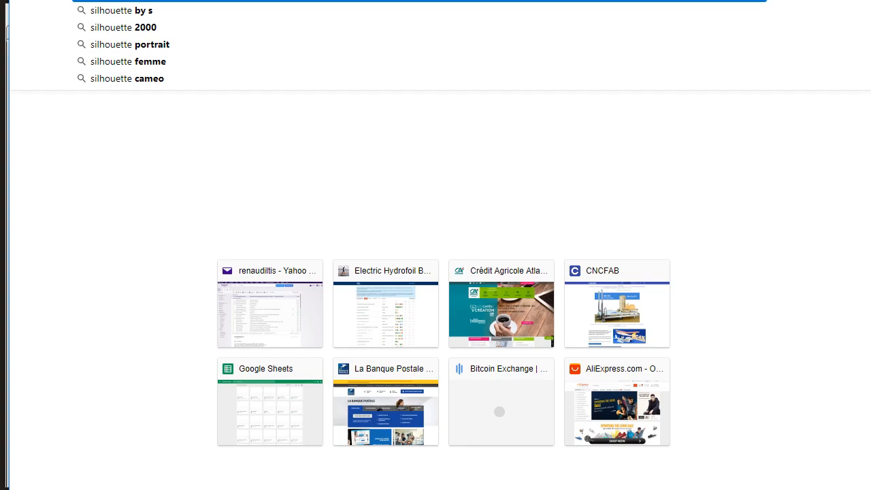
type(" gateau")
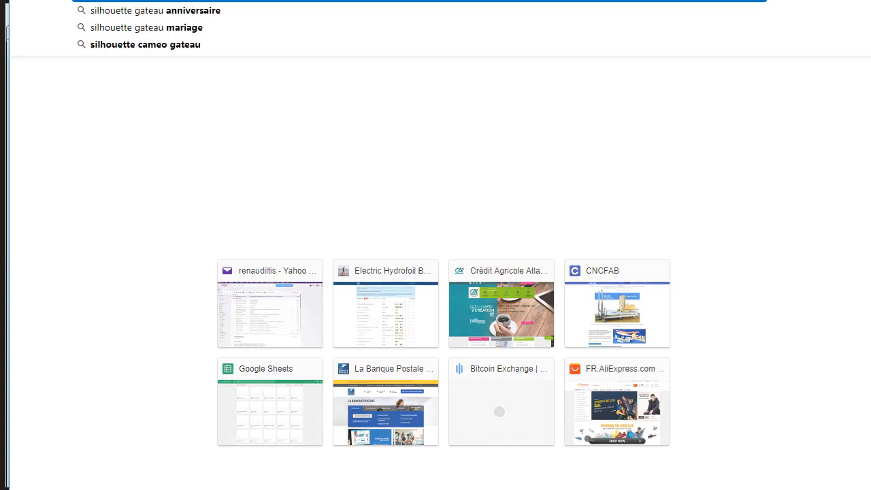
key("Down")
key("Return")
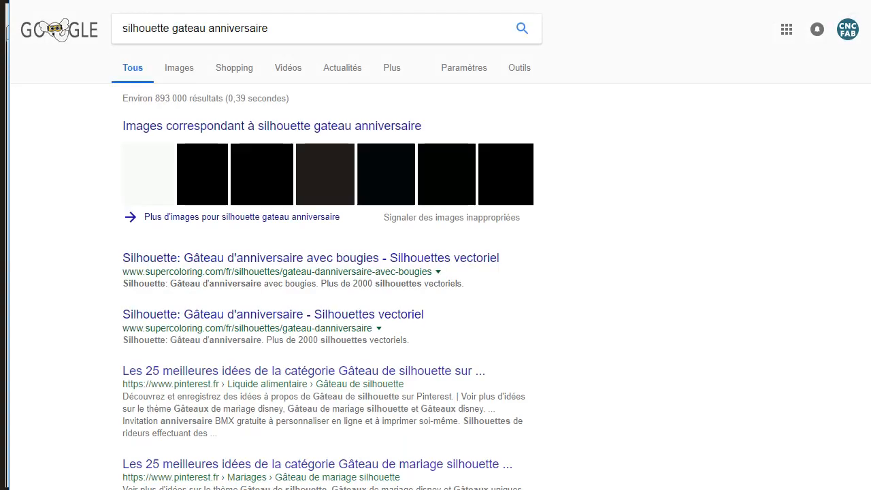
- Display the single-candle cake silhouette from Supercoloring as a full image from the image results
left_click(190, 128)
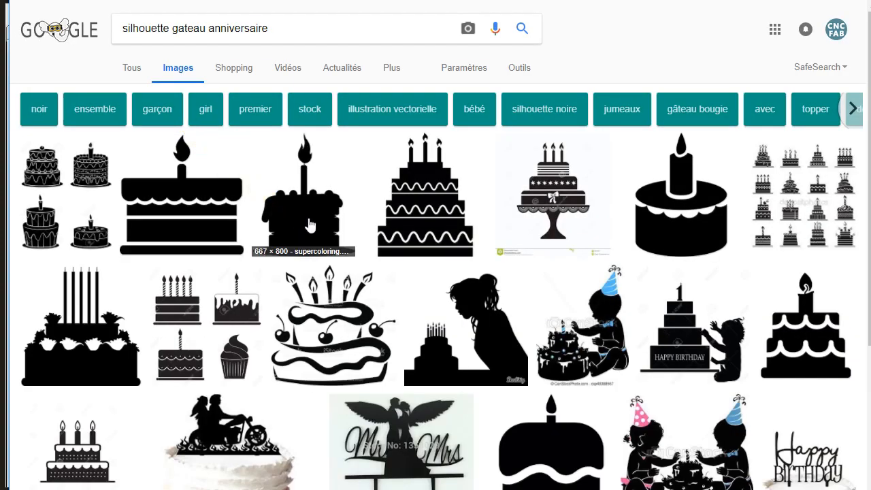
left_click(310, 225)
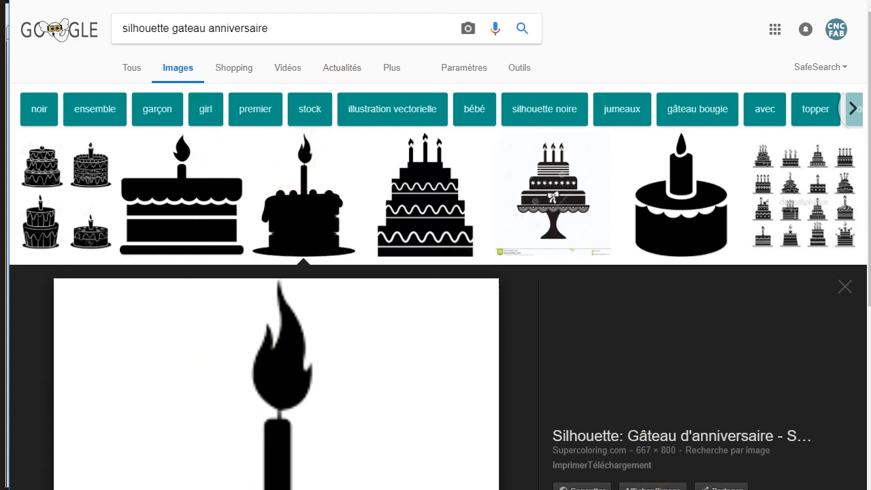
left_click(661, 488)
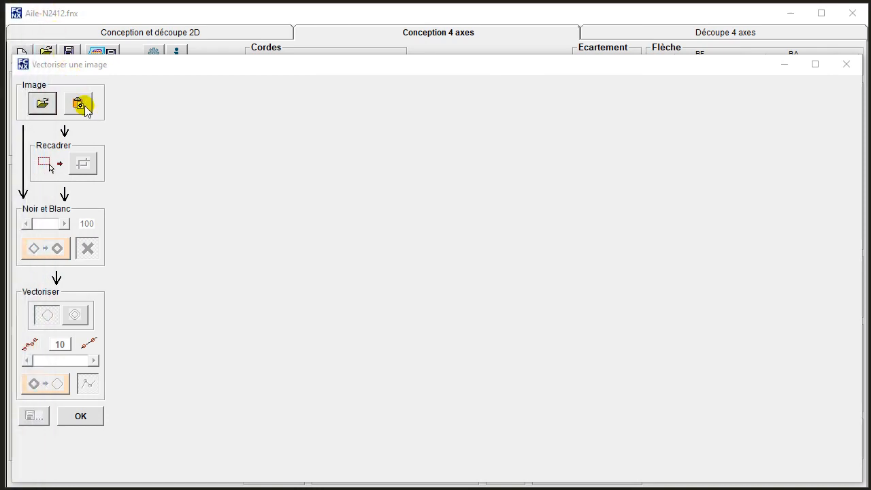
- Back in FilChaudNX, paste the copied screen image into the vectorization tool and crop it around the cake silhouette
left_click(81, 105)
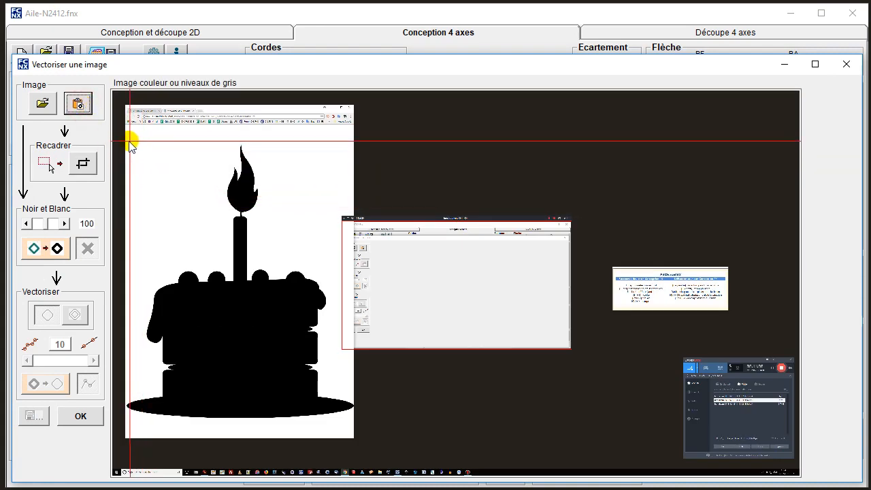
left_click_drag(127, 142, 352, 429)
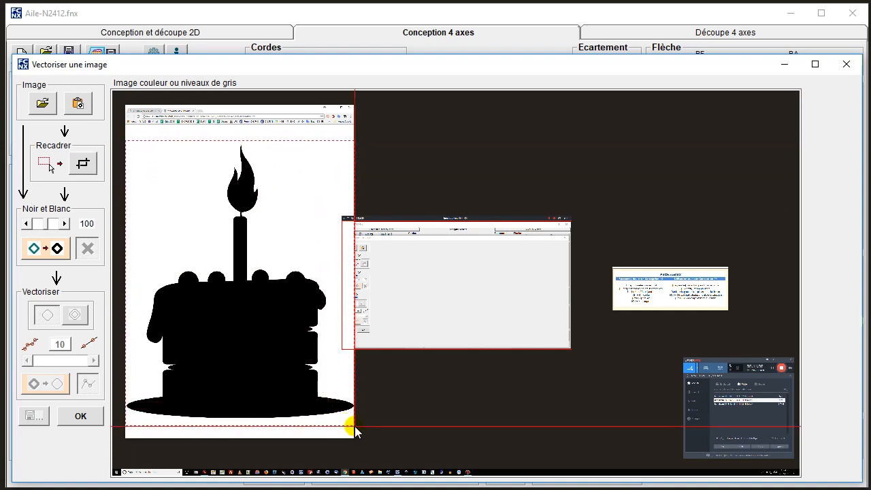
left_click(82, 163)
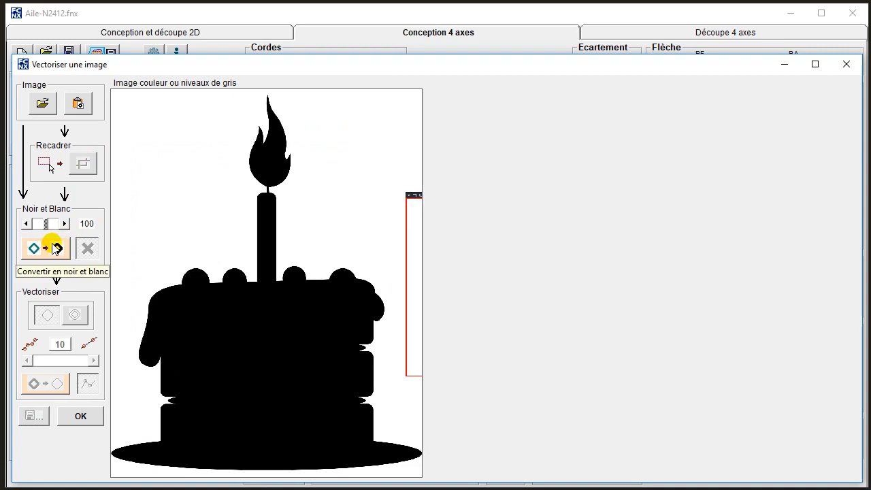
- Convert the cake image to black and white and vectorize its contours with a point reduction of 78
left_click(53, 249)
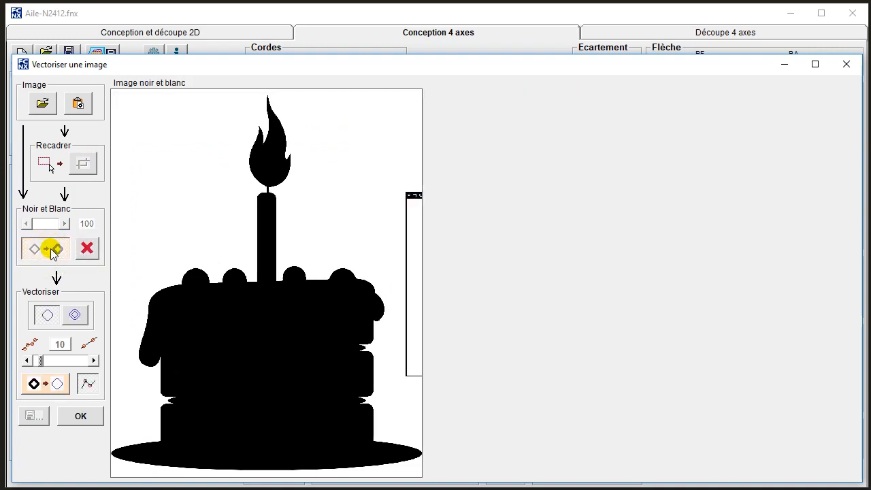
left_click(45, 384)
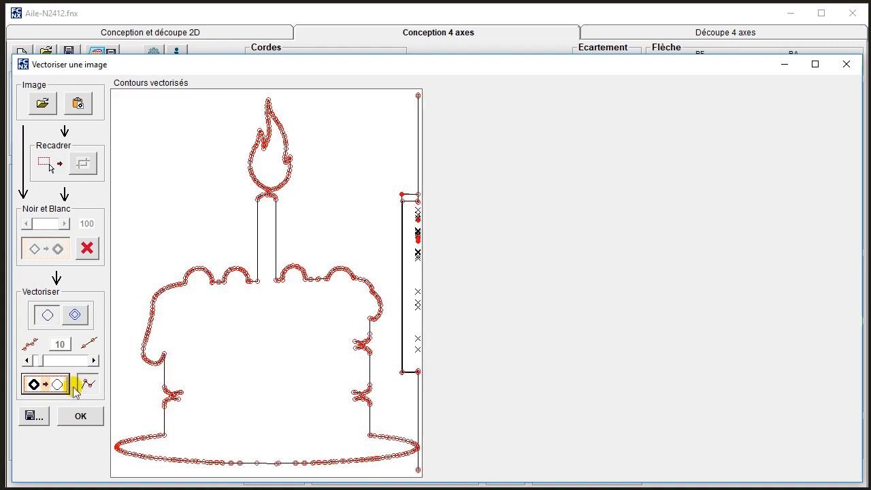
left_click_drag(42, 360, 75, 361)
left_click(42, 384)
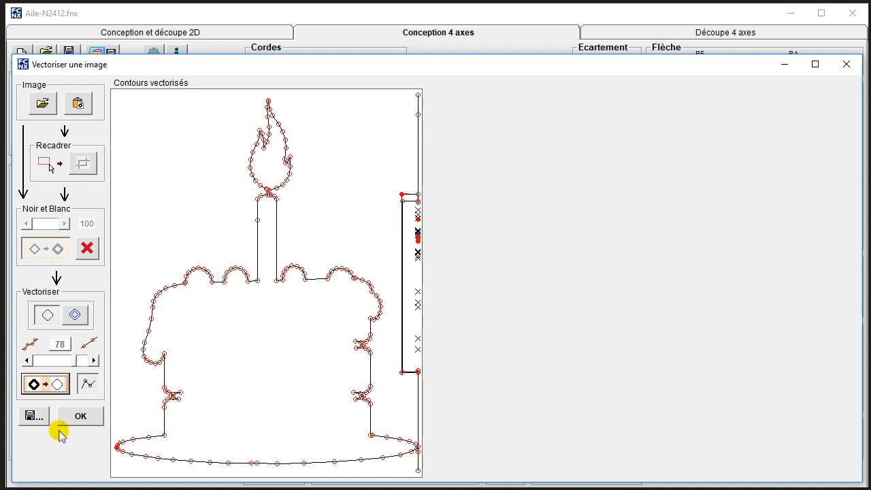
- Save the vectorized cake contours as gateau.dxf and close the vectorization tool
left_click(79, 417)
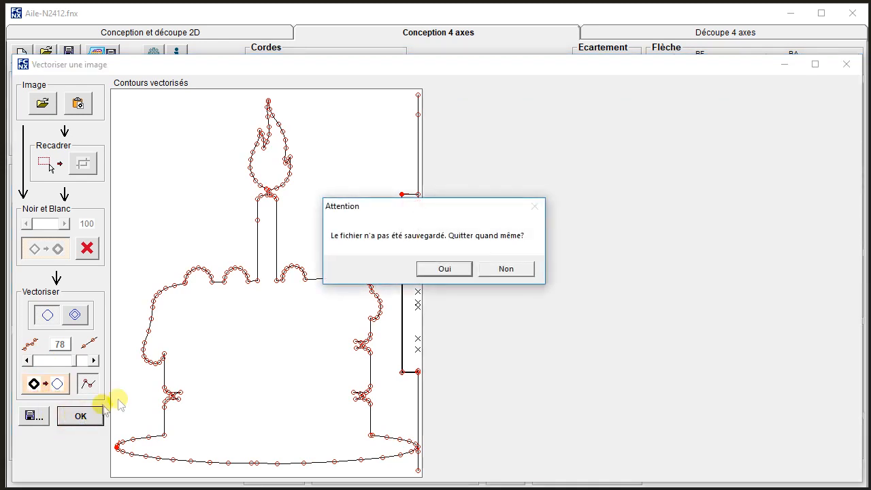
left_click(503, 269)
left_click(32, 416)
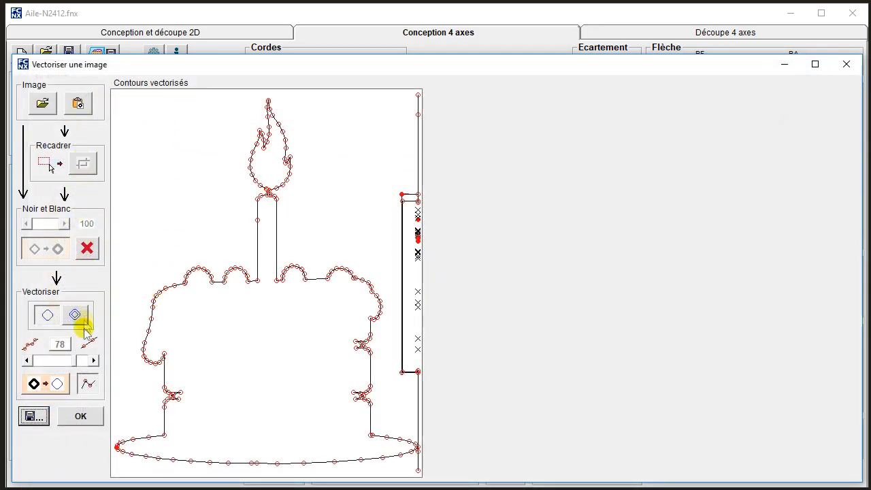
left_click(80, 416)
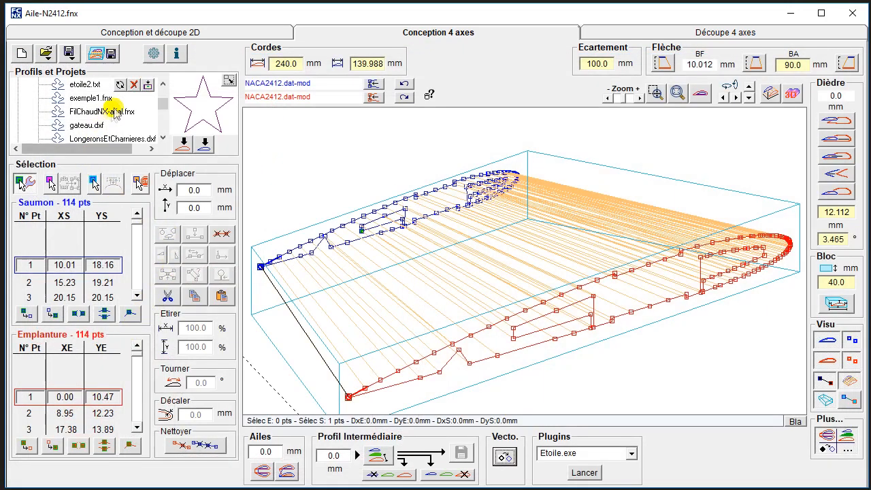
- Import only the cake outline from gateau.dxf as the tip (saumon) profile and fit the whole design in view without the extra tools
mouse_move(165, 101)
left_mouse_down()
mouse_move(165, 111)
mouse_move(166, 102)
left_mouse_up()
left_click(163, 139)
left_click(163, 138)
left_click(117, 126)
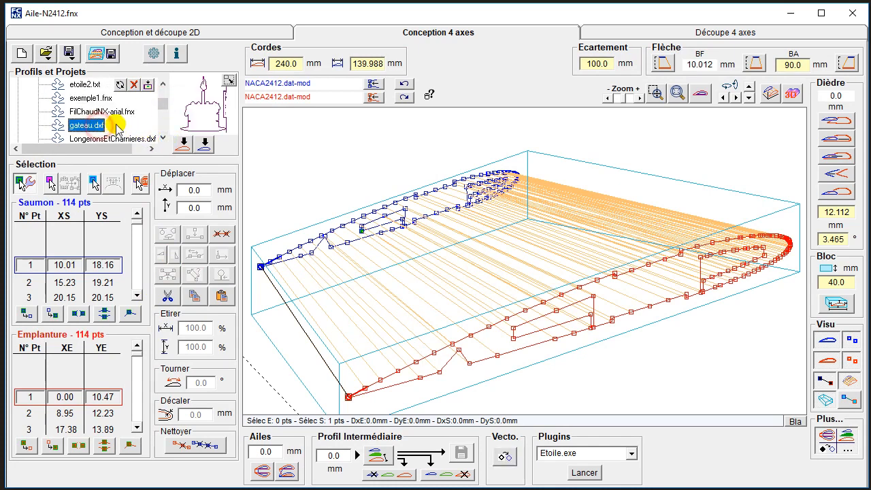
left_click(204, 143)
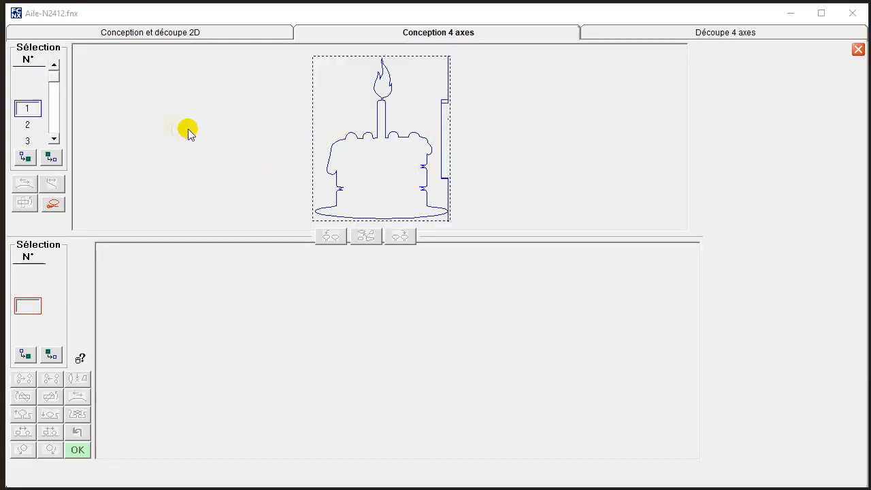
left_click(386, 106)
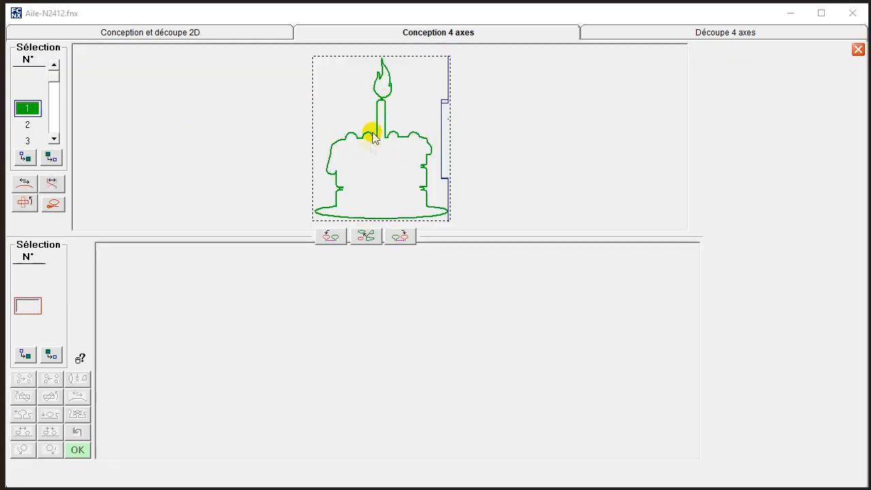
left_click(330, 238)
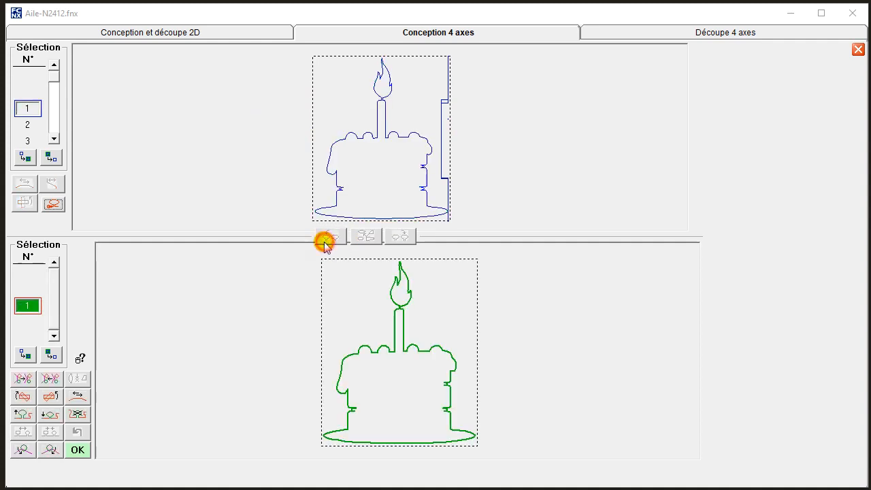
left_click(78, 449)
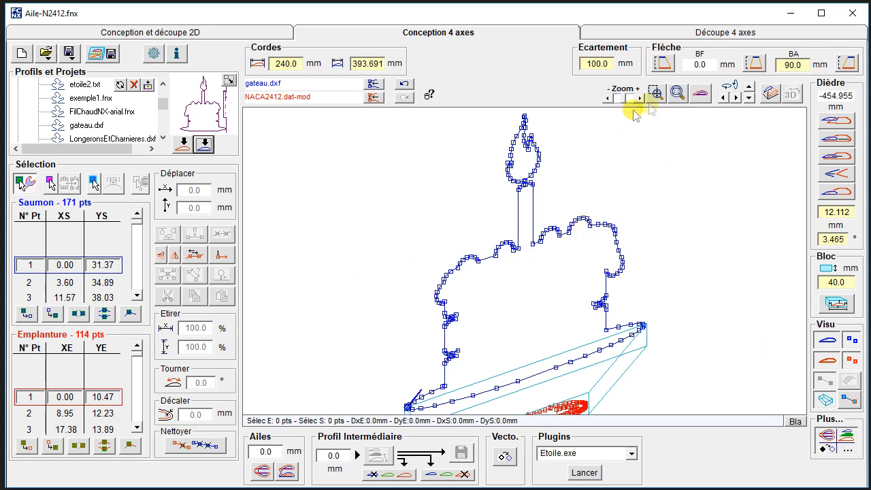
left_click(674, 93)
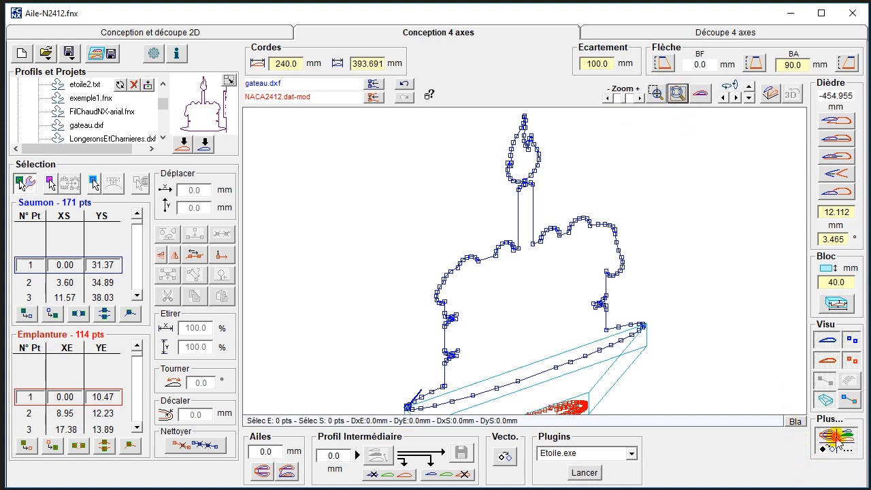
left_click(835, 440)
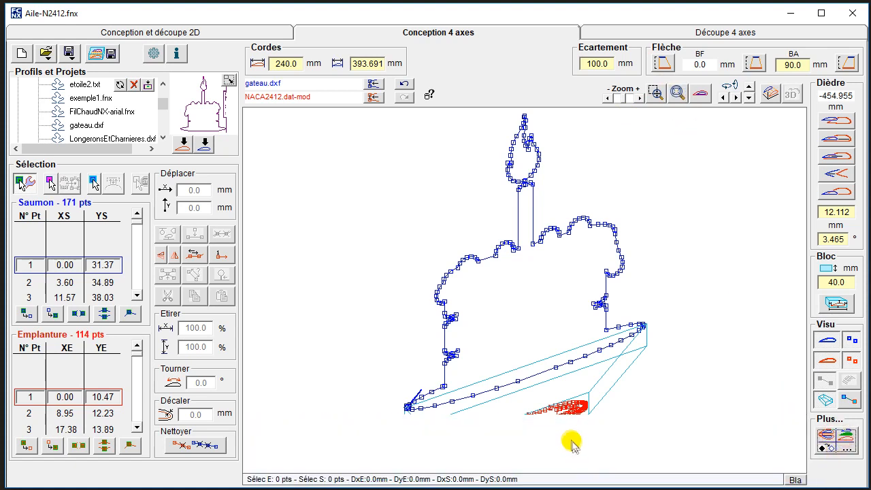
left_click(676, 93)
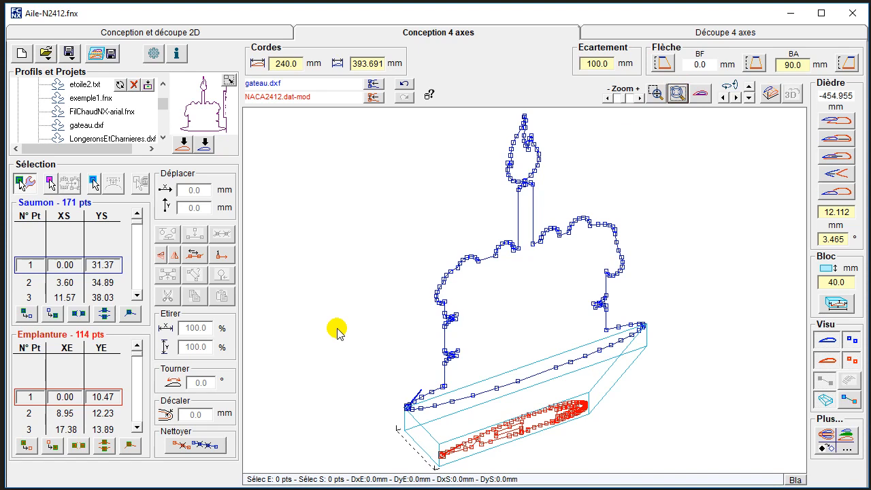
- Start a new empty 4-axis project, discarding the current design, and show the additional tools
left_click(21, 53)
left_click(416, 275)
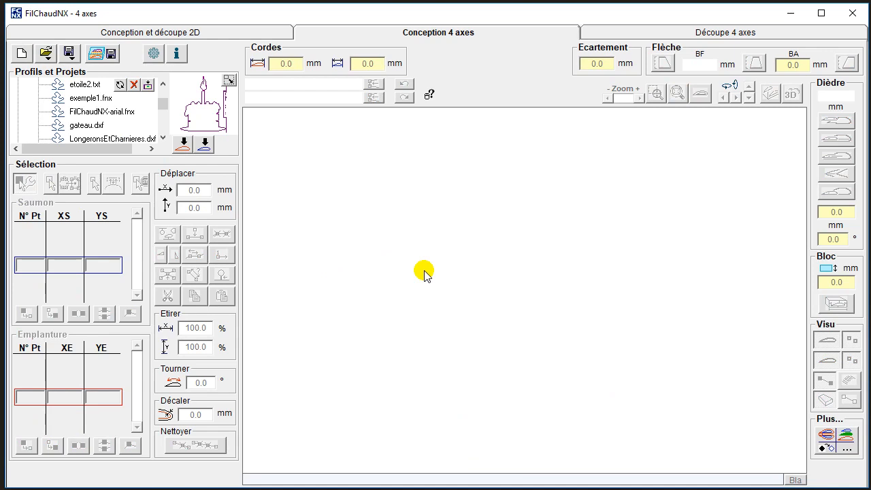
left_click(833, 439)
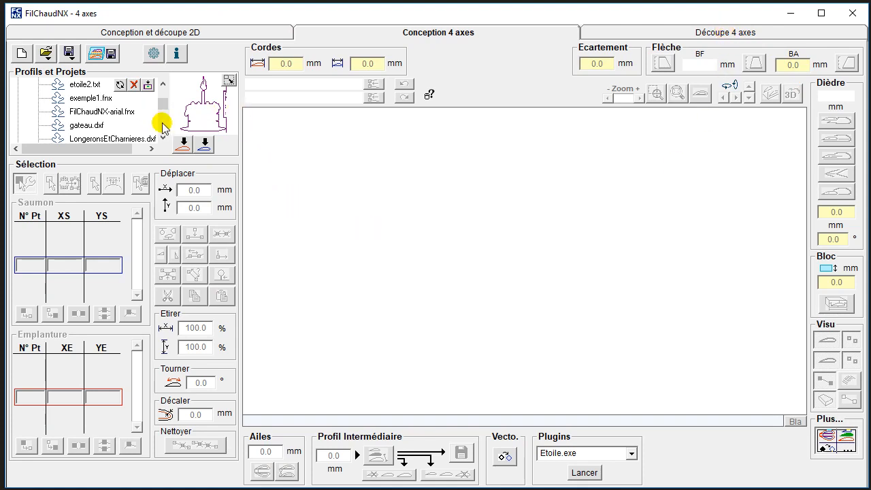
- Load NACA2412.dat from the Ailes library as the root (emplanture) profile and hide the additional tools
left_click_drag(167, 109, 163, 88)
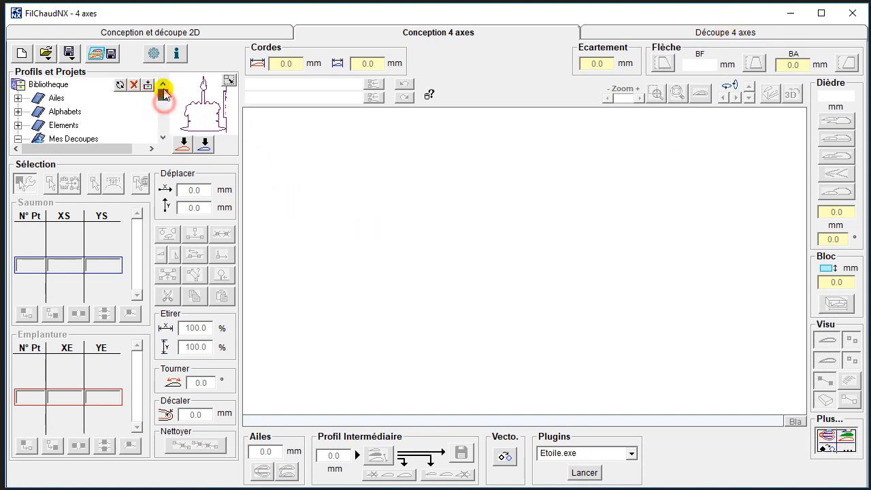
left_click(16, 97)
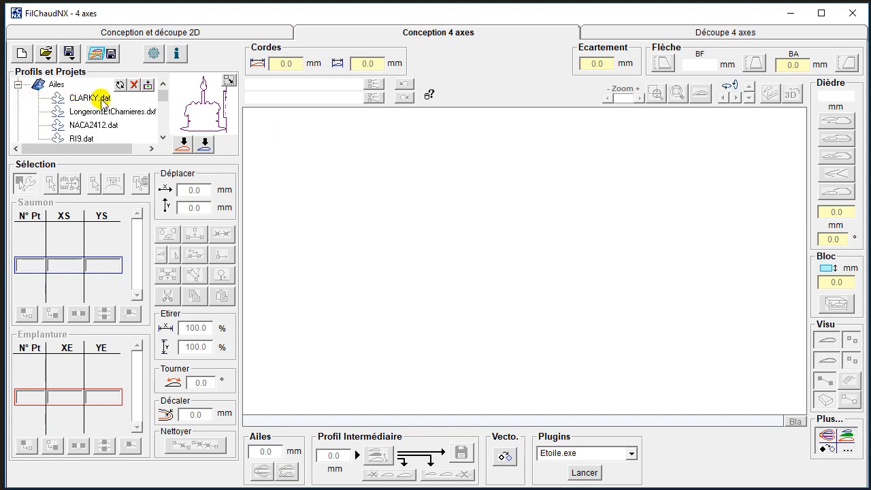
left_click(93, 125)
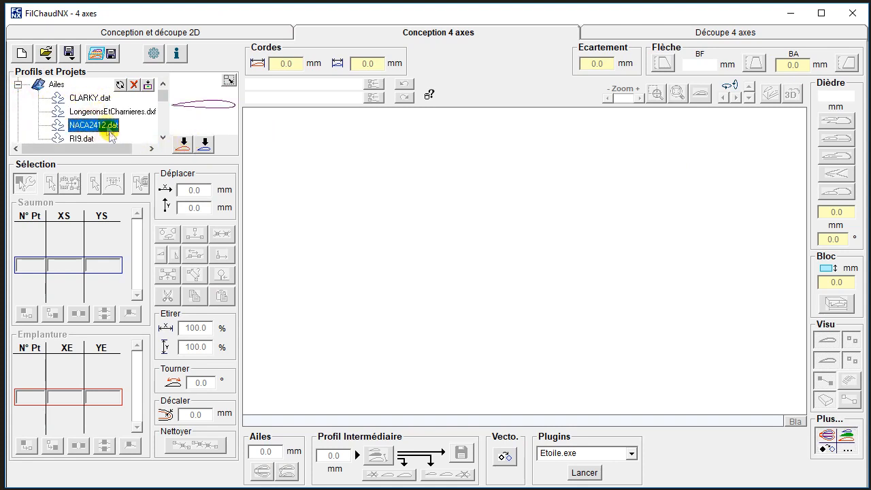
left_click(184, 145)
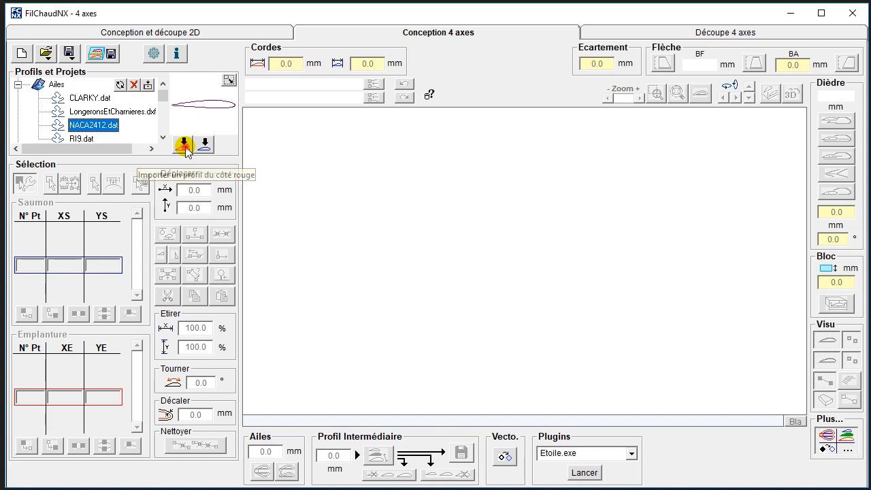
left_click(836, 440)
- Set the wing chords to 180 mm at the root and 140 mm at the tip
double_click(289, 63)
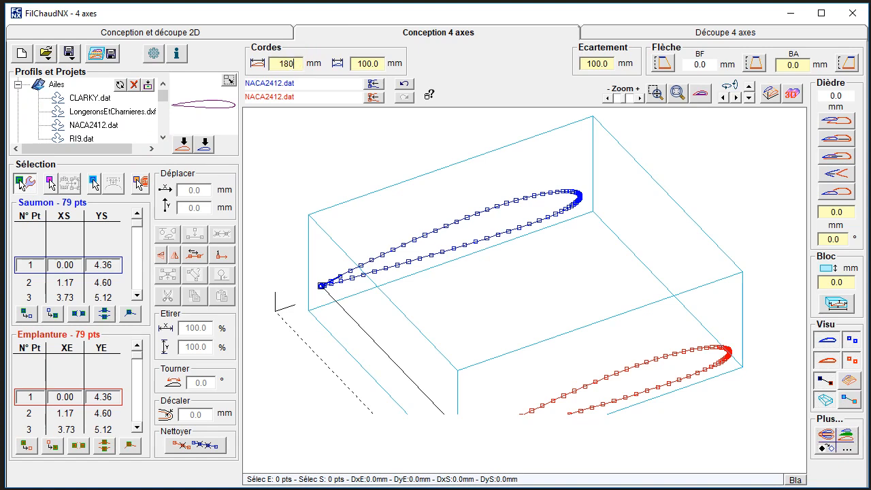
type("180")
key("Tab")
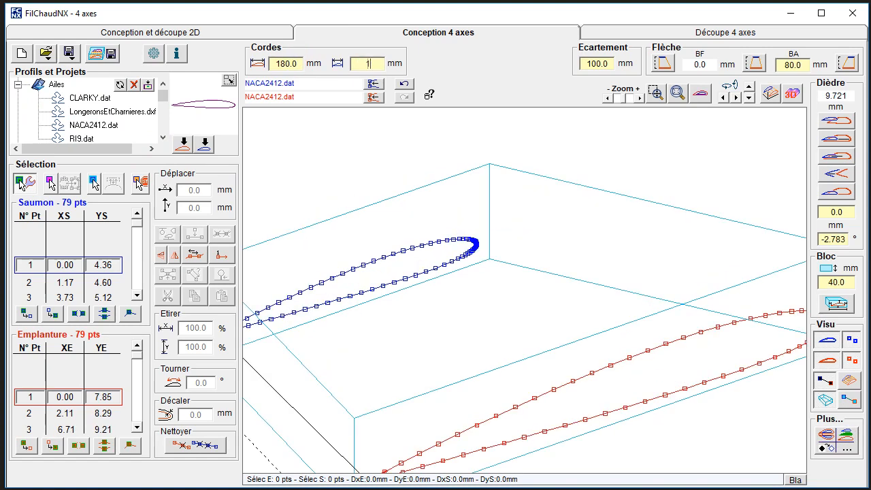
type("140")
key("Return")
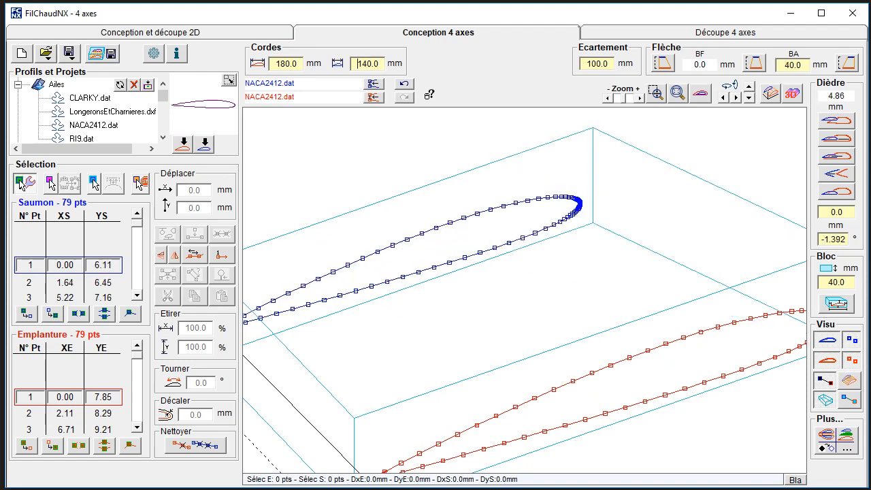
- Set the spacing between the profiles to 400 mm and align their trailing edges for a BF sweep of 0
double_click(596, 63)
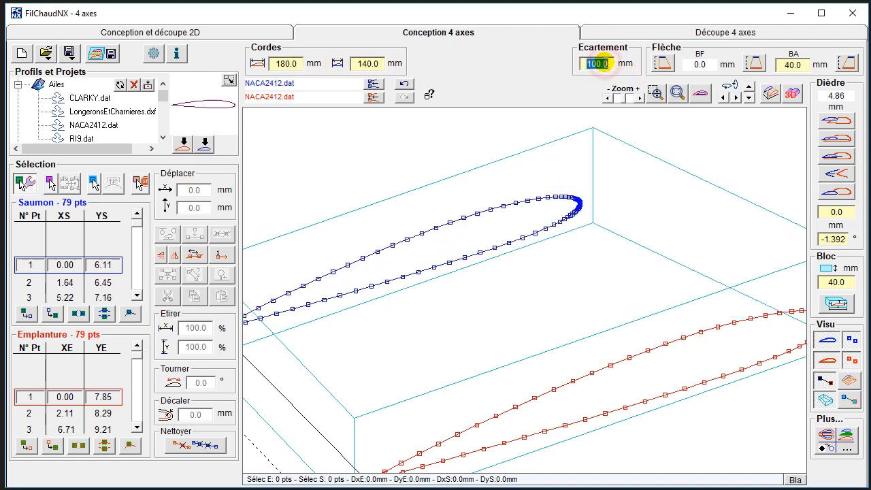
key("Return")
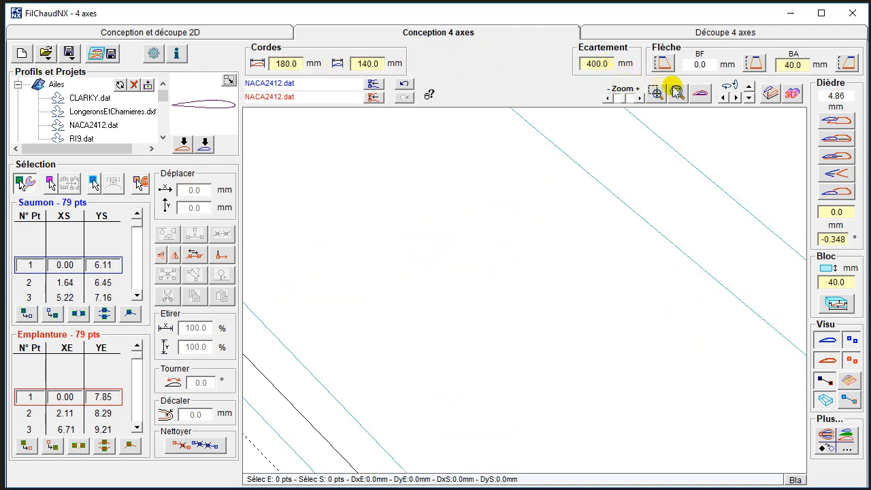
left_click(667, 65)
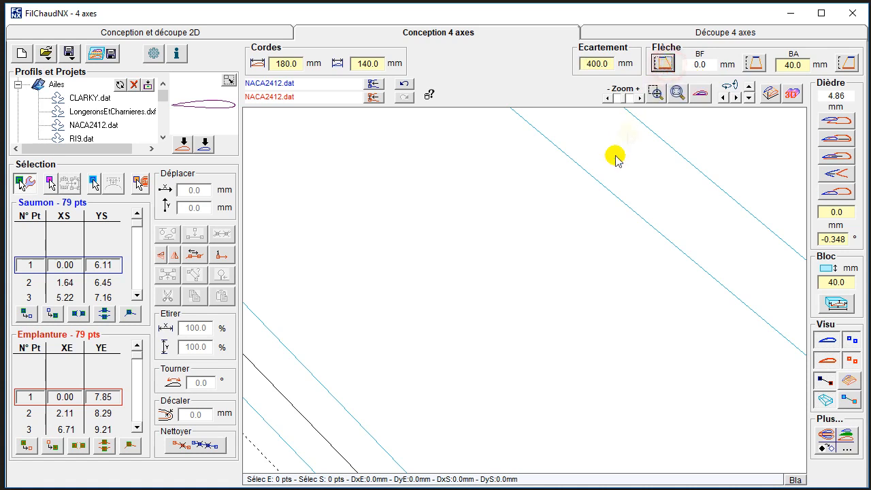
left_click(675, 92)
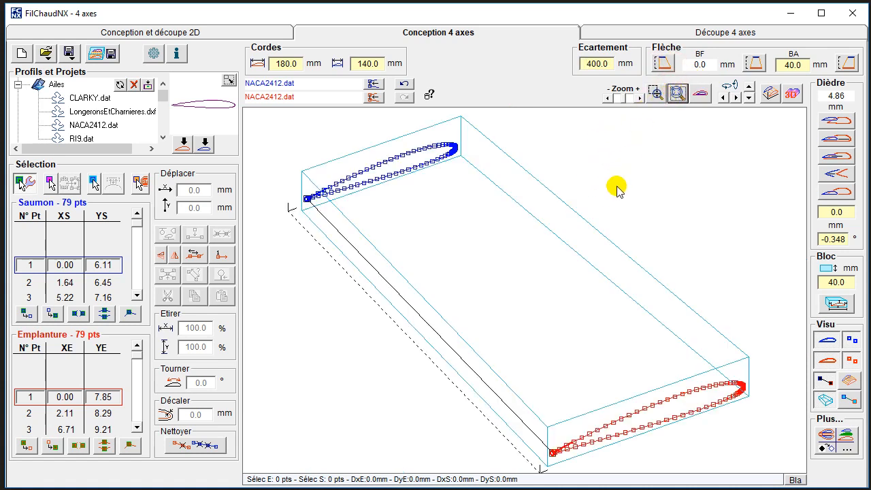
- Show the lines linking the two profiles and, in profile view, level their upper surfaces with a dihedral of 0
left_click(849, 380)
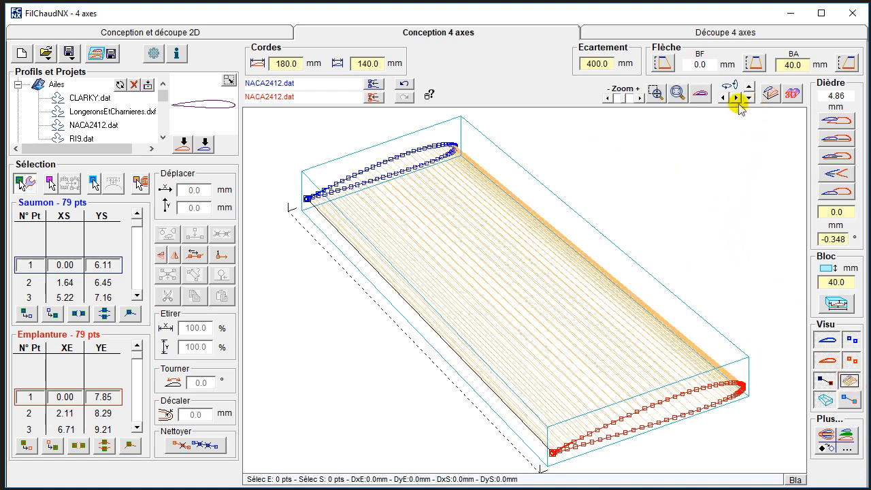
left_click(700, 93)
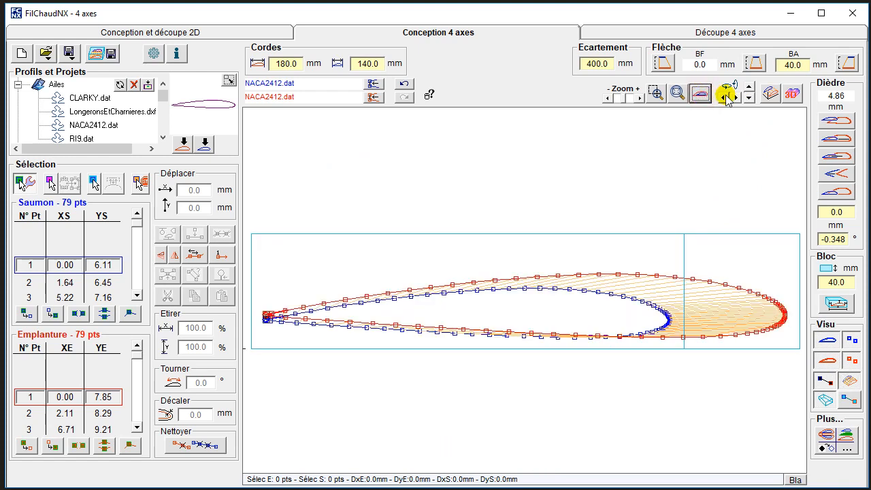
left_click(835, 120)
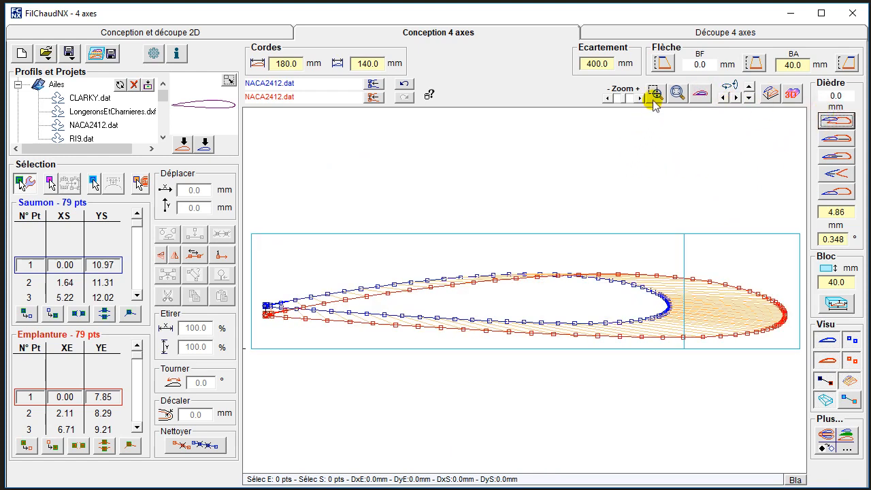
- Switch to the 4-axis cutting workspace and examine the foam block's position on the machine table from several views
left_click(651, 34)
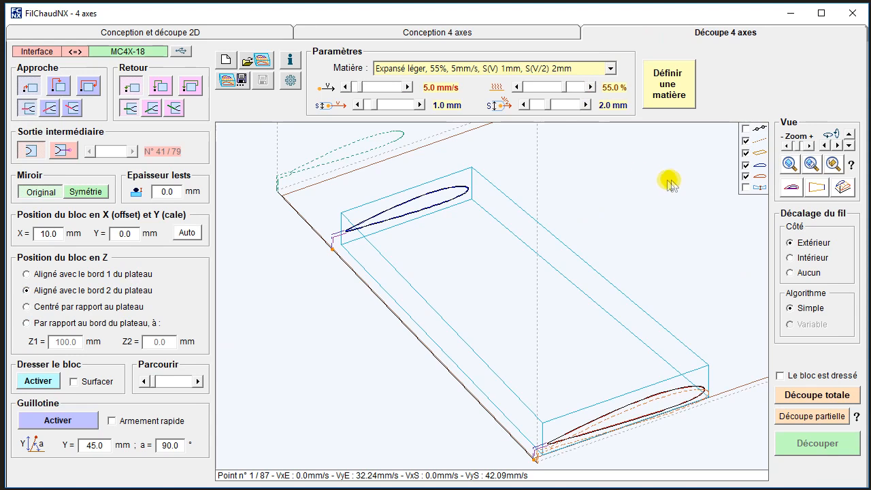
left_click(832, 164)
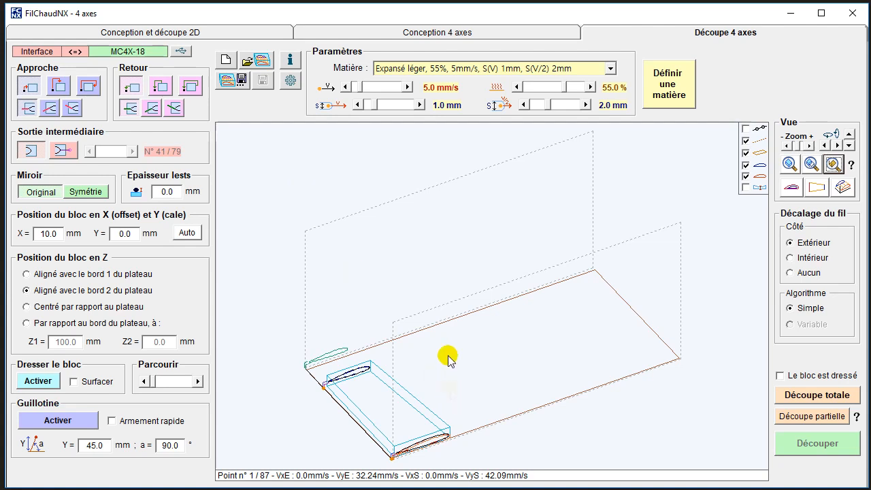
left_click_drag(519, 297, 482, 297)
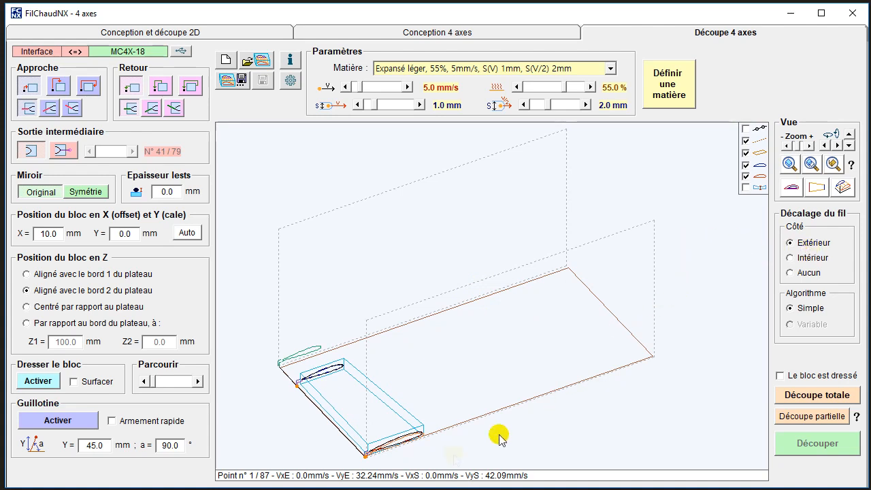
left_click_drag(375, 433, 492, 298)
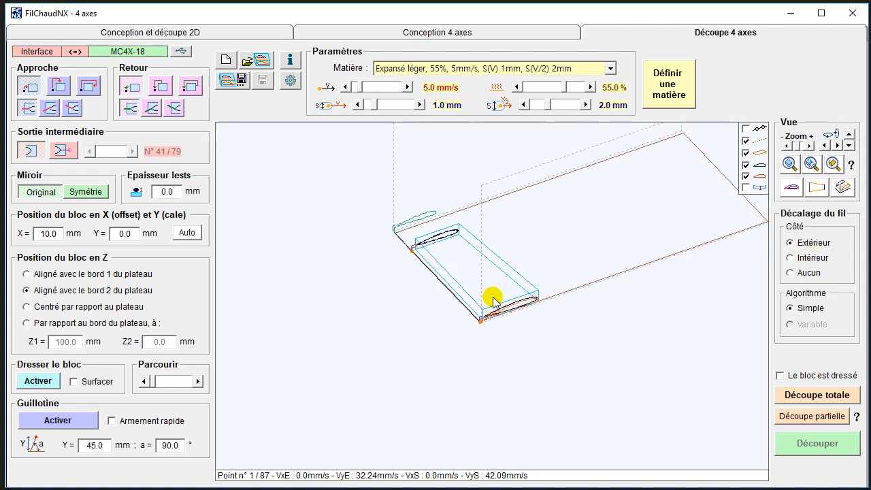
scroll(492, 297, "up", 6)
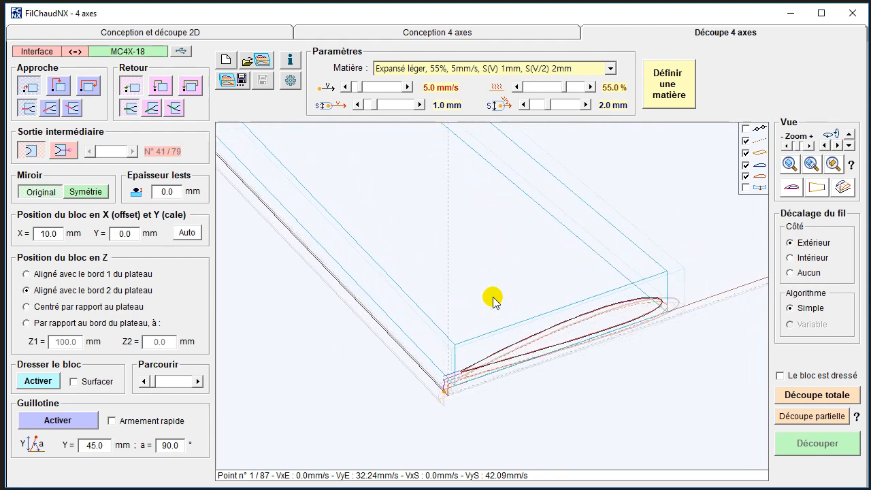
scroll(492, 297, "down", 5)
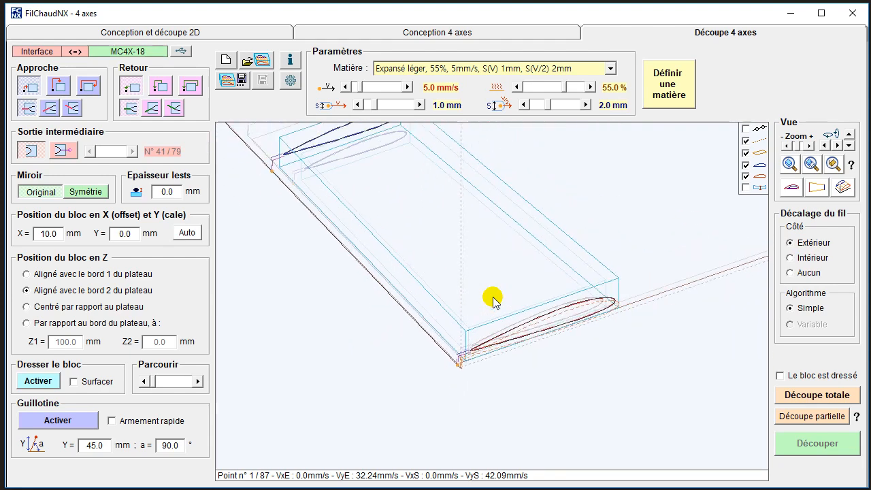
left_click(689, 288)
left_click_drag(645, 279, 658, 315)
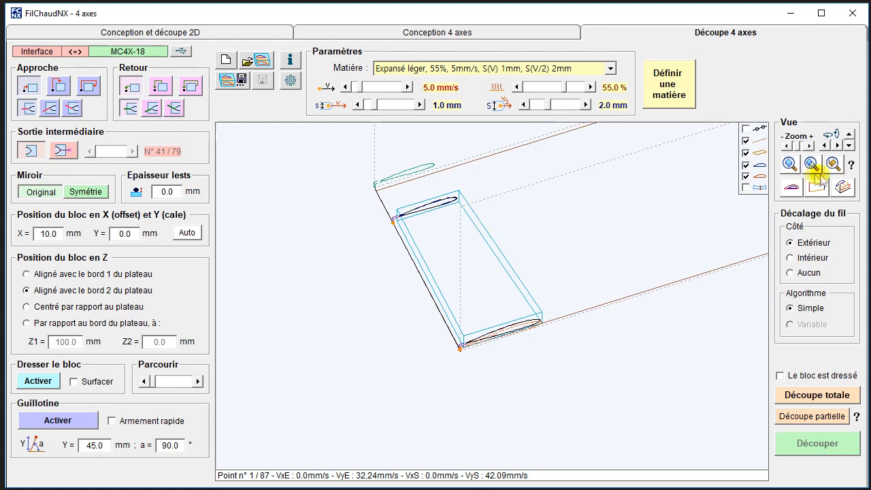
- Frame the foam block in perspective view and display the points along the cutting paths
left_click(791, 170)
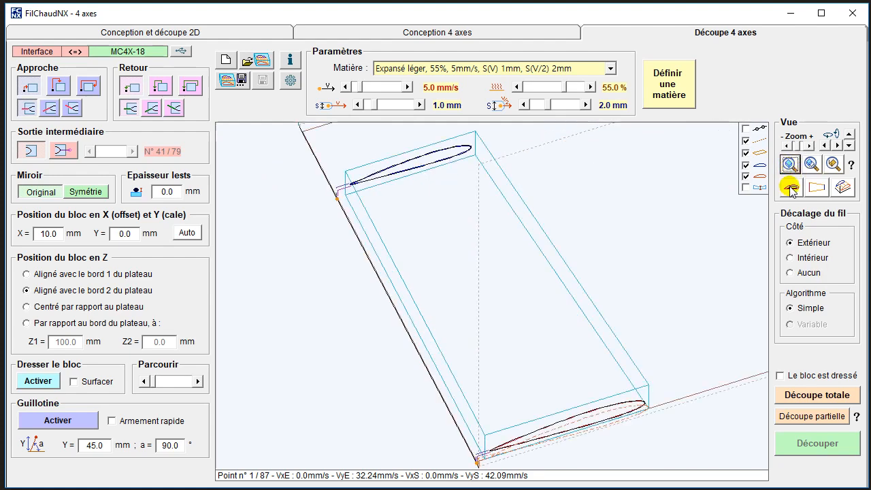
left_click(850, 190)
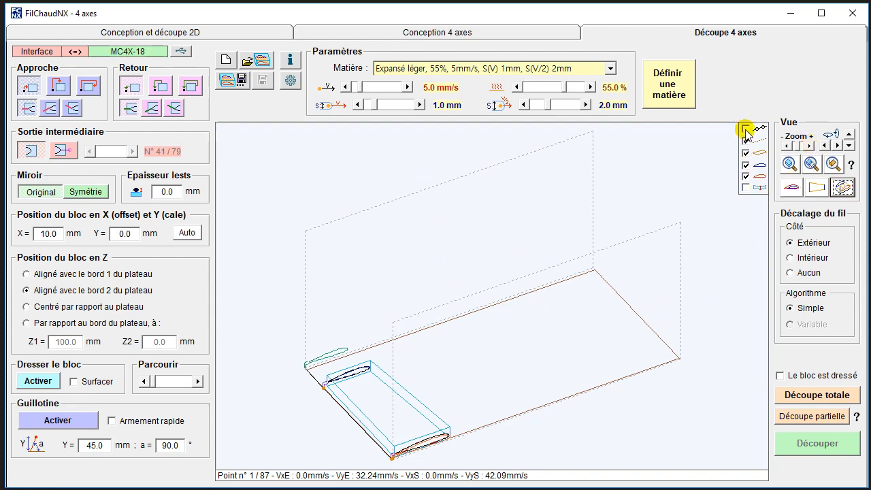
left_click(788, 164)
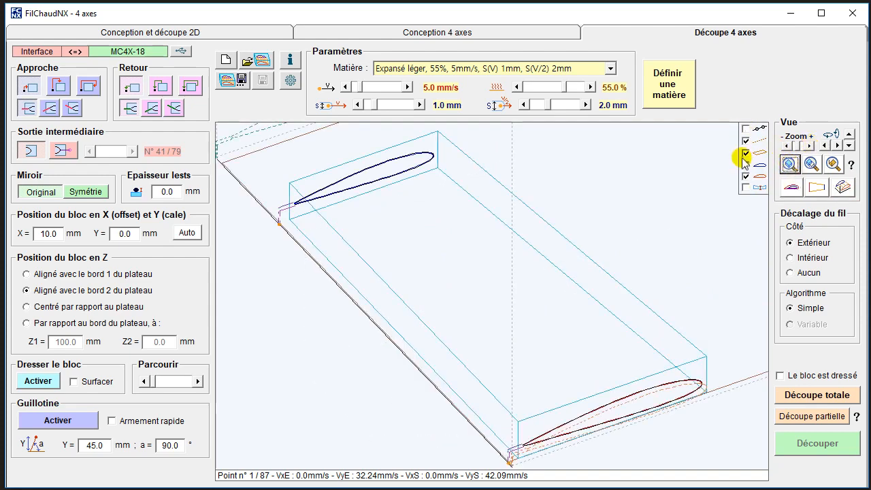
left_click(745, 130)
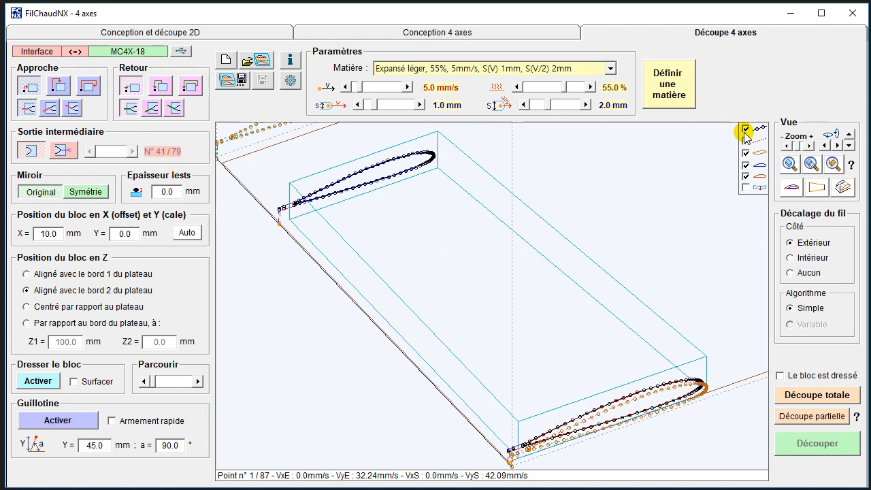
- Hide the points along the cutting paths, and turn the dashed machine-plane paths and the tip profile off and back on
left_click(745, 129)
left_click(745, 143)
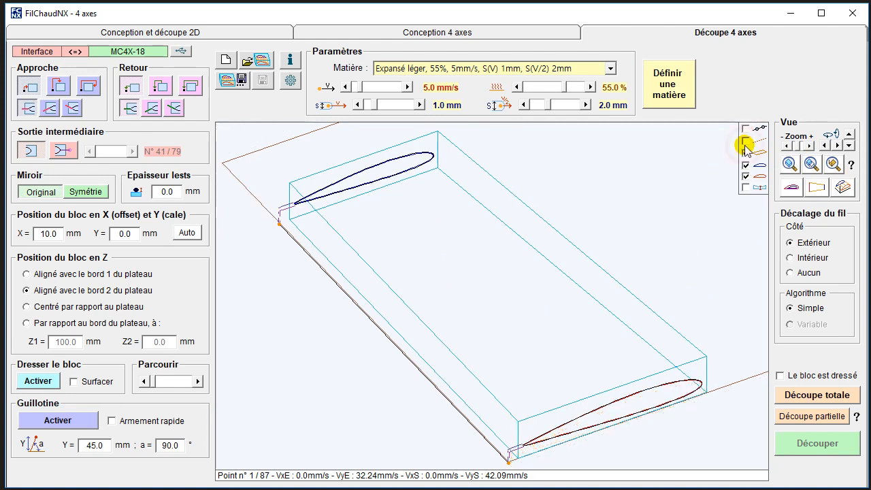
left_click(744, 142)
left_click(745, 165)
left_click(745, 165)
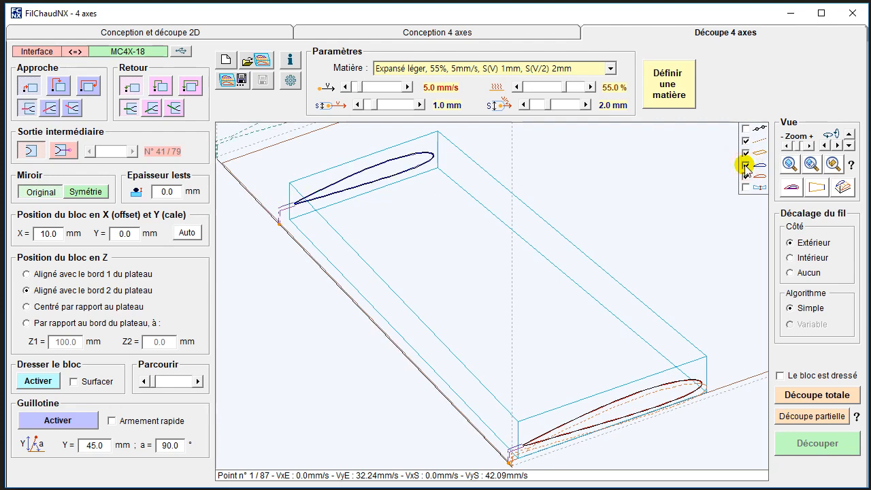
- Display the foam thickness dimensions below the profiles, examine the tip dimension up close, and frame the whole block again
left_click(745, 187)
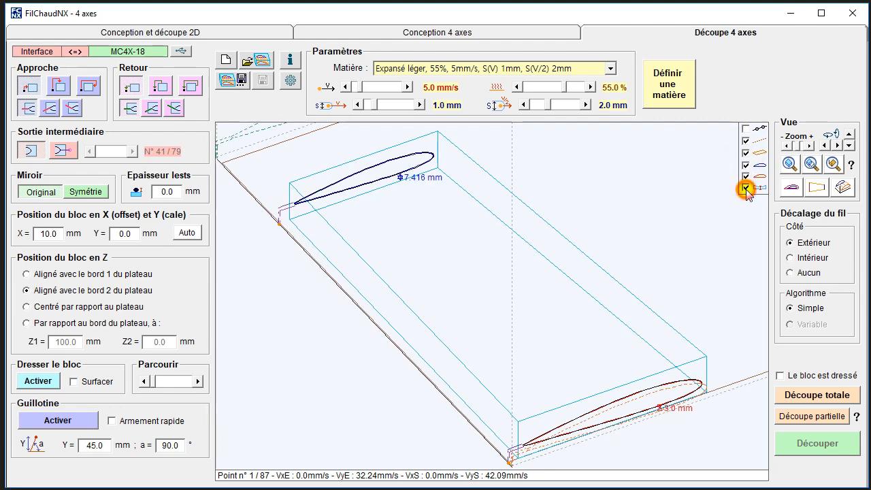
left_click(401, 178)
scroll(492, 297, "up", 1)
scroll(492, 296, "up", 8)
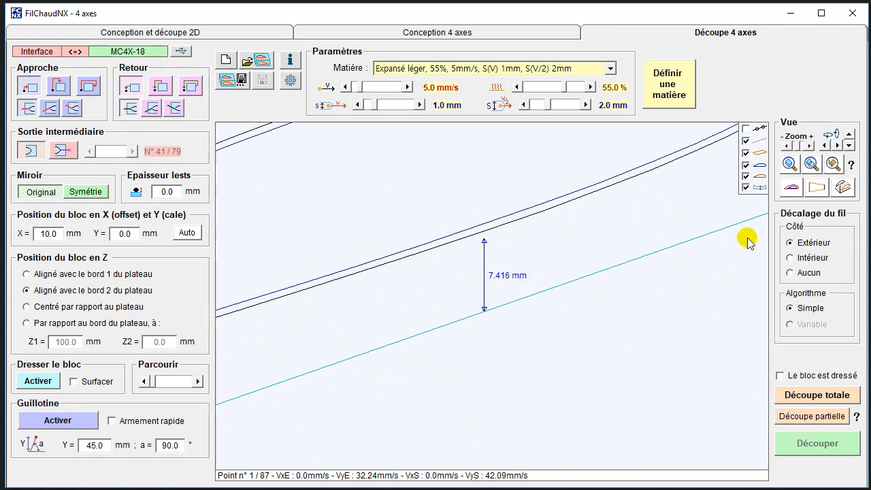
left_click(789, 164)
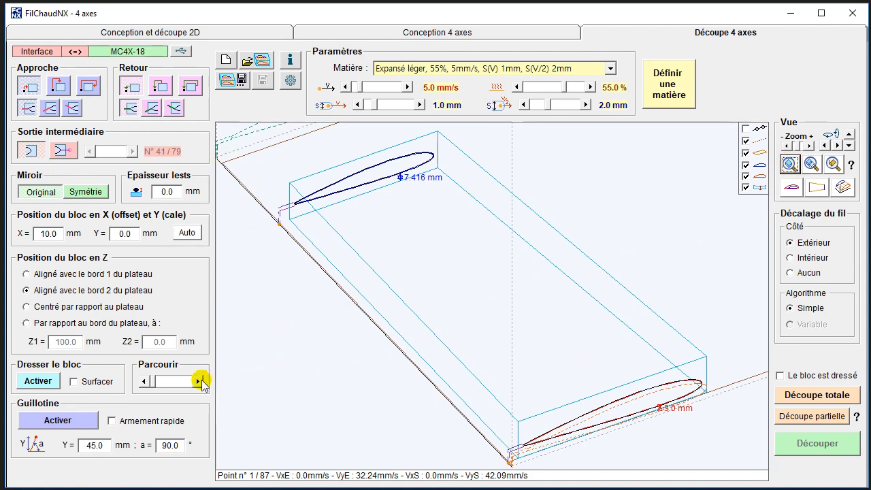
- Advance the wire along the cutting path to point 73 to examine its position through the foam block
left_click(199, 382)
left_click(199, 381)
left_click(200, 382)
left_click(200, 382)
left_click(199, 382)
left_click(810, 164)
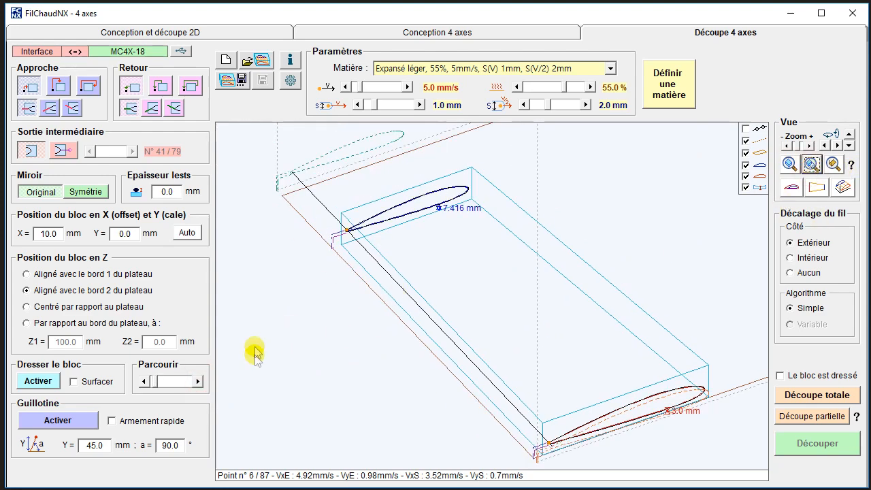
left_click(198, 382)
left_click(198, 381)
left_click(198, 382)
left_click(198, 382)
left_click(198, 382)
left_click(198, 382)
left_click(198, 381)
left_click(198, 382)
left_click(197, 381)
left_click(198, 382)
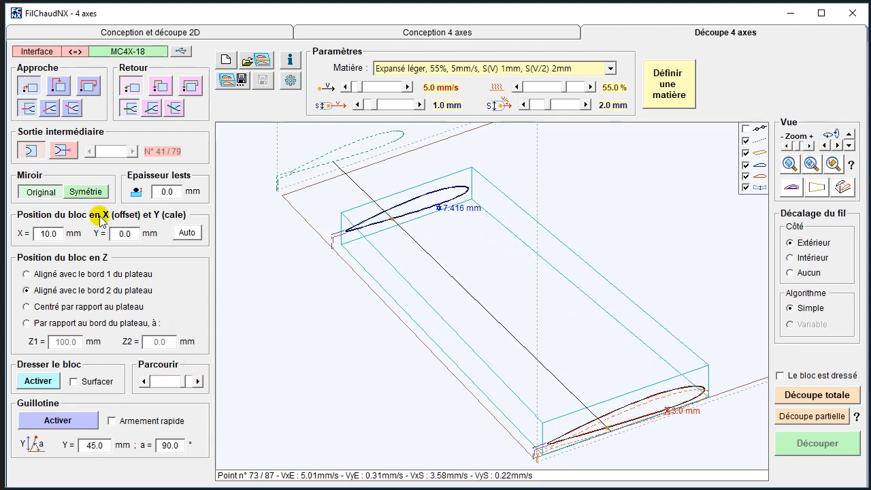
- Try an intermediate exit at point 38 and an inclined approach, restoring no exit and the horizontal approach
left_click(61, 151)
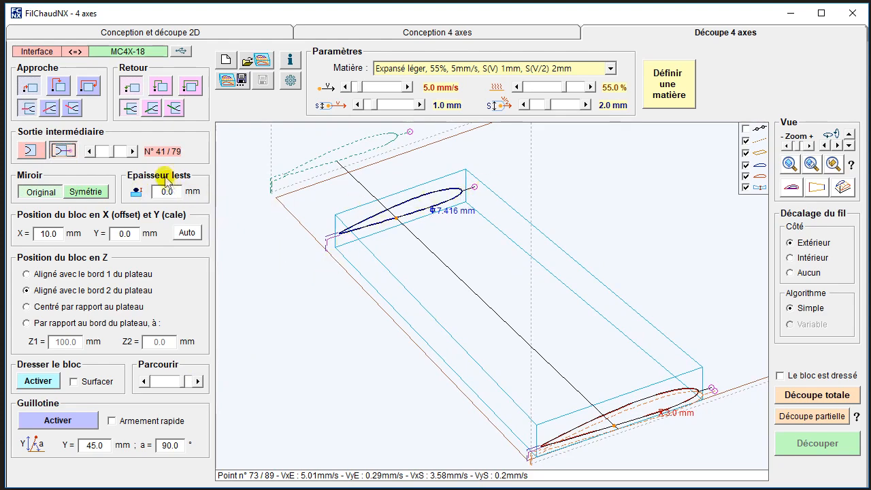
left_click(31, 150)
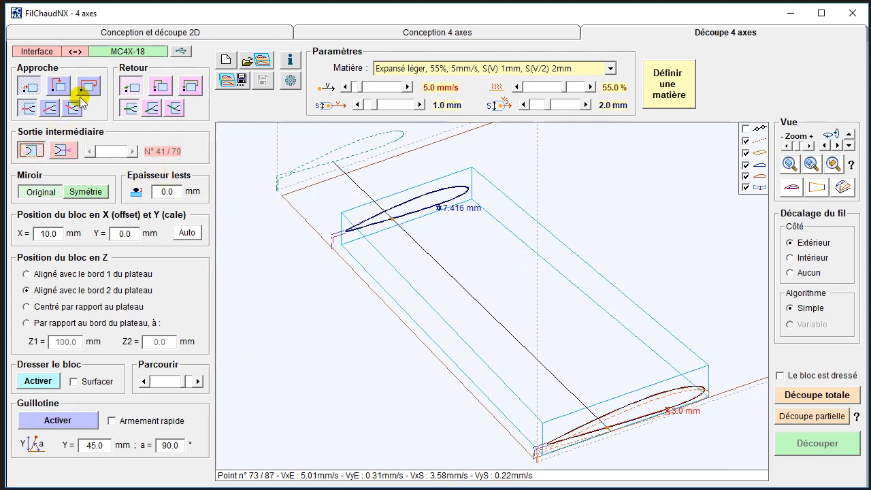
left_click(65, 152)
left_click(128, 154)
left_click(128, 154)
left_click(128, 154)
left_click(128, 154)
left_click(127, 154)
left_click(91, 151)
left_click(91, 152)
left_click(91, 151)
left_click(91, 152)
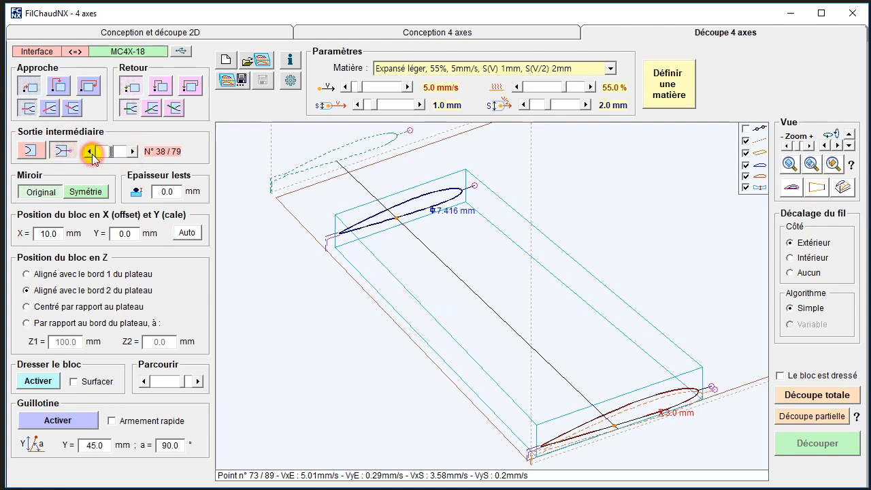
left_click(30, 150)
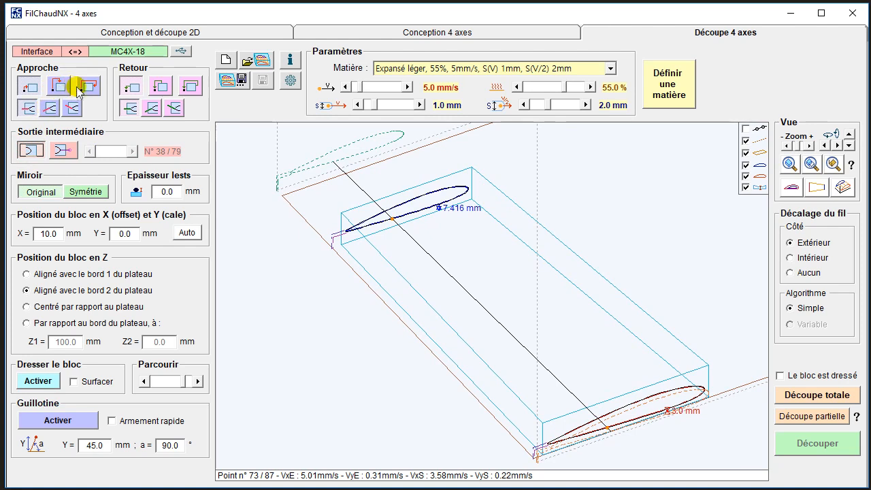
left_click(49, 108)
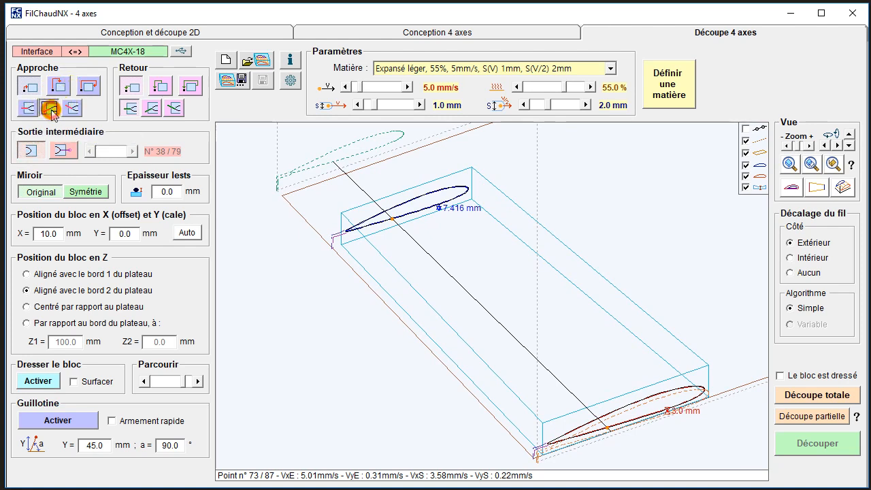
left_click(25, 106)
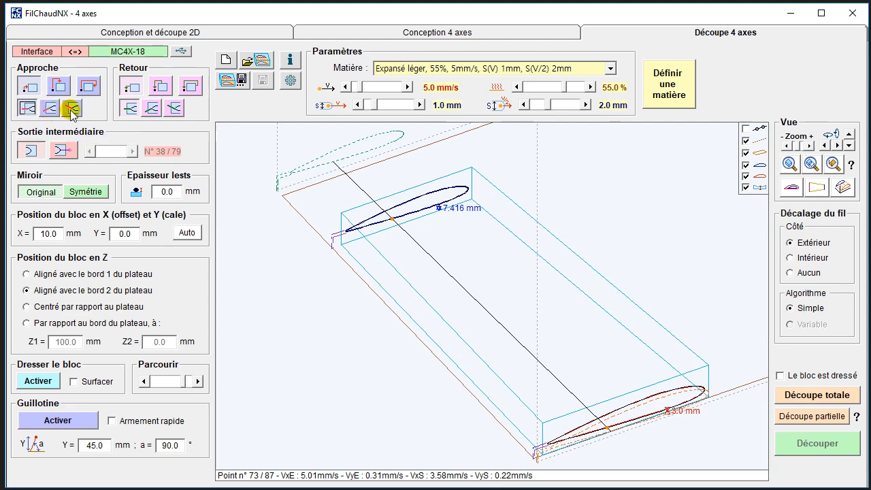
- Preview the block-dressing and guillotine cutting modes, deactivating each one again
left_click(42, 381)
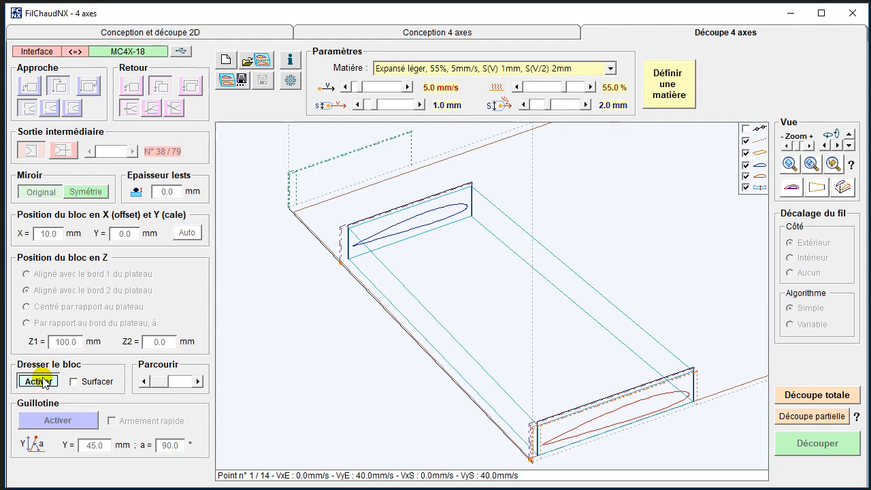
left_click(42, 382)
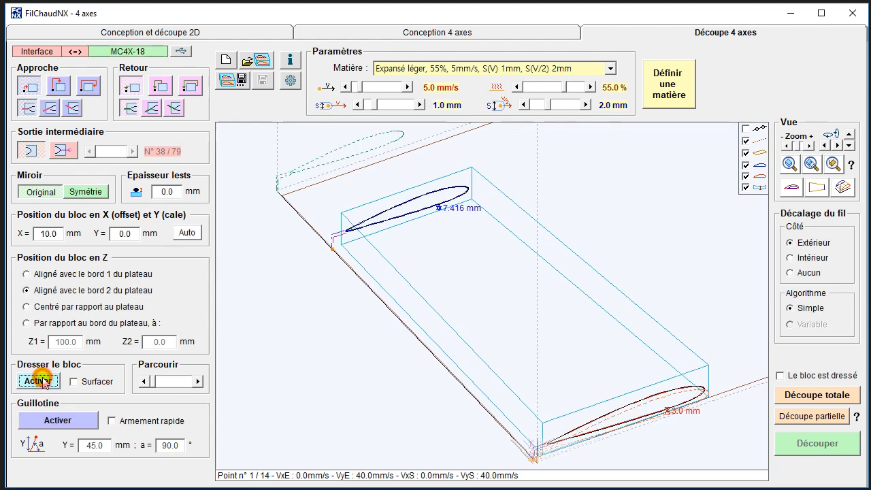
left_click(55, 421)
left_click(54, 421)
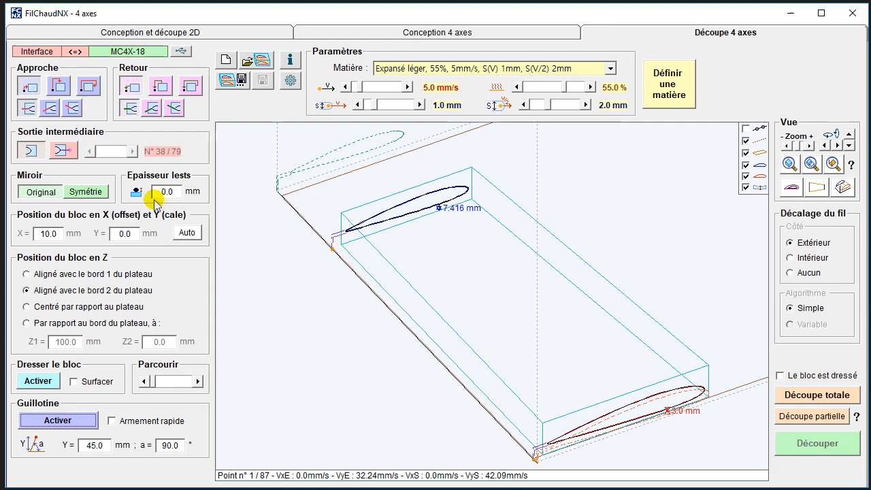
- Compare the mirrored wing layout with the original on the machine table, returning to the original orientation
left_click(85, 194)
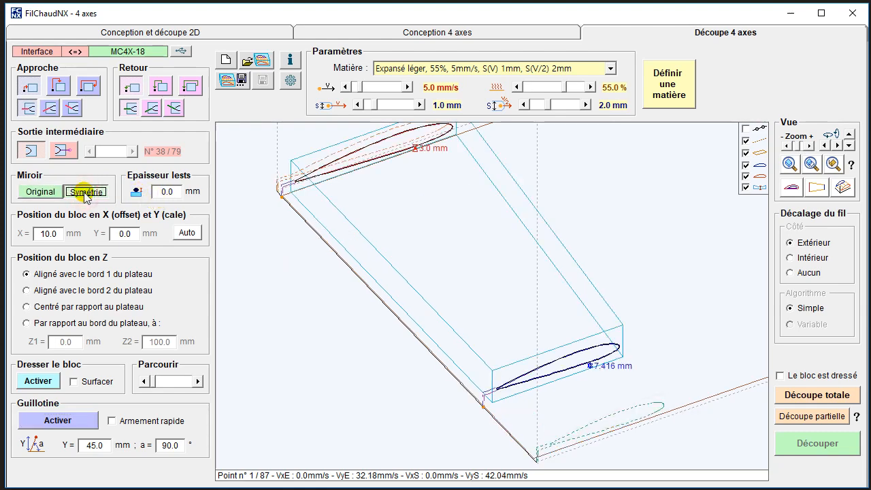
left_click(41, 192)
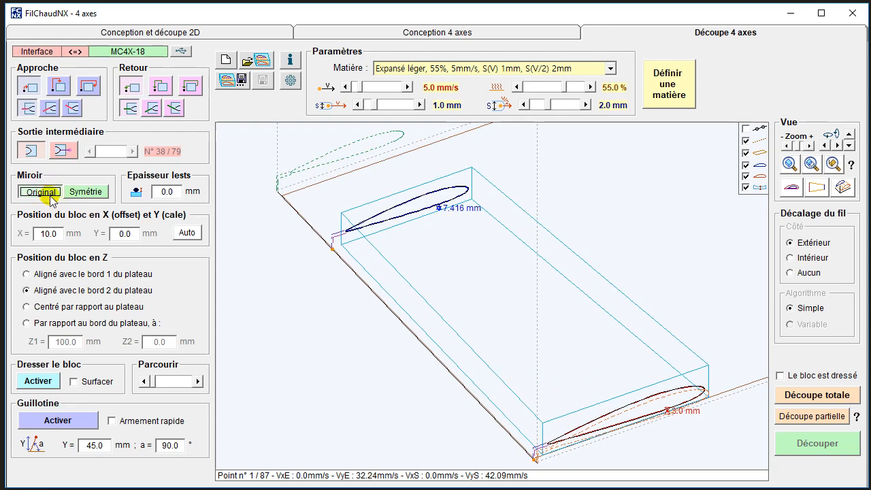
left_click(104, 193)
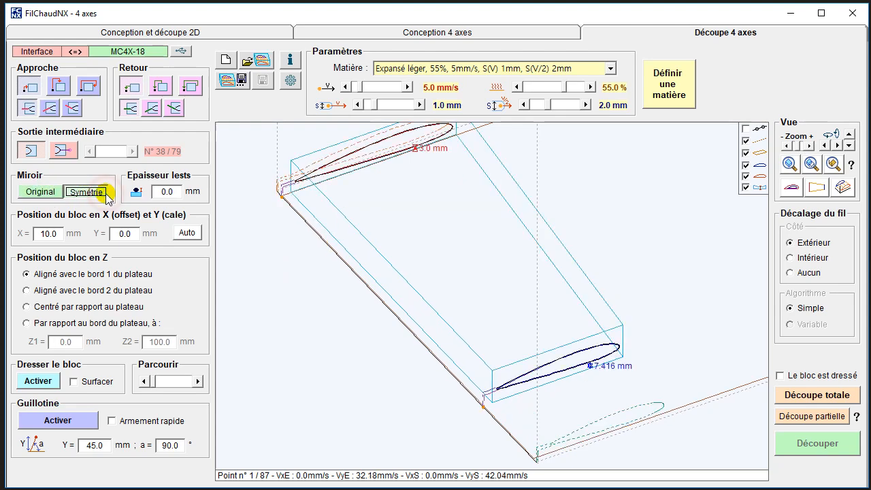
left_click(37, 192)
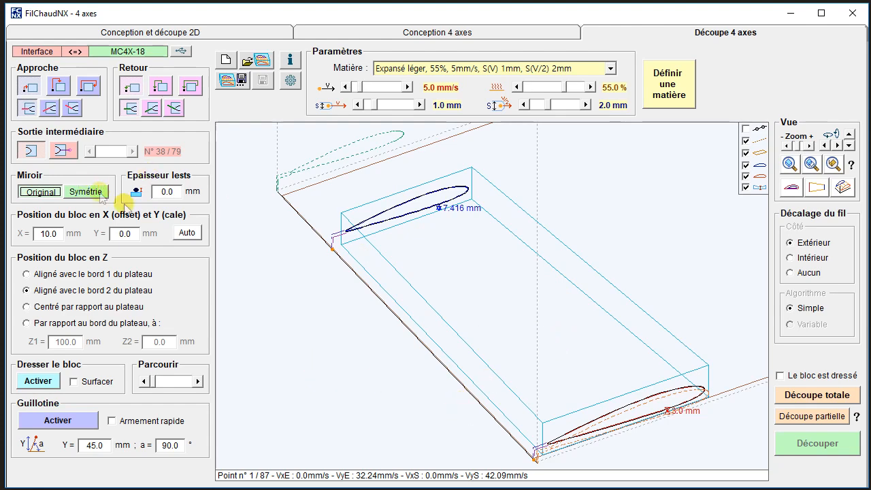
- Set the ballast weights' thickness to 20.0 mm and preview the block-dressing path with and without surfacing
left_click(38, 381)
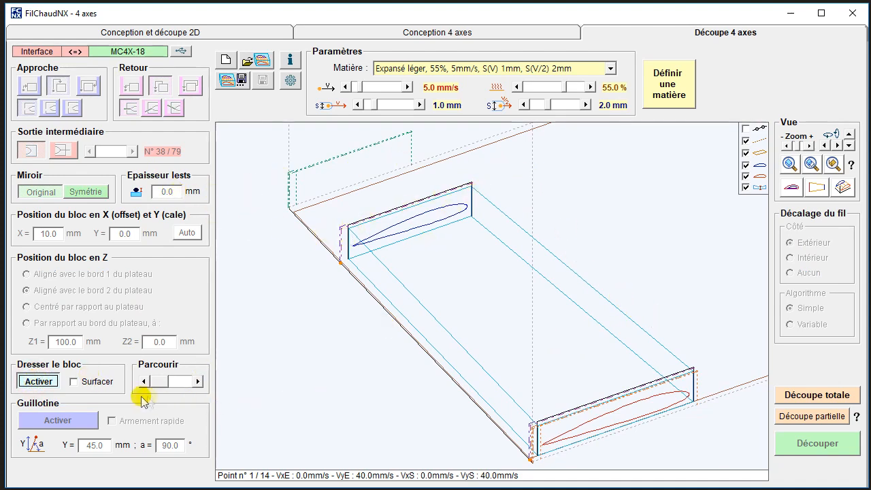
left_click(38, 381)
left_click(166, 193)
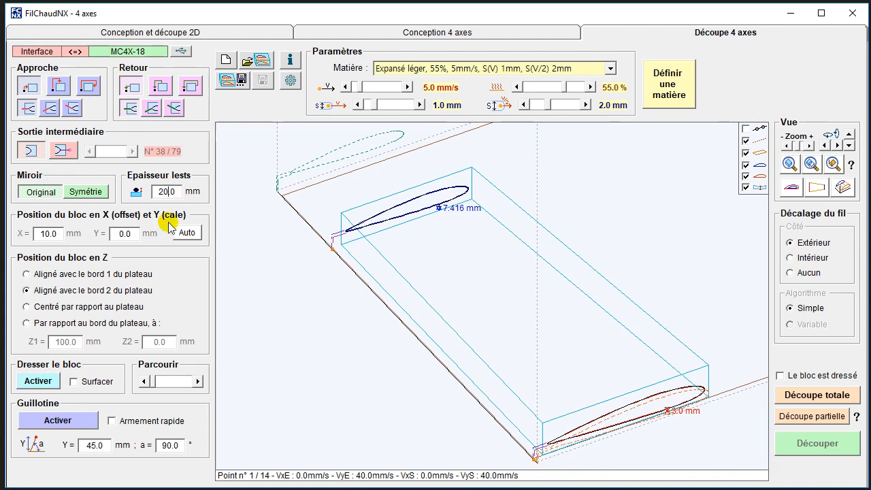
left_click(38, 381)
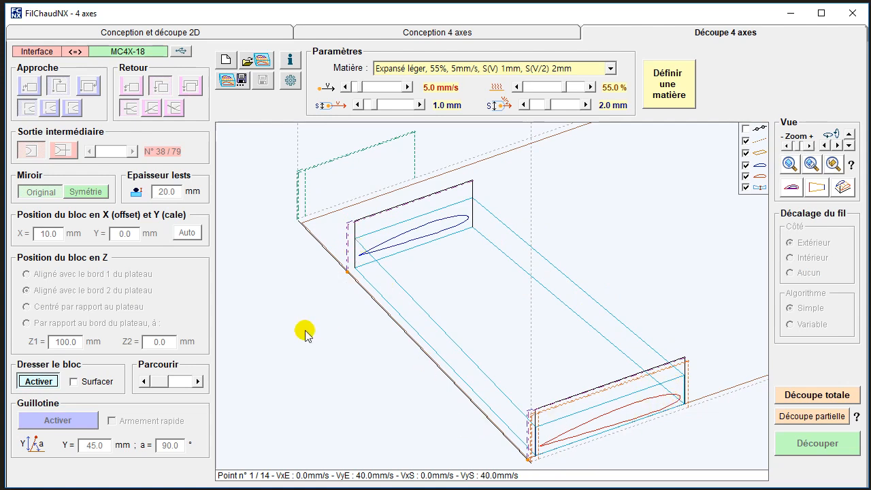
left_click(88, 383)
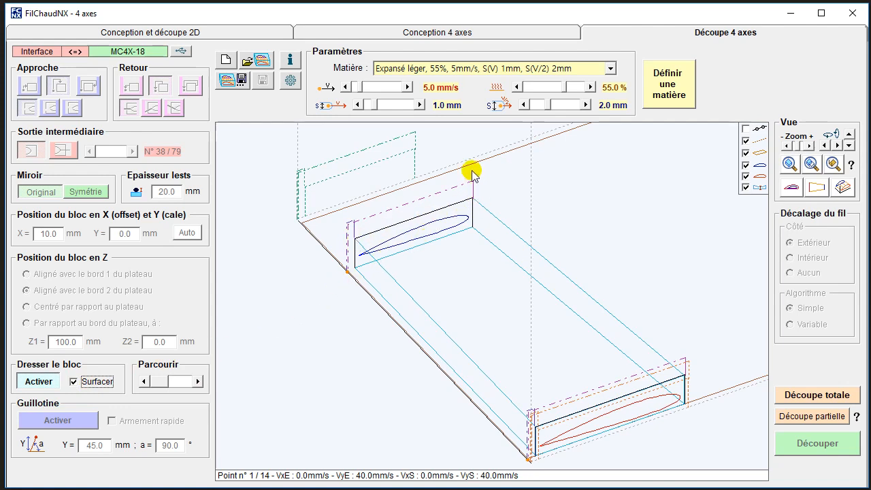
left_click(74, 382)
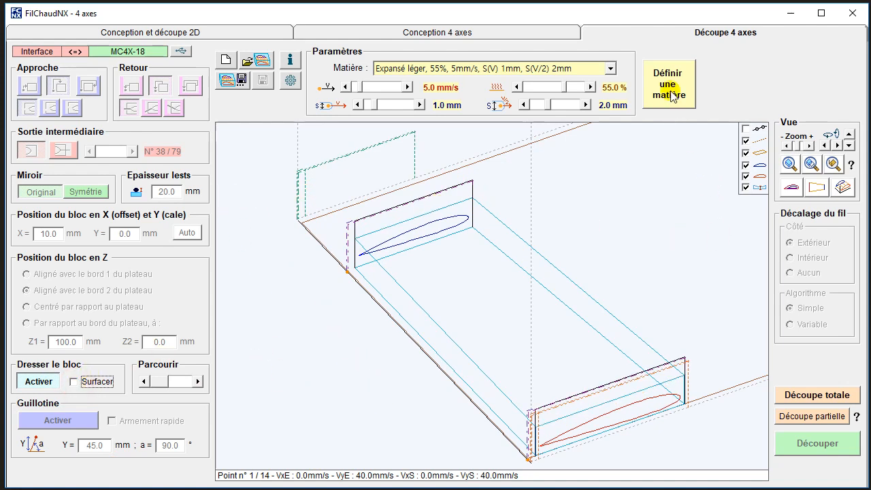
- Open the software information, check for the latest available version, and close the information window
left_click(291, 64)
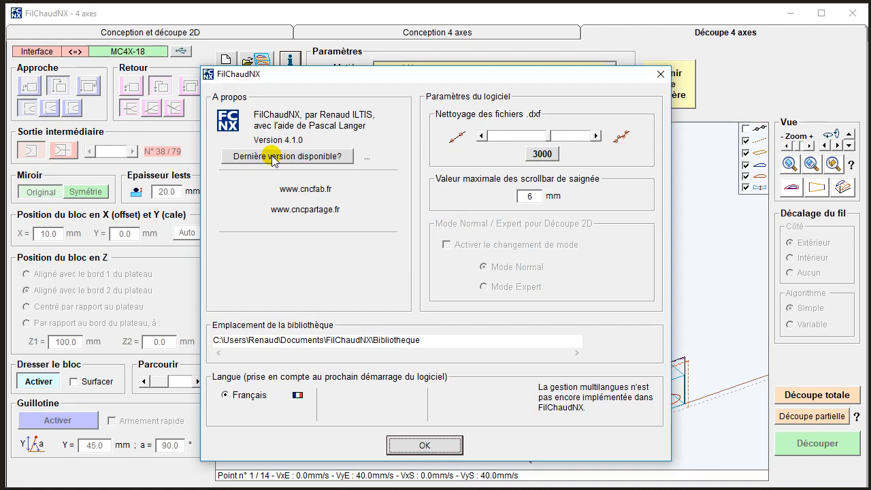
left_click(273, 157)
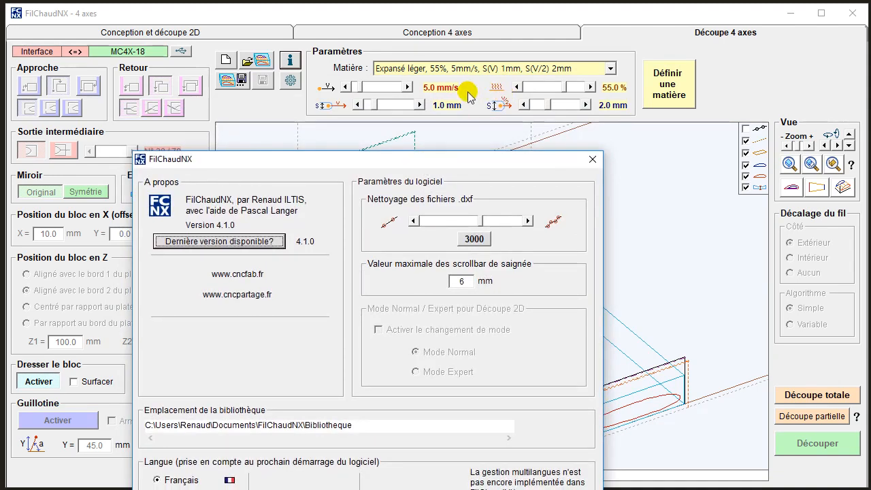
left_click_drag(451, 156, 478, 78)
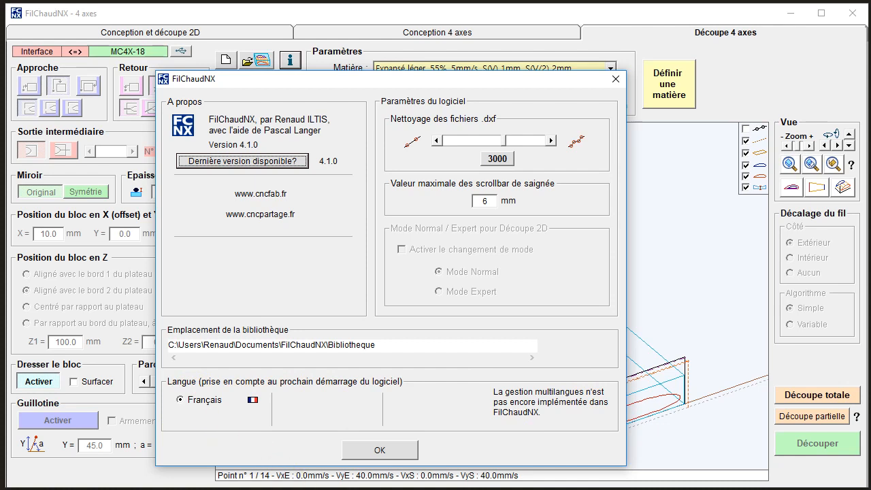
left_click(381, 451)
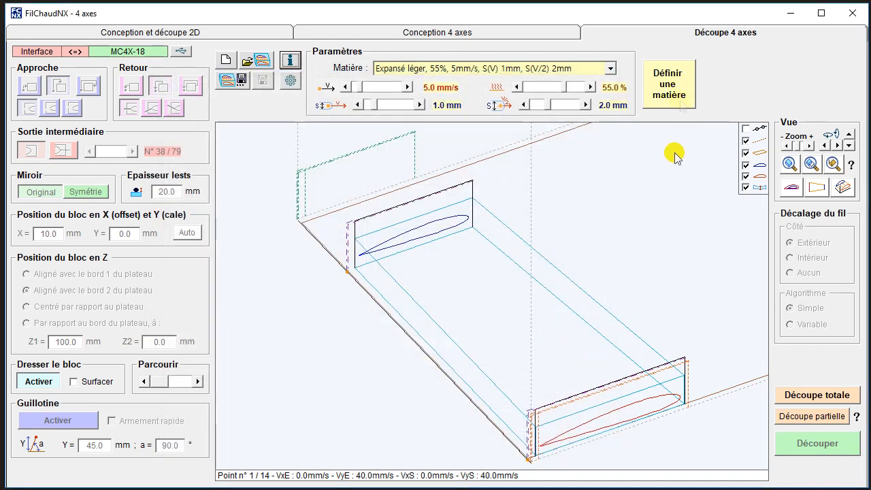
- Try to open the machine parameters while block dressing is active, and deactivate block dressing
left_click(290, 82)
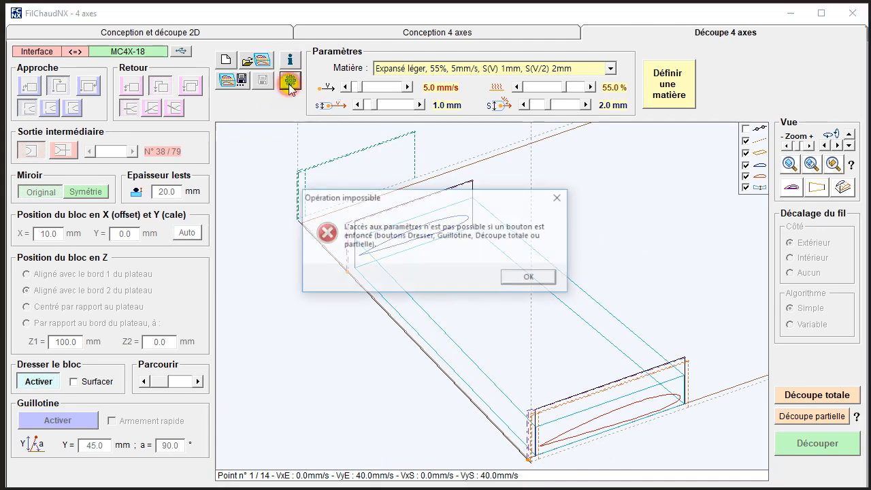
left_click(529, 278)
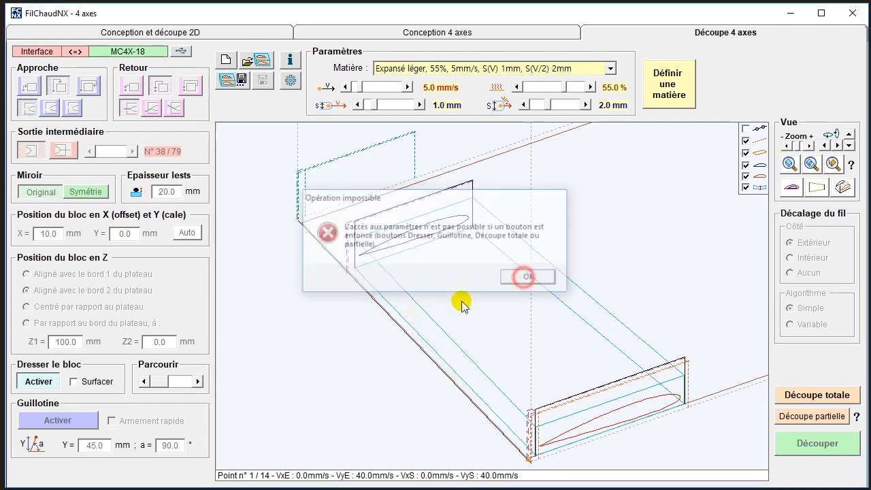
left_click(34, 380)
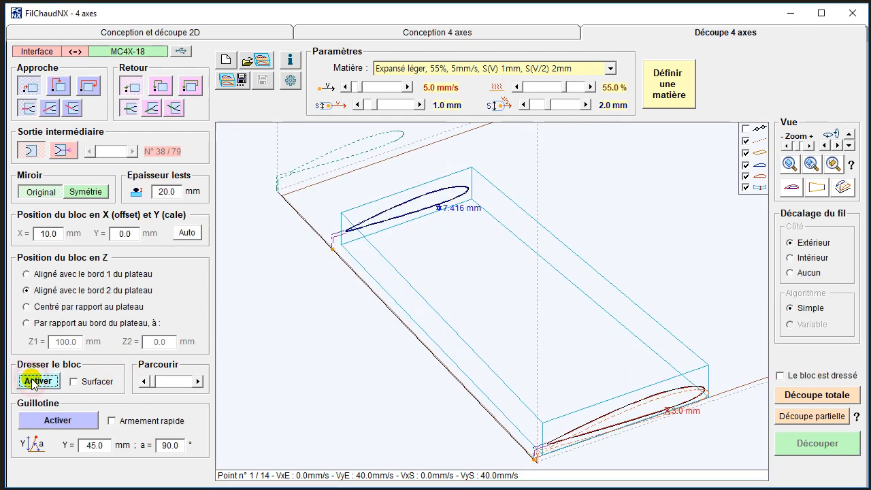
- Alternate between the 4-axis design and 4-axis cutting workspaces to compare the wing design with its cutting layout
left_click(353, 34)
left_click(617, 35)
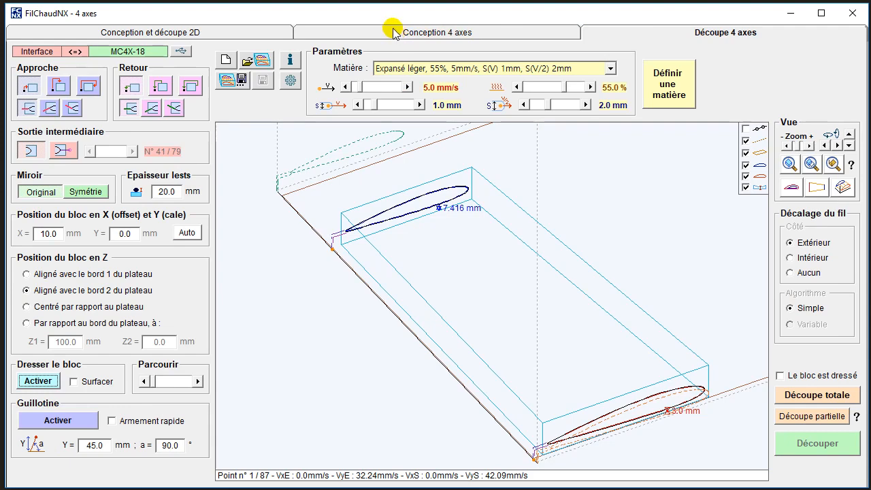
left_click(367, 32)
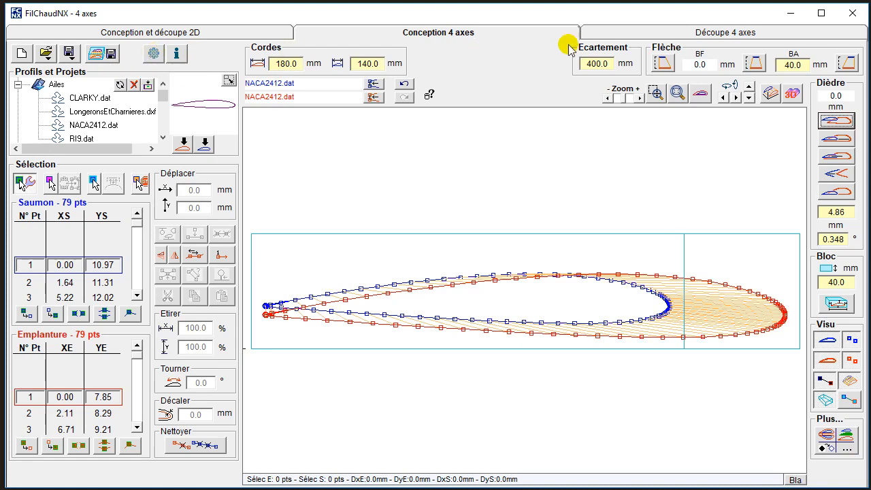
left_click(590, 32)
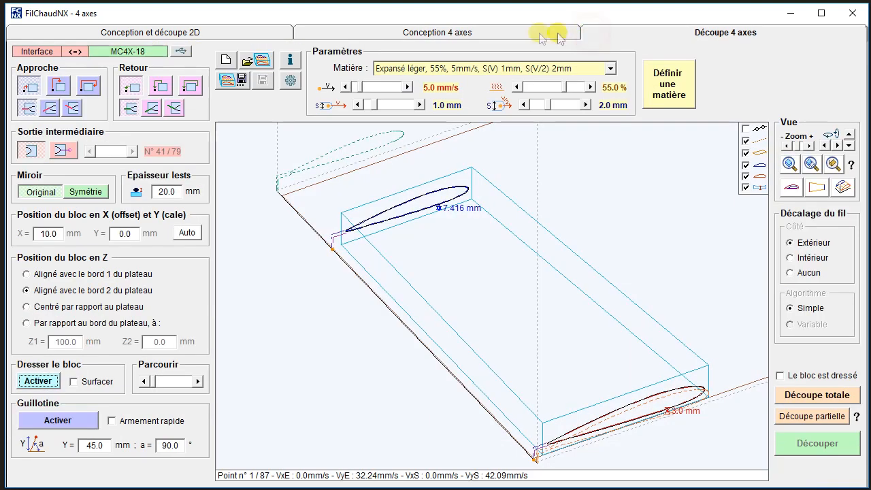
- Open the machine parameters from the 4-axis design workspace and close them without validating any changes
left_click(345, 36)
left_click(153, 53)
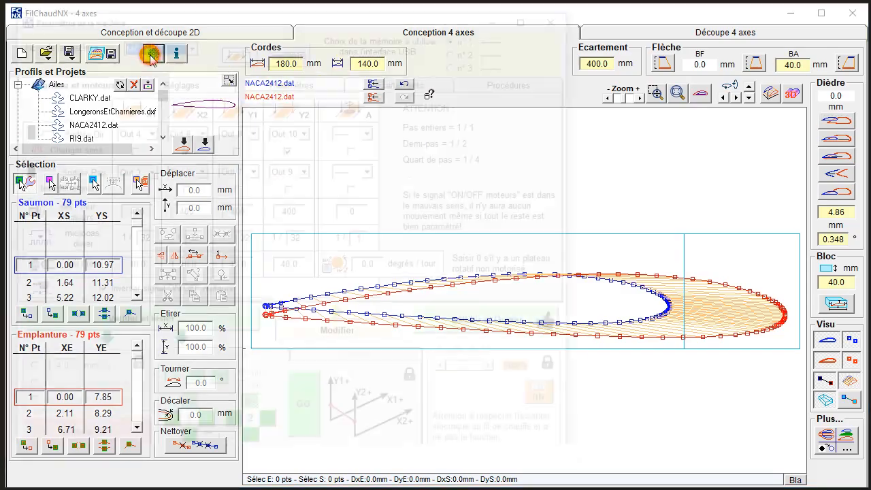
mouse_move(430, 21)
left_mouse_down()
mouse_move(488, 34)
mouse_move(427, 30)
left_mouse_up()
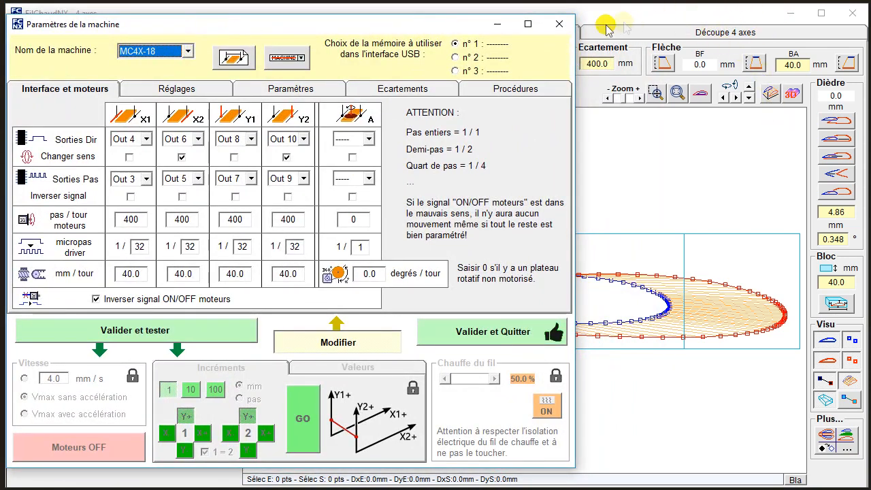
left_click(558, 27)
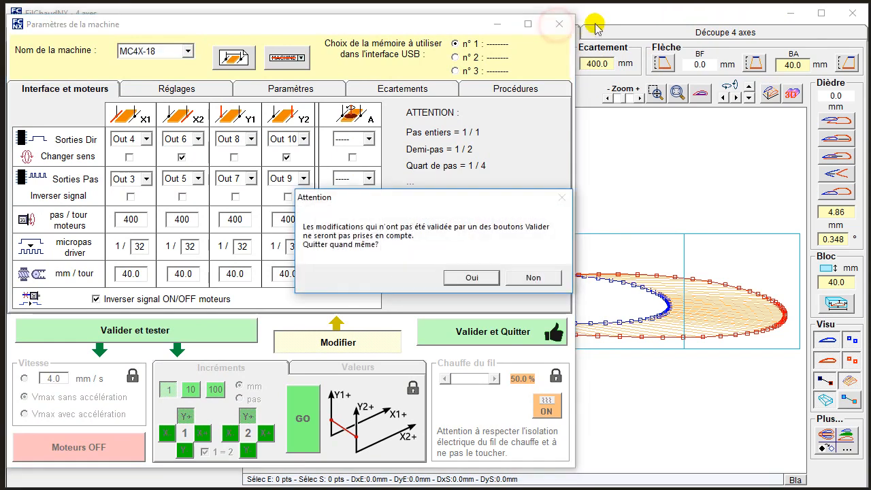
left_click(472, 276)
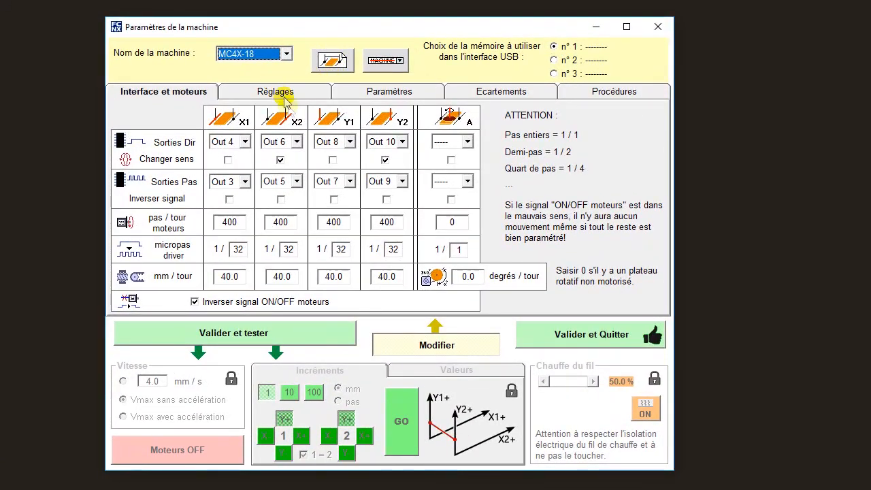
- Load the MC4X-m1 machine's parameters and create a new machine named MaMC4X based on them
left_click(288, 56)
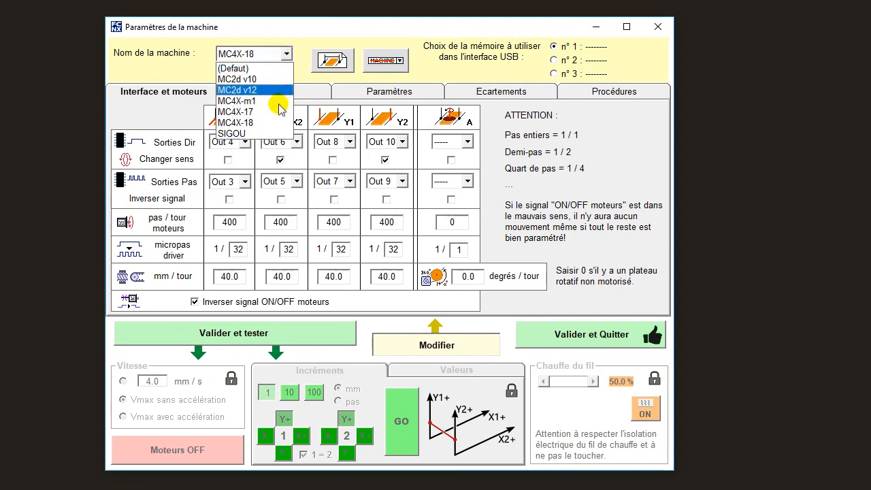
left_click(281, 55)
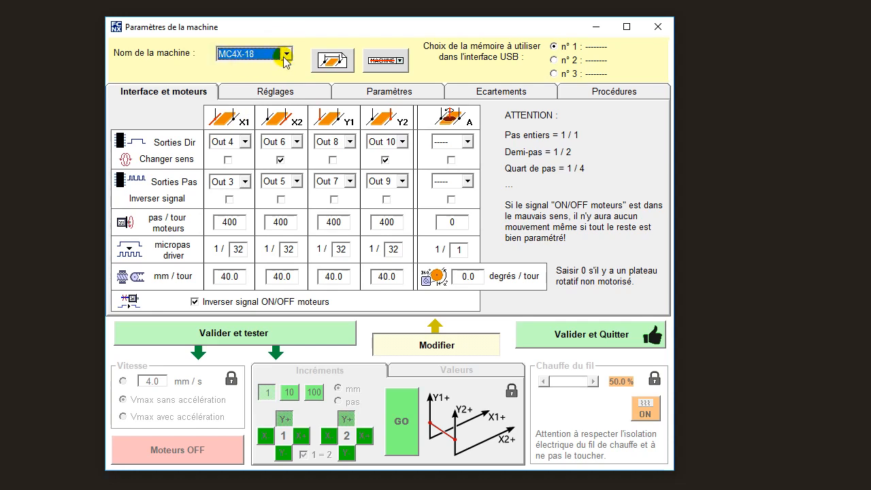
left_click(285, 55)
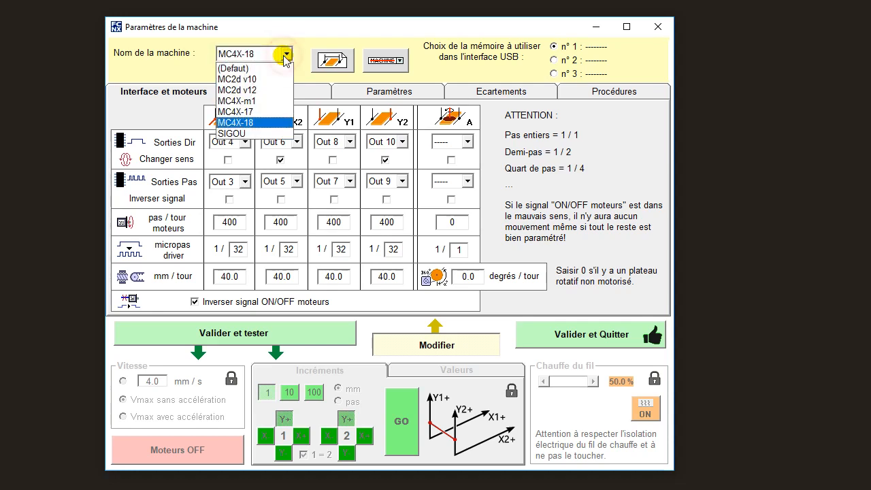
left_click(238, 104)
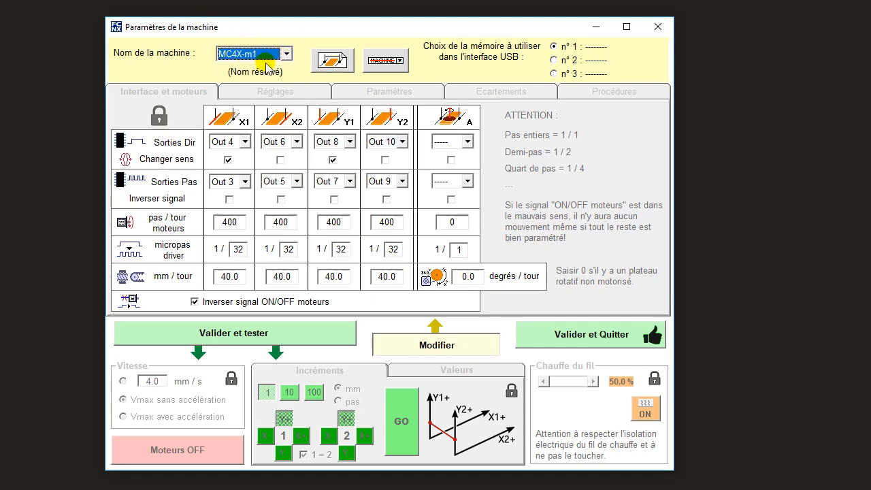
left_click(331, 62)
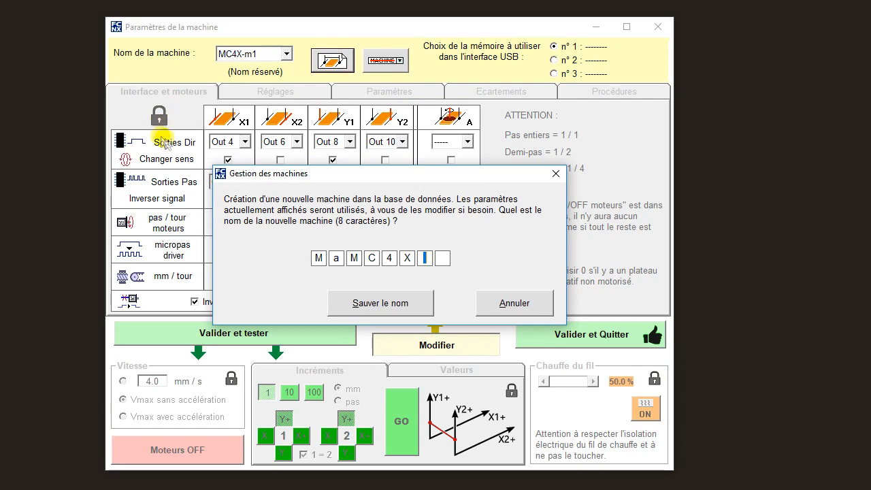
left_click(362, 303)
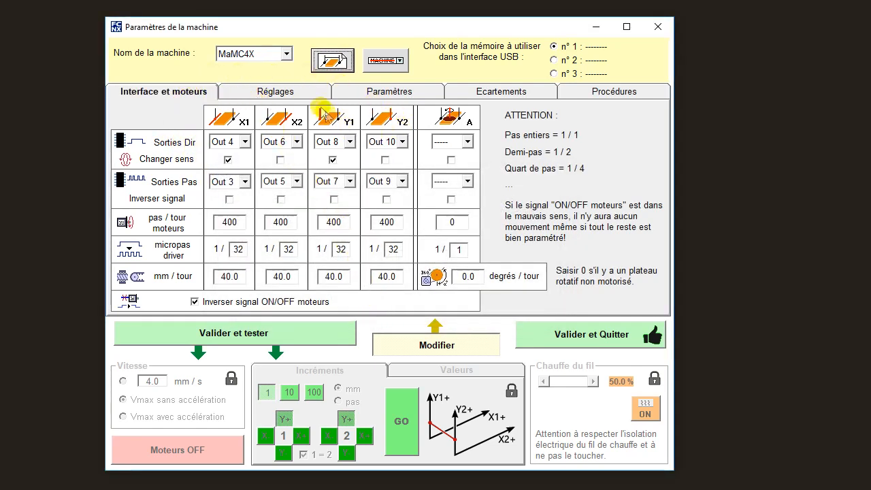
- Review the list of available machines, keep MaMC4X selected and validate its parameters
left_click(285, 54)
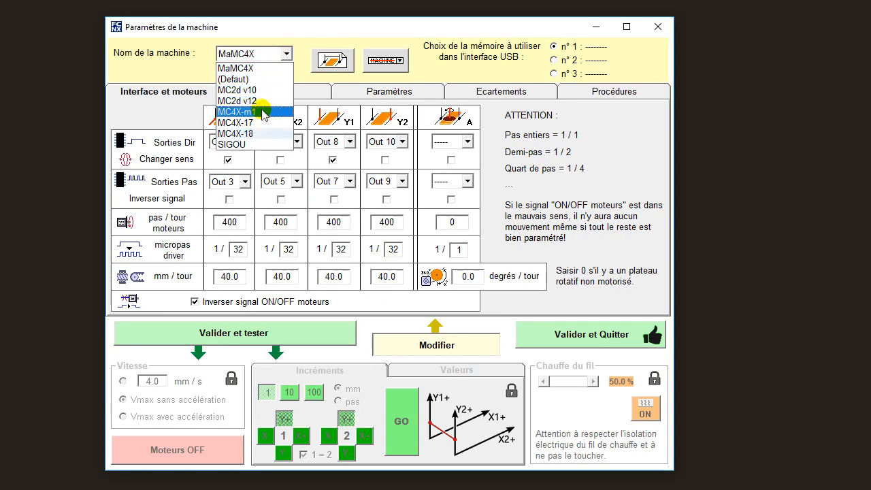
left_click(288, 54)
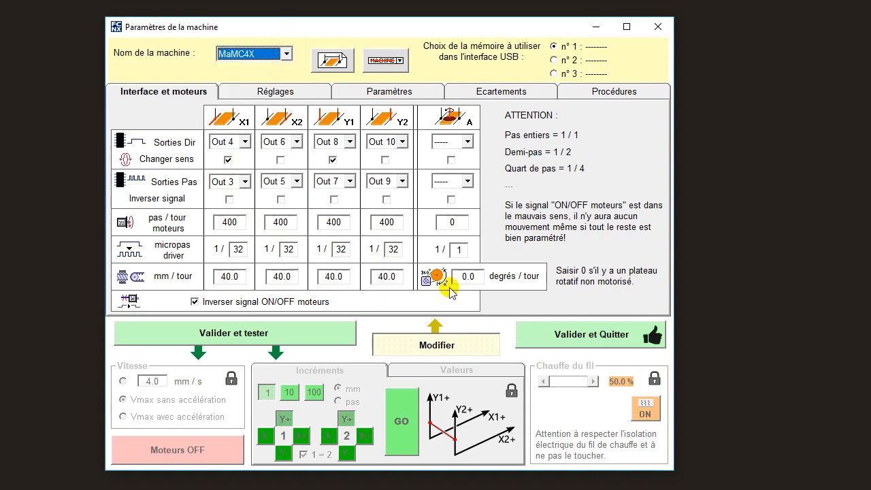
left_click(579, 335)
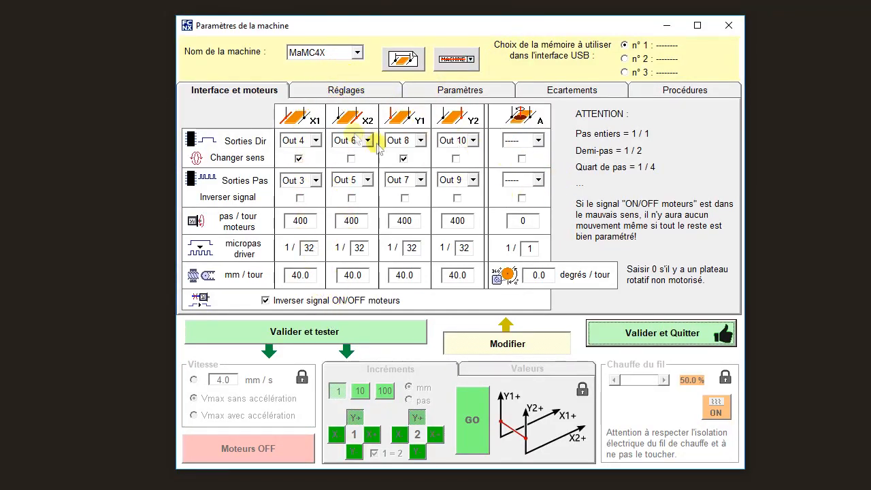
- Review MaMC4X's adjustments, parameters, spacings and procedures settings, and return to the interface and motor settings
left_click(353, 93)
left_click(435, 90)
left_click(578, 90)
left_click(656, 92)
left_click(265, 90)
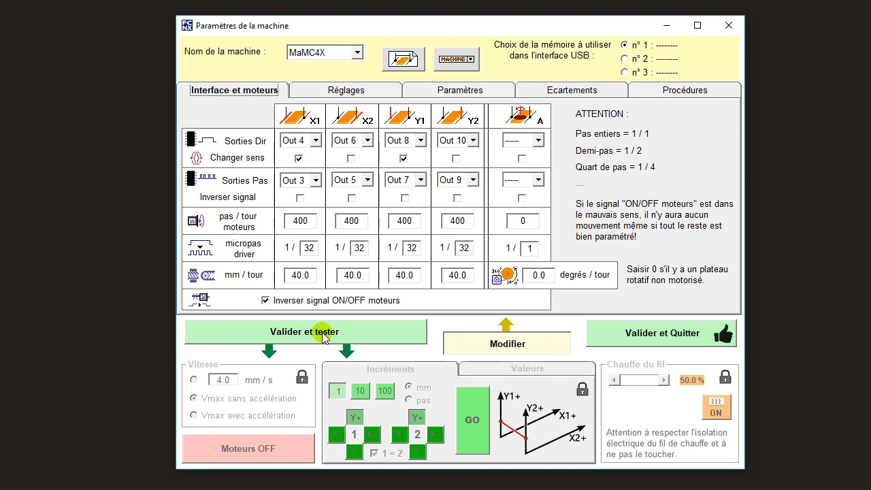
- Try to validate and test the MaMC4X machine, and validate its parameters and exit the machine settings
left_click(322, 336)
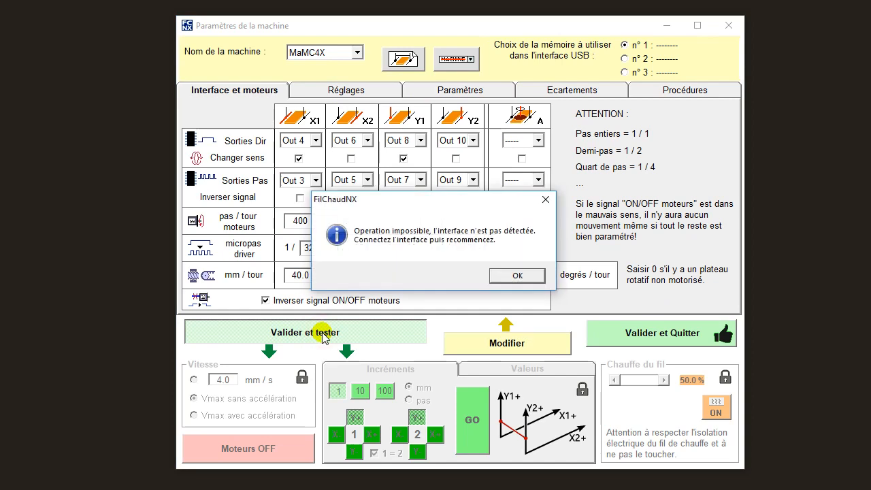
left_click(513, 276)
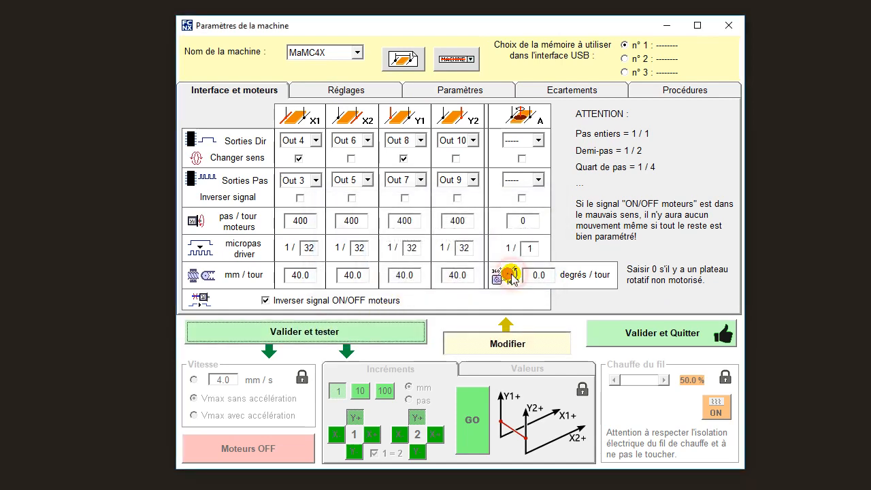
left_click(635, 335)
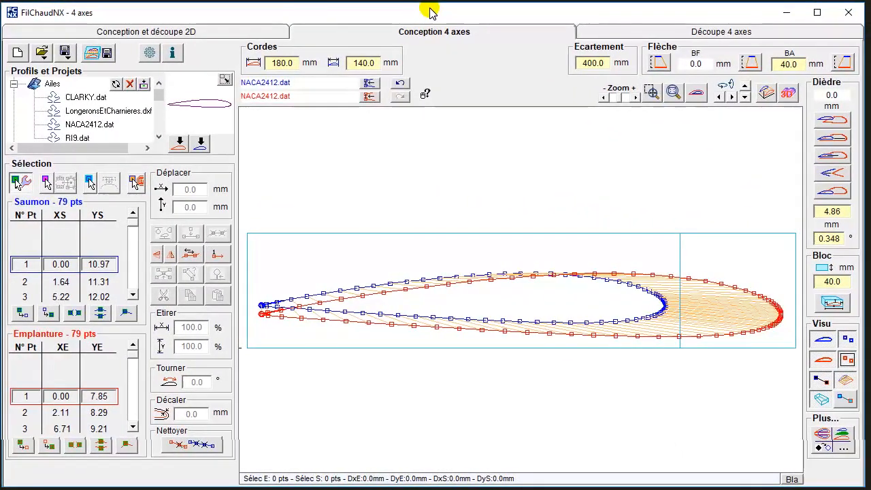
- Open the material definition page from the 4-axis cutting workspace and display the list of saved materials
left_click(605, 32)
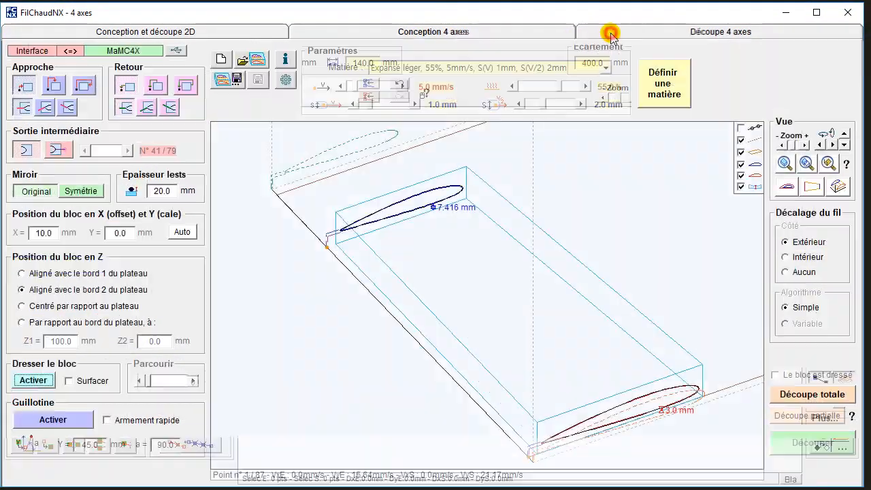
left_click(658, 84)
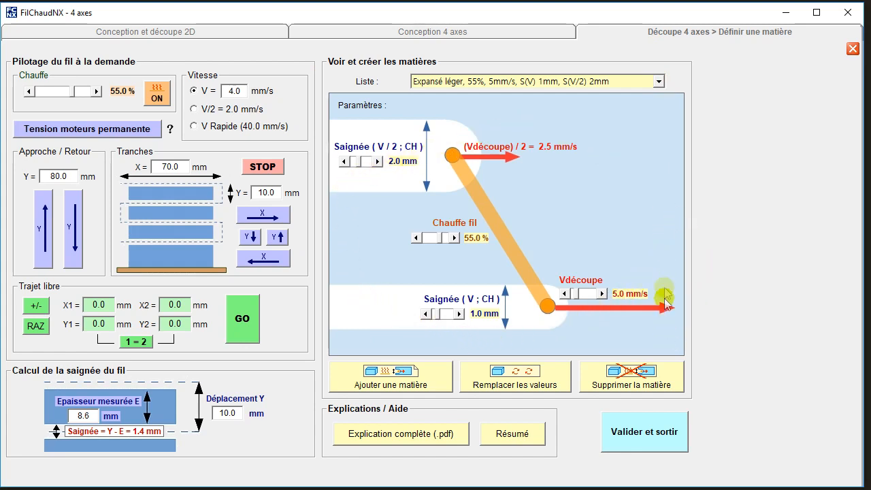
left_click(659, 81)
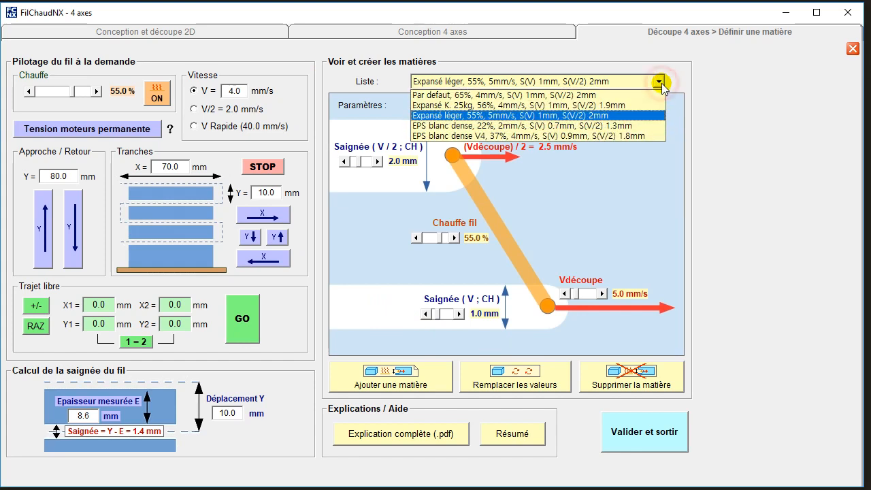